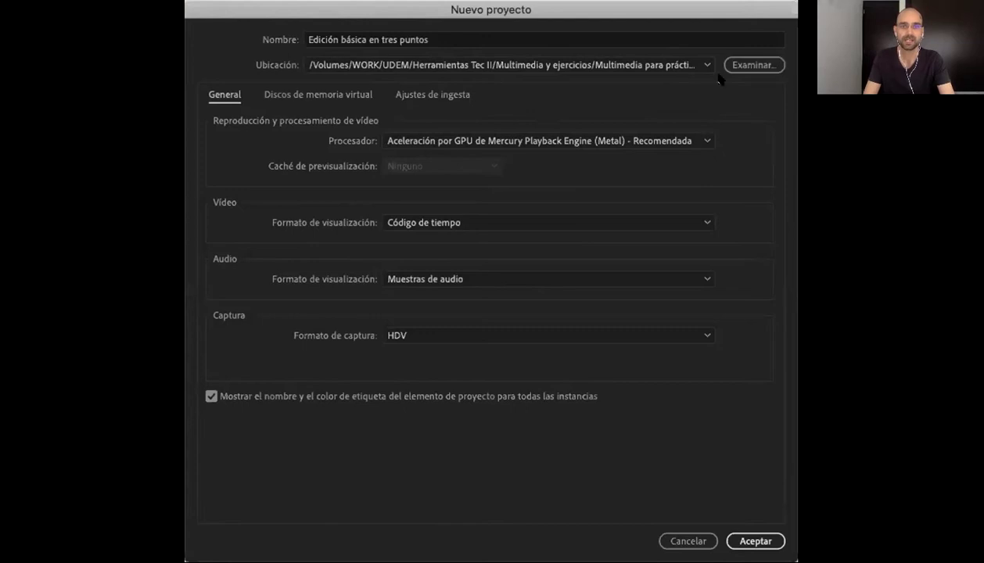
Check the scratch disk settings and confirm creating the project 'Edición básica en tres puntos'.
{"action": "left_click", "coordinate": [306, 92]}
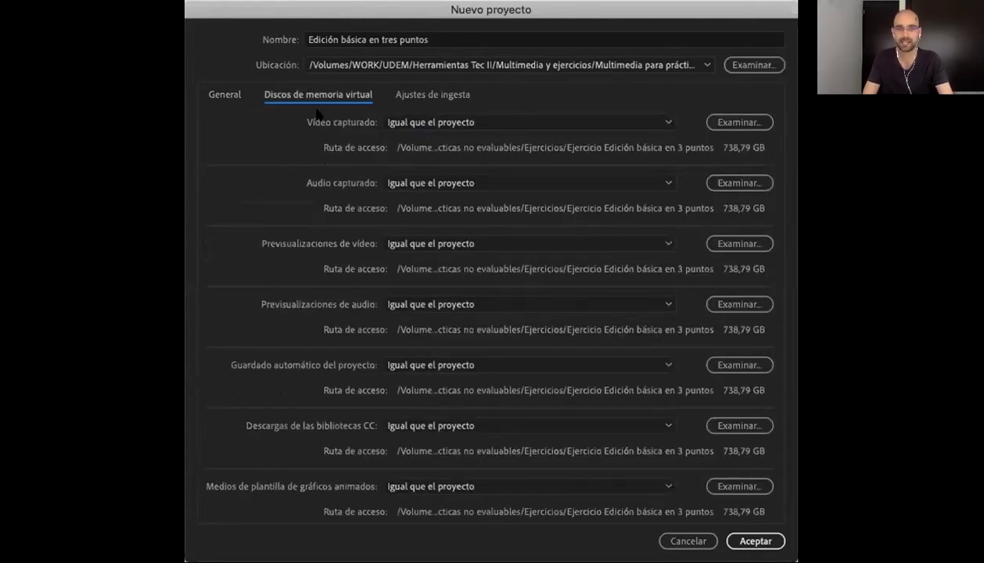
{"action": "left_click", "coordinate": [209, 94]}
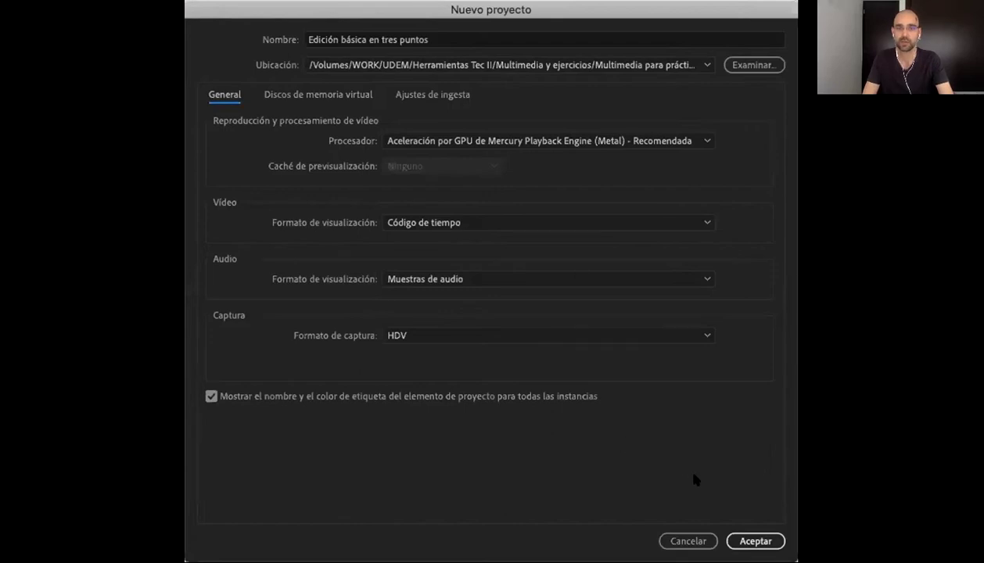
{"action": "left_click", "coordinate": [743, 538]}
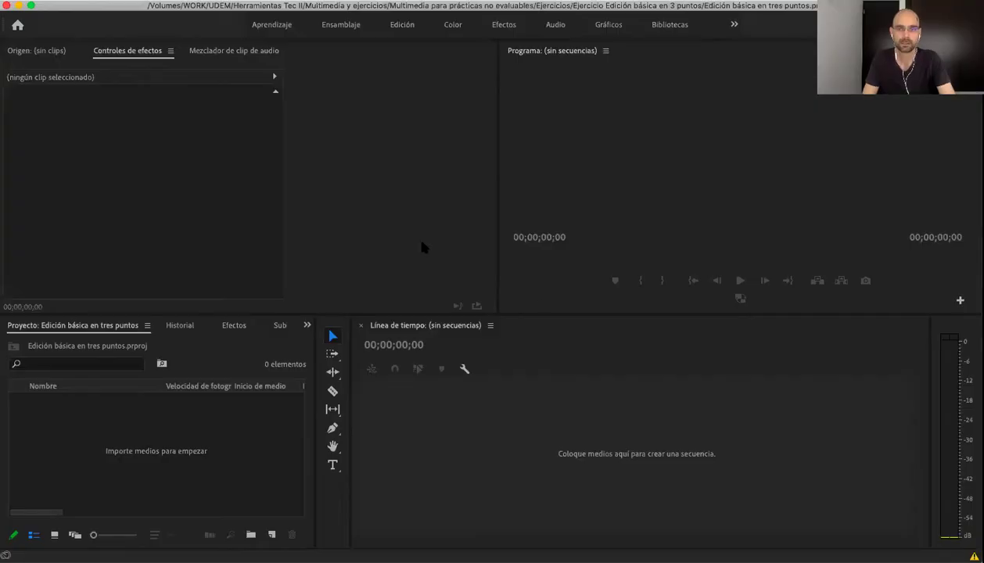
Import the Escena_16_720 folder and expand it to reveal AUDIOS, Planos_720 and the sample sequences.
{"action": "left_click", "coordinate": [181, 422]}
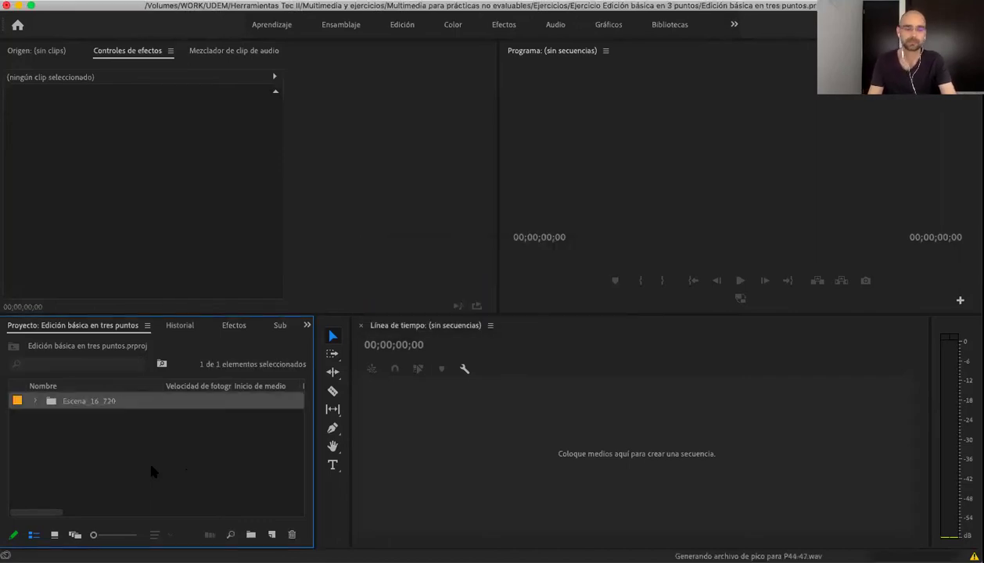
{"action": "left_click", "coordinate": [35, 401]}
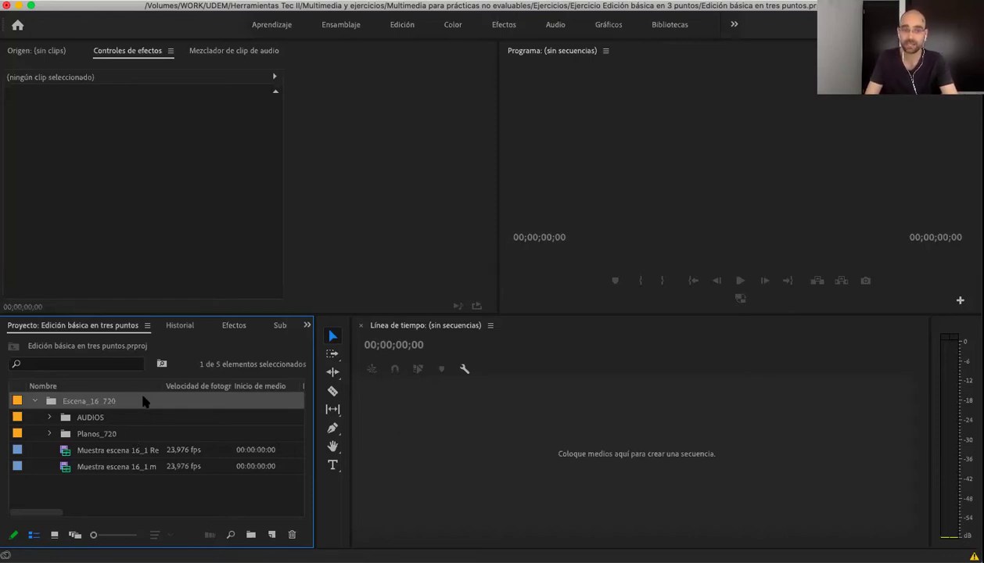
Maximize the Project panel and expand Planos_720 to list clips P42.mp4 through P53.mp4, selecting P42.mp4.
{"action": "double_click", "coordinate": [116, 326]}
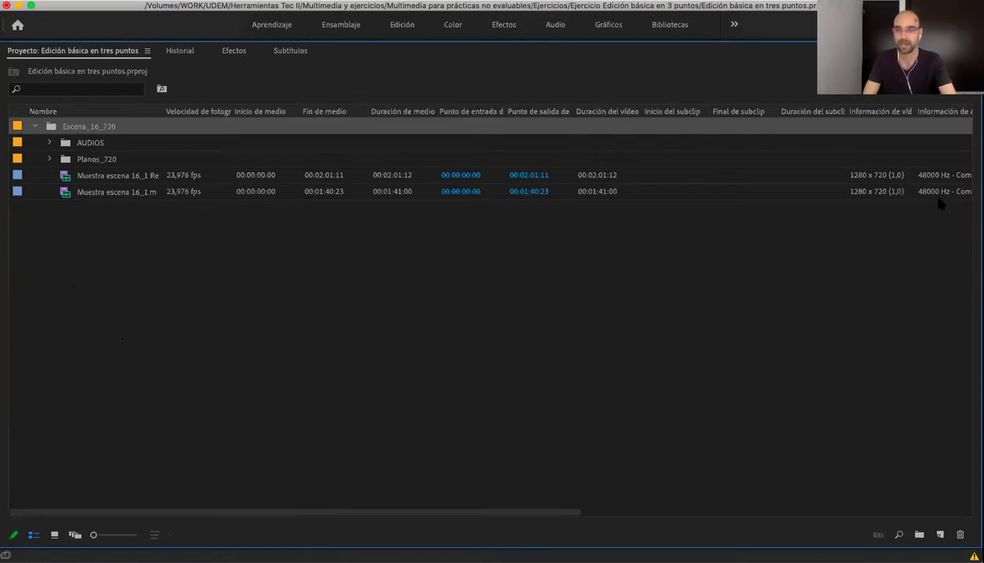
{"action": "left_click", "coordinate": [62, 149]}
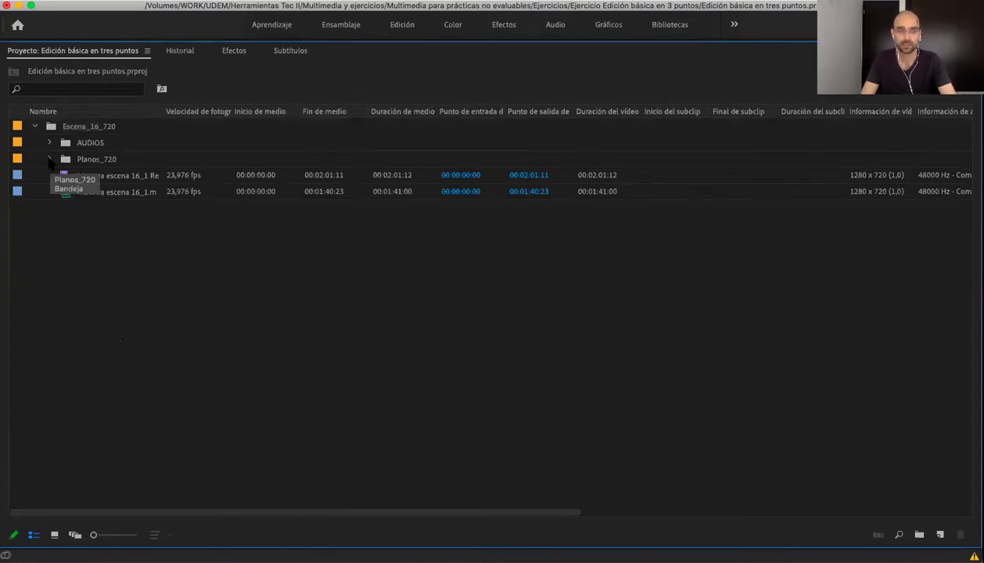
{"action": "left_click", "coordinate": [49, 160]}
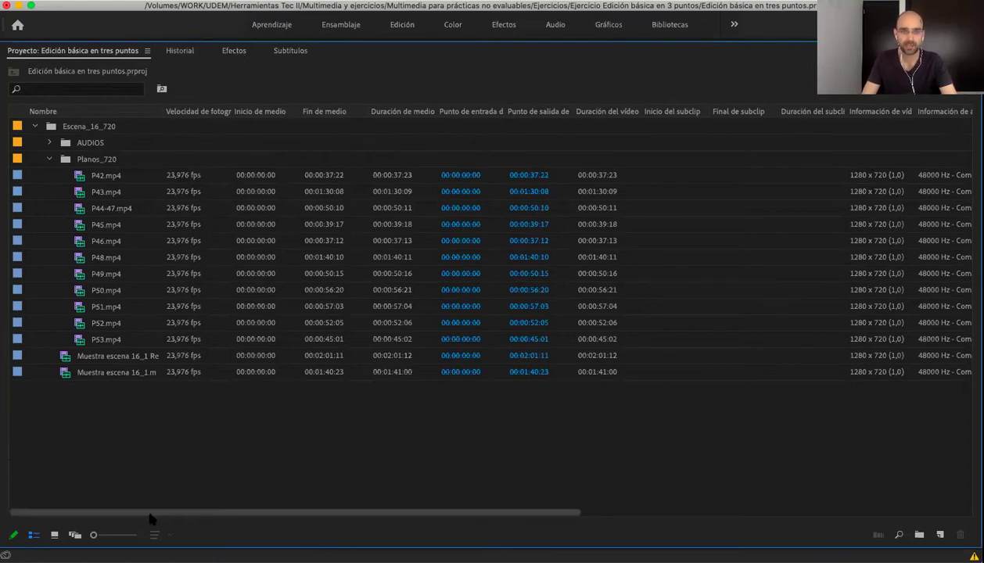
{"action": "mouse_move", "coordinate": [209, 513]}
{"action": "left_mouse_down"}
{"action": "mouse_move", "coordinate": [488, 518]}
{"action": "mouse_move", "coordinate": [79, 518]}
{"action": "left_mouse_up"}
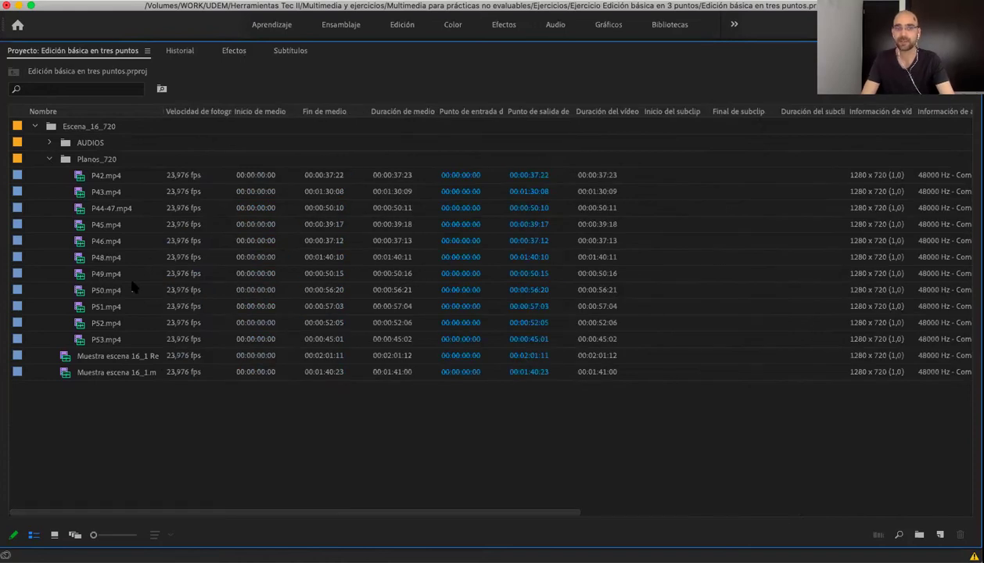
{"action": "mouse_move", "coordinate": [131, 286]}
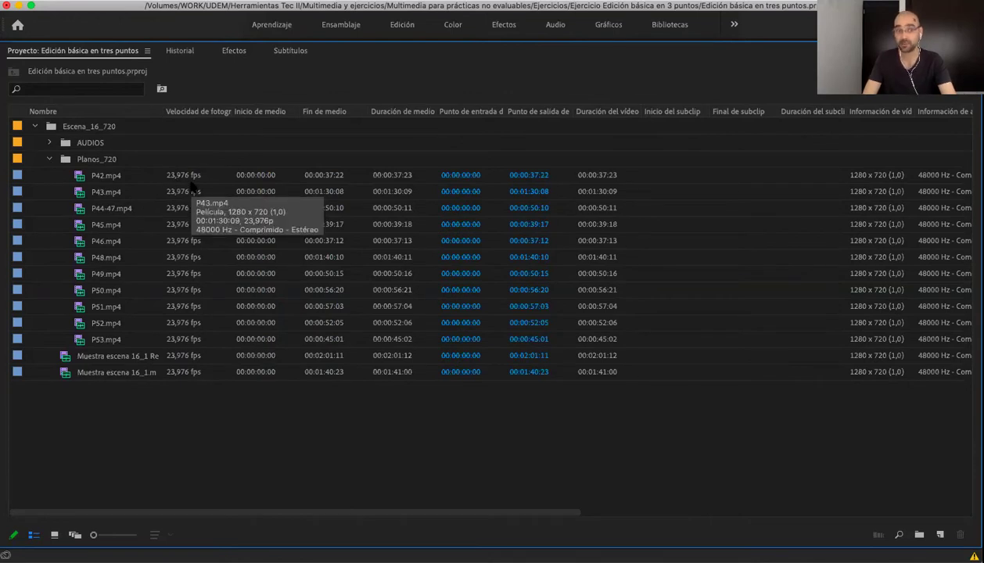
{"action": "mouse_move", "coordinate": [189, 182]}
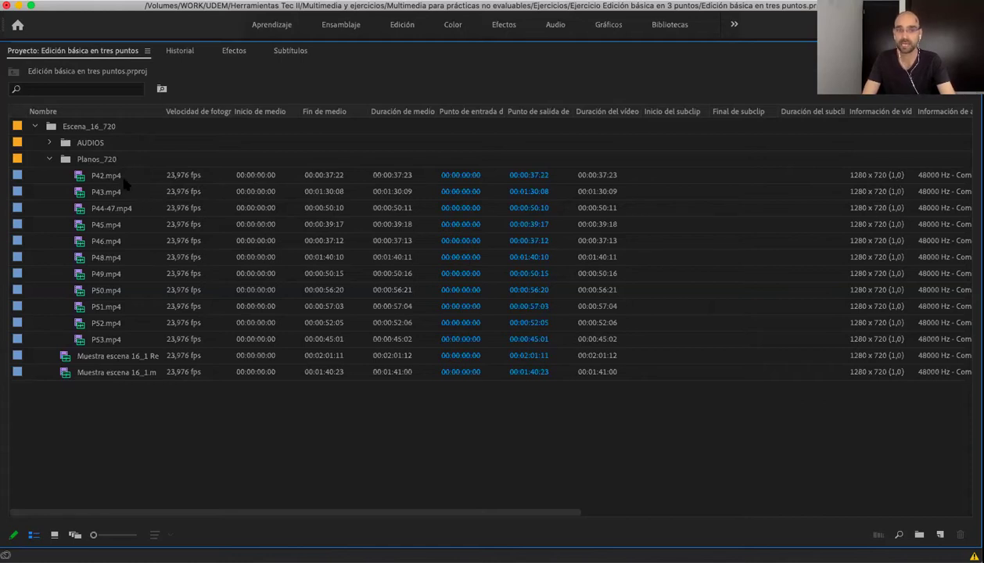
{"action": "mouse_move", "coordinate": [123, 180]}
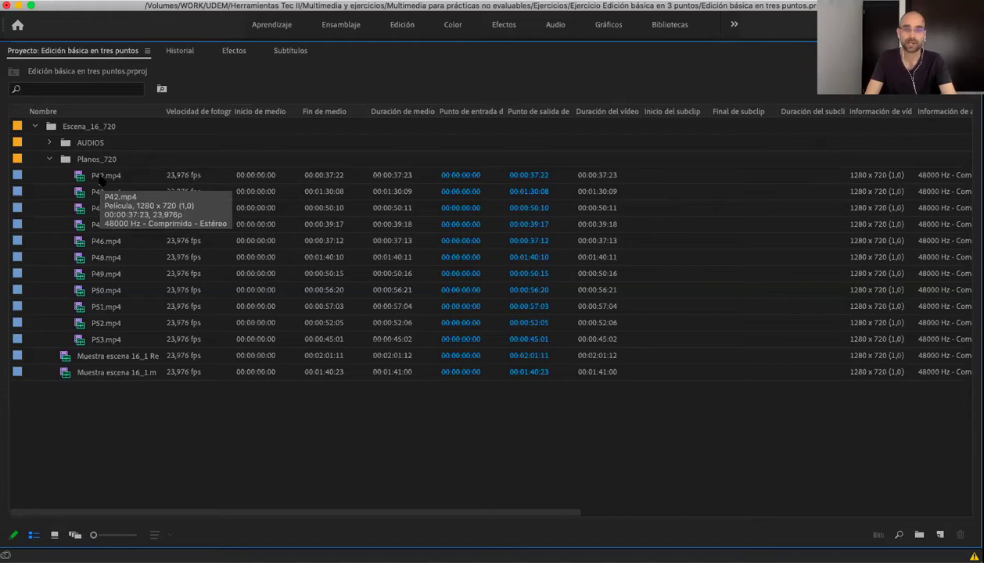
{"action": "left_click", "coordinate": [100, 179]}
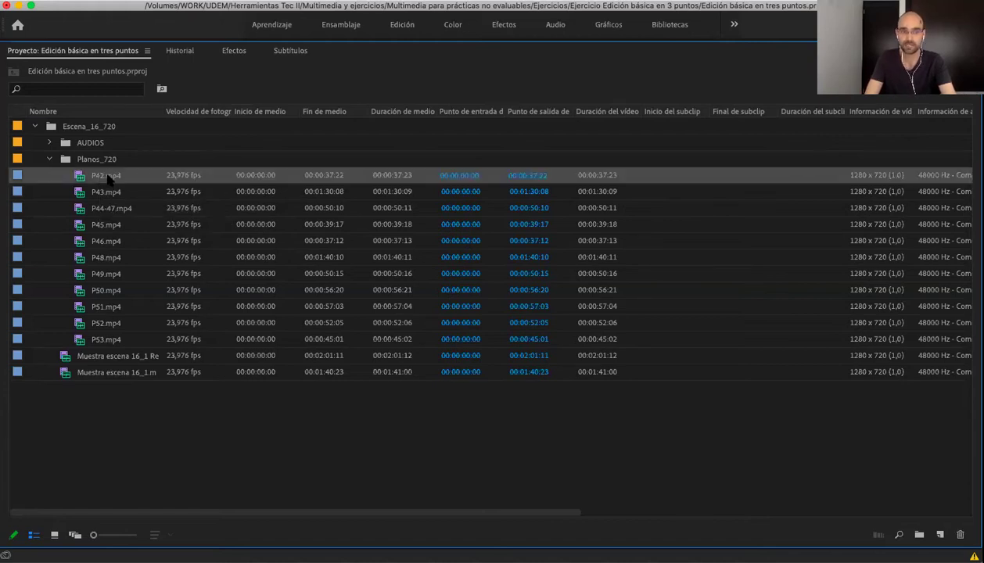
Create a new sequence named P42 from the P42.mp4 clip with the New Item button.
{"action": "right_click", "coordinate": [108, 181]}
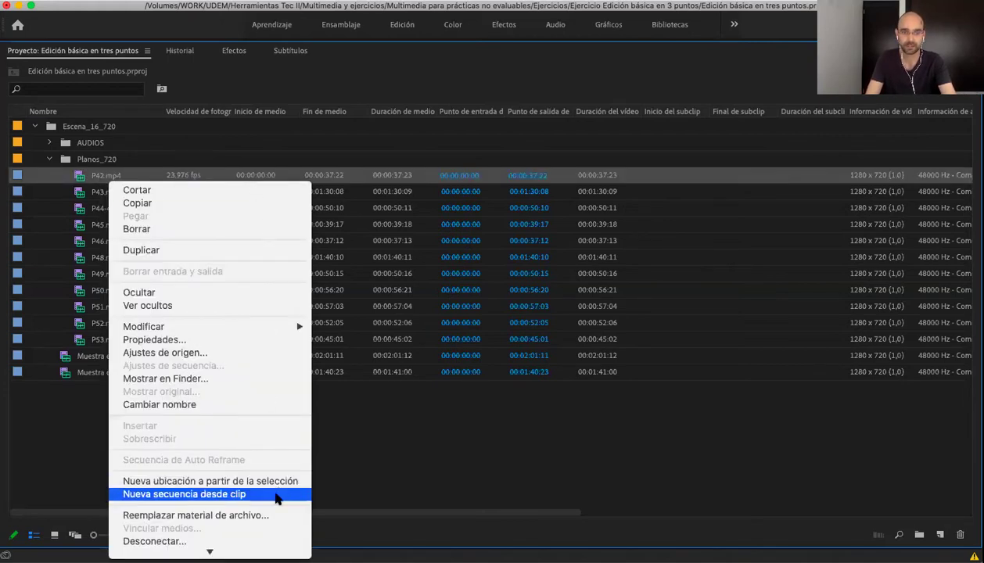
{"action": "left_click", "coordinate": [711, 494]}
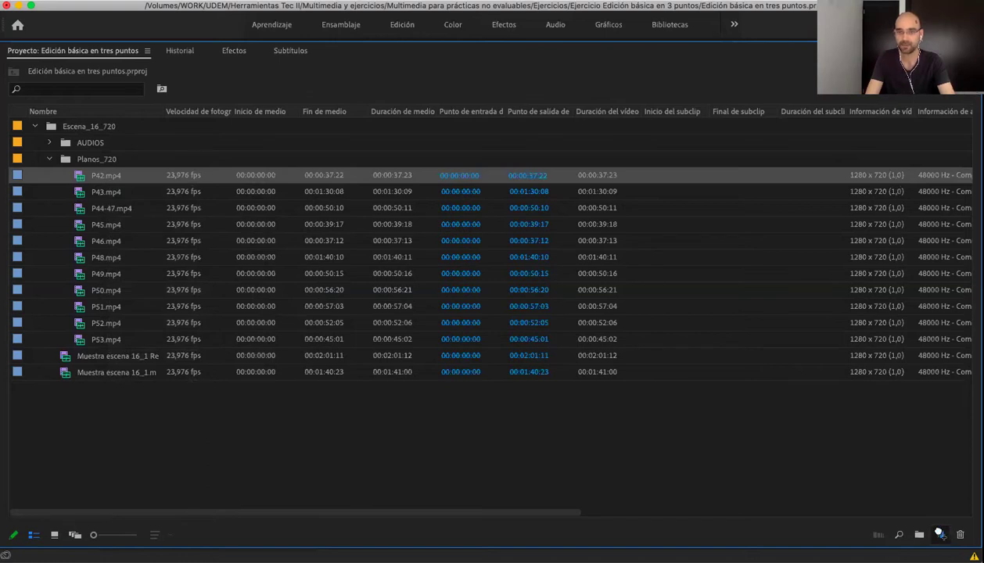
{"action": "left_click_drag", "start_coordinate": [940, 534], "coordinate": [939, 534]}
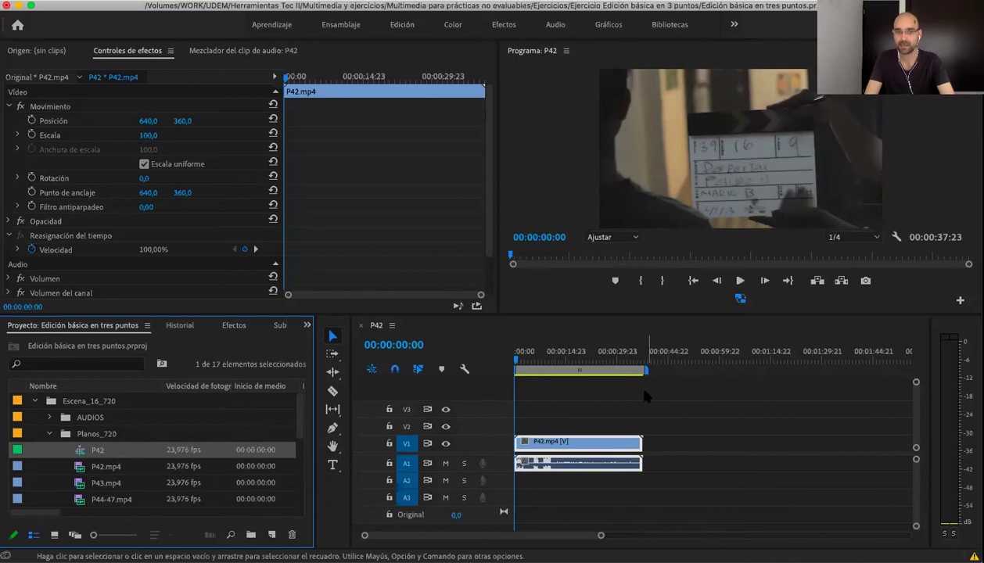
Delete the clips from the P42 timeline and check its properties: 23,976 fps, 48000 Hz stereo.
{"action": "left_click_drag", "start_coordinate": [575, 418], "coordinate": [631, 492]}
{"action": "key", "text": "Delete"}
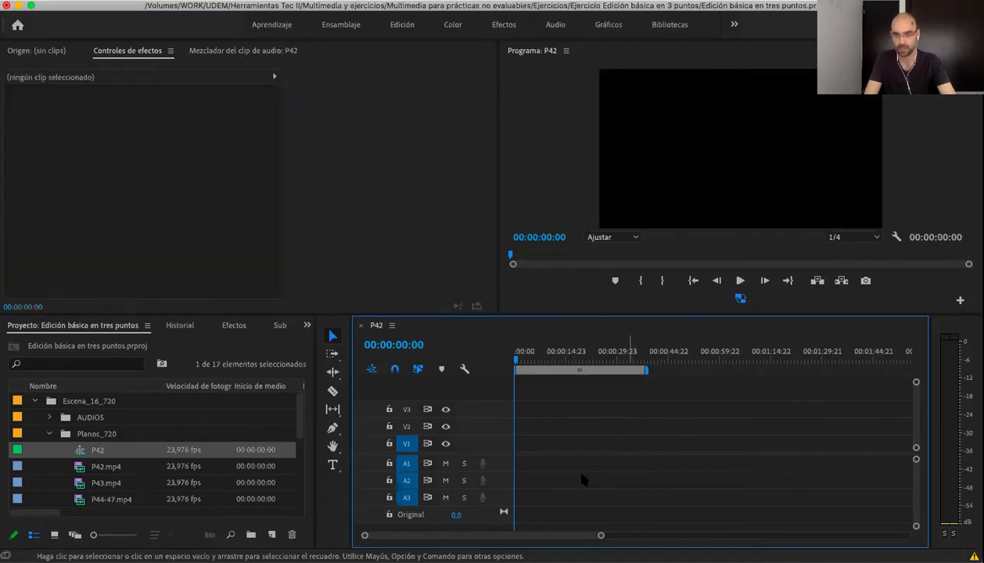
{"action": "right_click", "coordinate": [87, 448]}
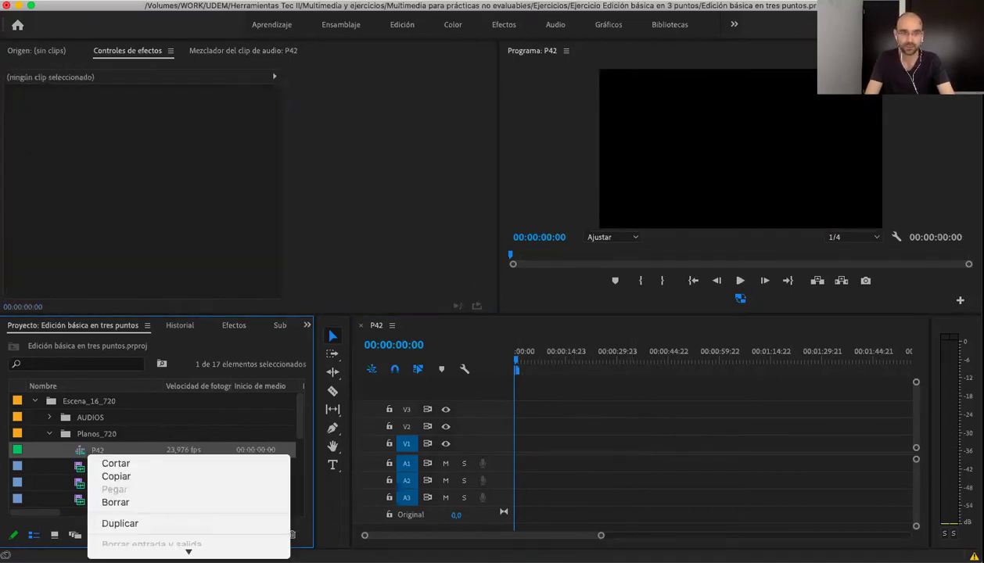
{"action": "scroll", "coordinate": [176, 528], "scroll_direction": "down", "scroll_amount": 10}
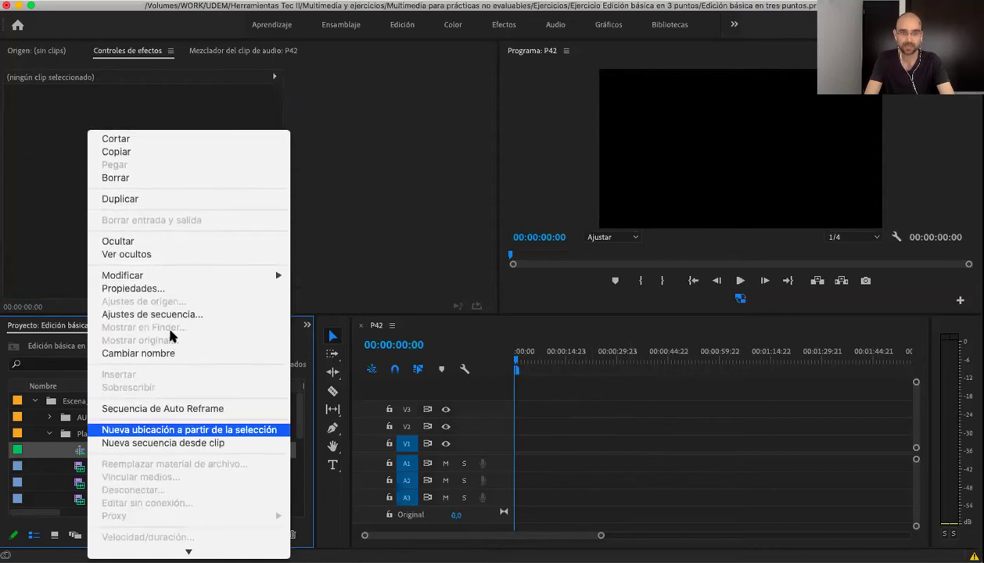
{"action": "left_click", "coordinate": [217, 290]}
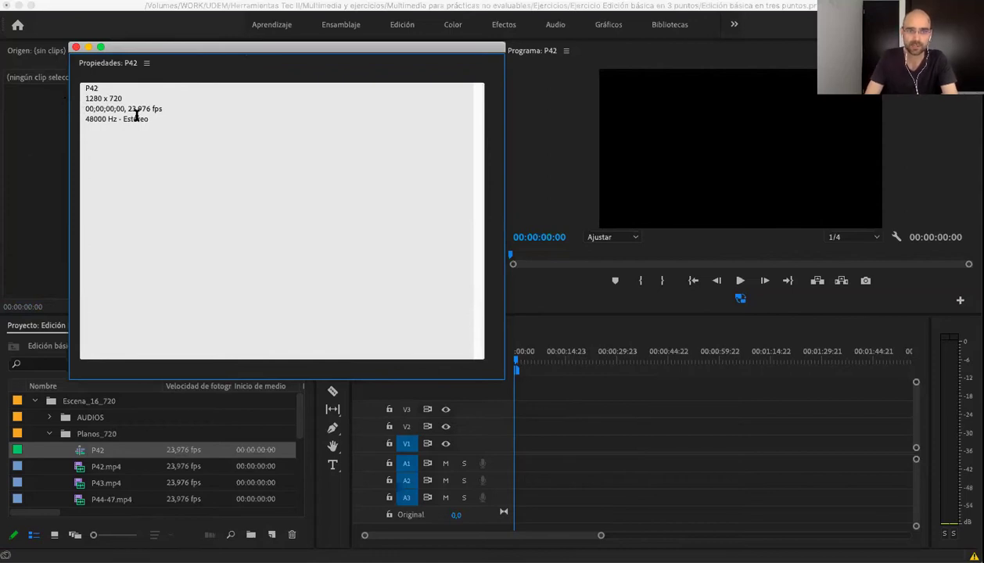
{"action": "left_click_drag", "start_coordinate": [128, 109], "coordinate": [190, 111]}
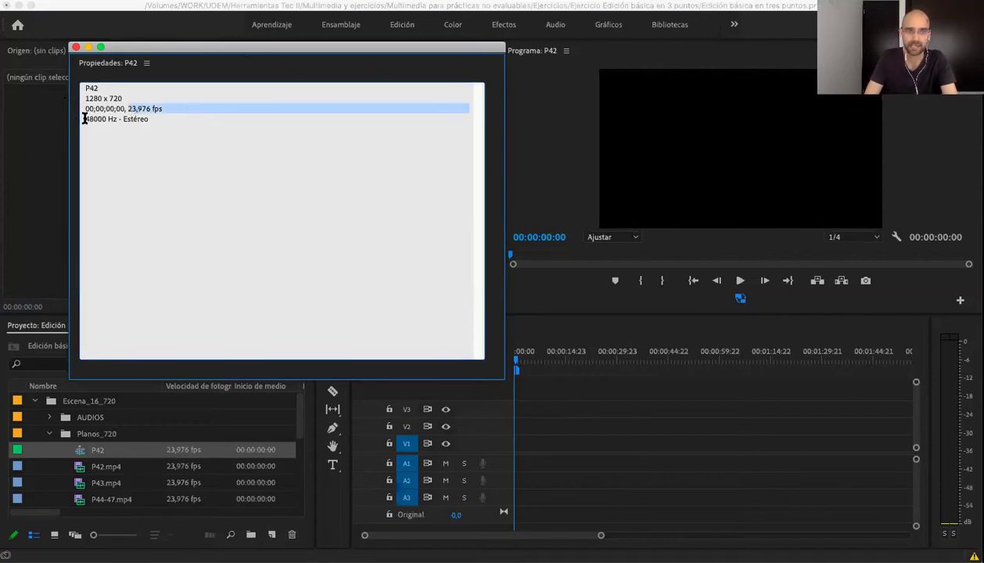
{"action": "left_click_drag", "start_coordinate": [83, 118], "coordinate": [161, 119]}
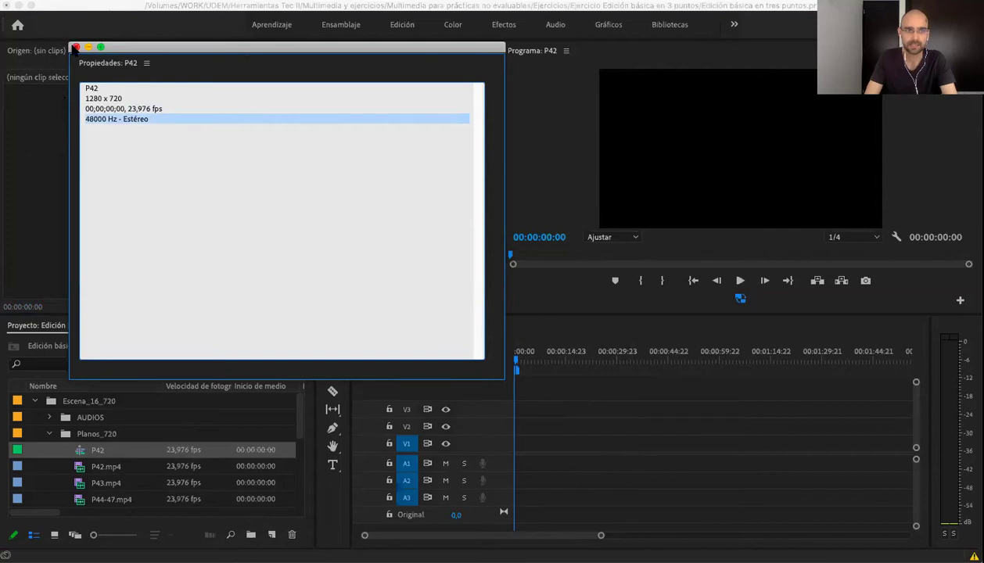
{"action": "left_click", "coordinate": [75, 47]}
Open the P42 sequence settings from its context menu.
{"action": "right_click", "coordinate": [93, 451]}
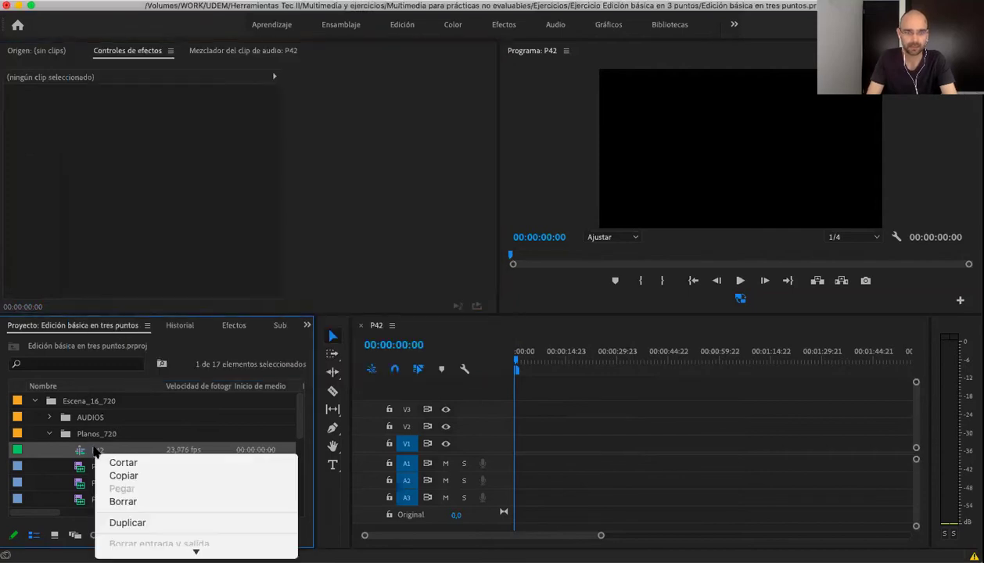
{"action": "scroll", "coordinate": [260, 517], "scroll_direction": "down", "scroll_amount": 3}
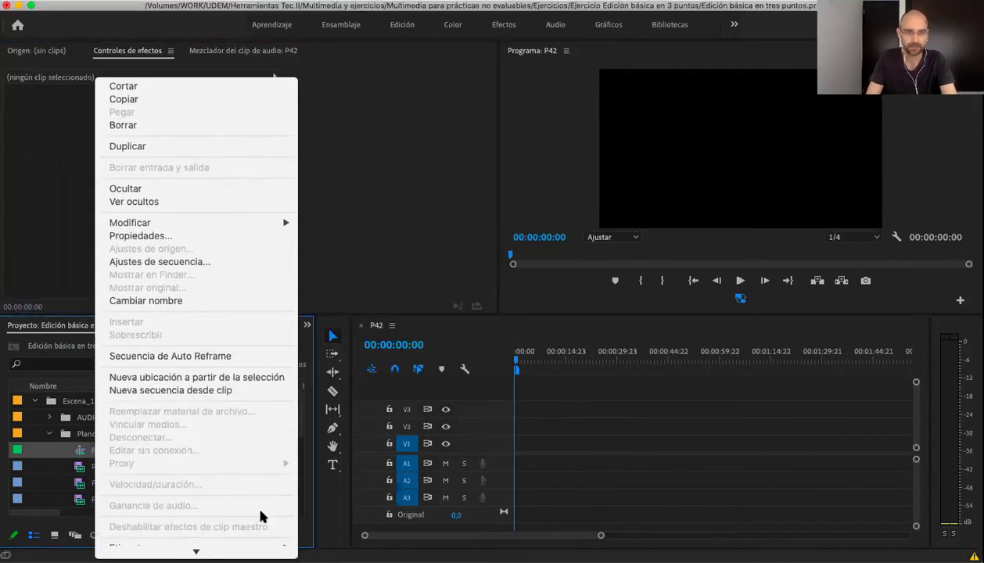
{"action": "left_click", "coordinate": [212, 261]}
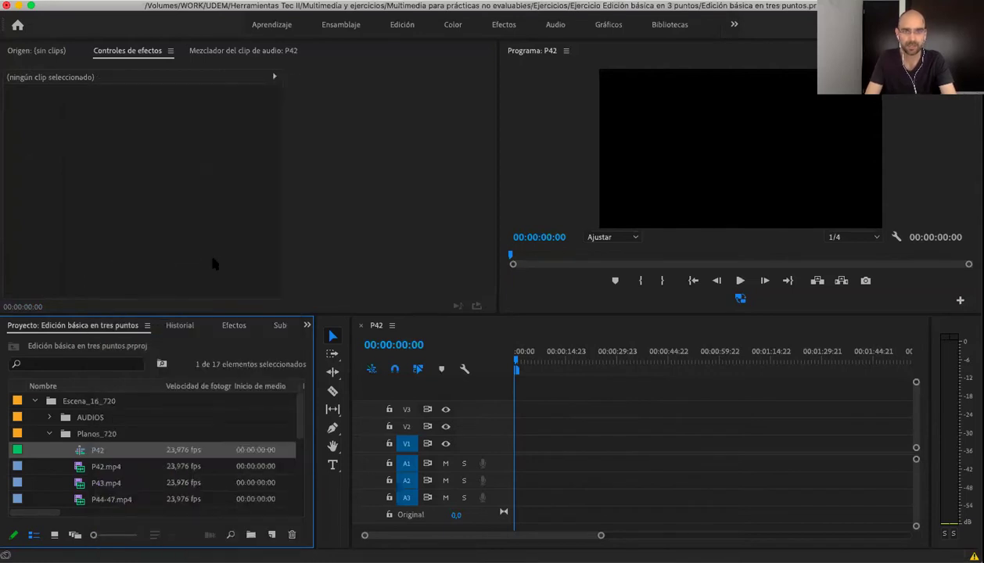
Review the P42 settings, keep the Personalizar editing mode, and cancel without changes.
{"action": "left_click_drag", "start_coordinate": [610, 38], "coordinate": [623, 88]}
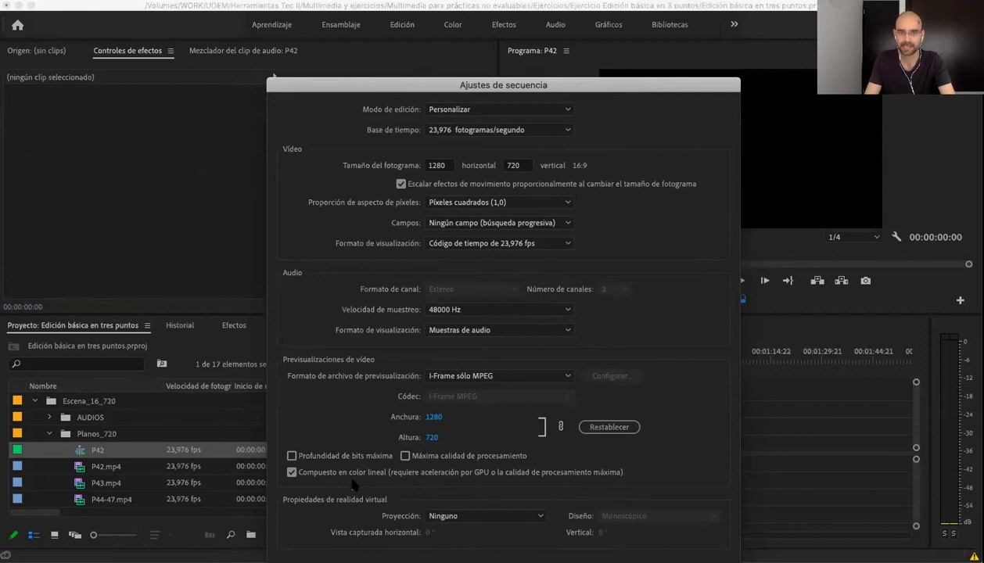
{"action": "left_click", "coordinate": [547, 111]}
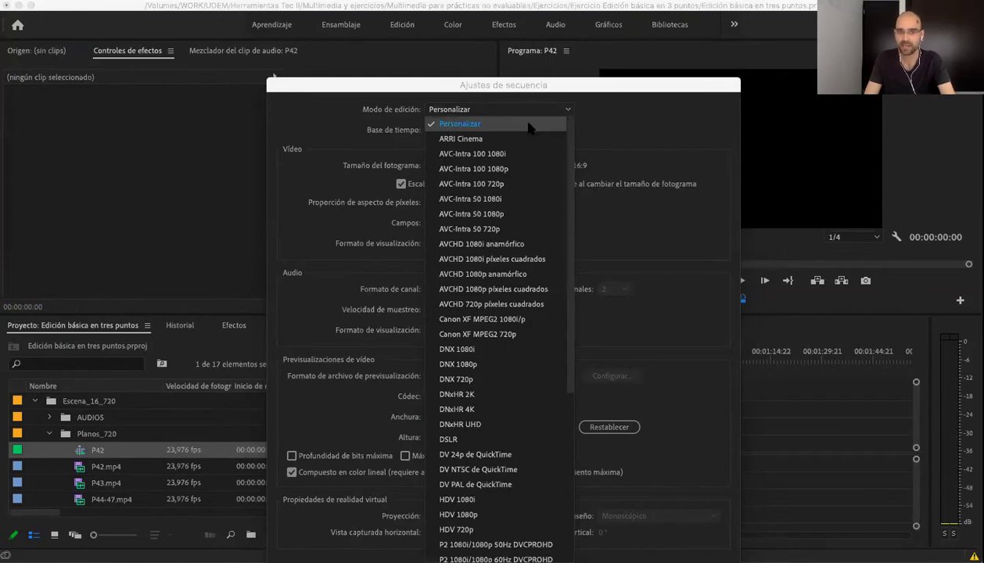
{"action": "left_click_drag", "start_coordinate": [564, 154], "coordinate": [571, 346]}
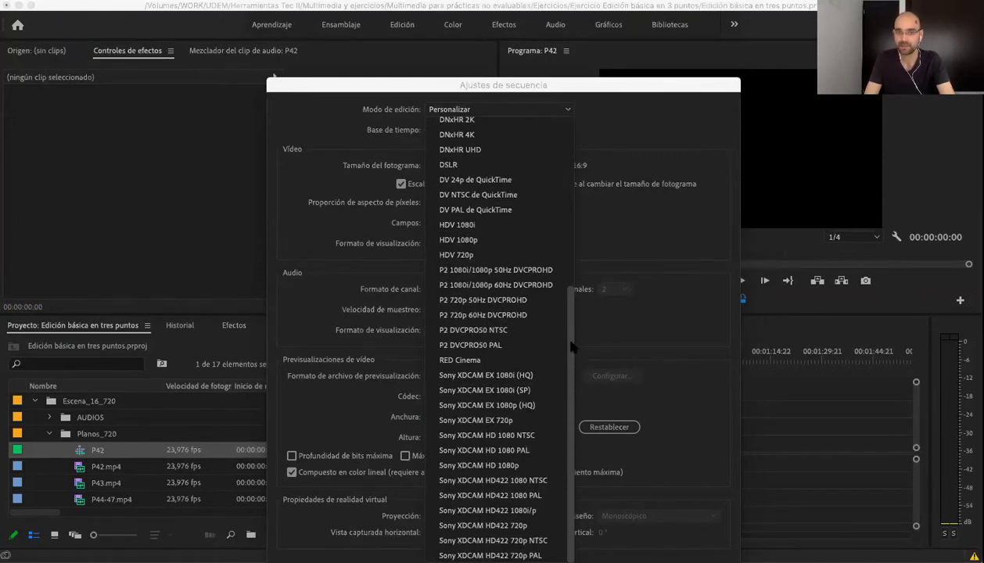
{"action": "scroll", "coordinate": [572, 345], "scroll_direction": "up", "scroll_amount": 10}
{"action": "left_click", "coordinate": [596, 164]}
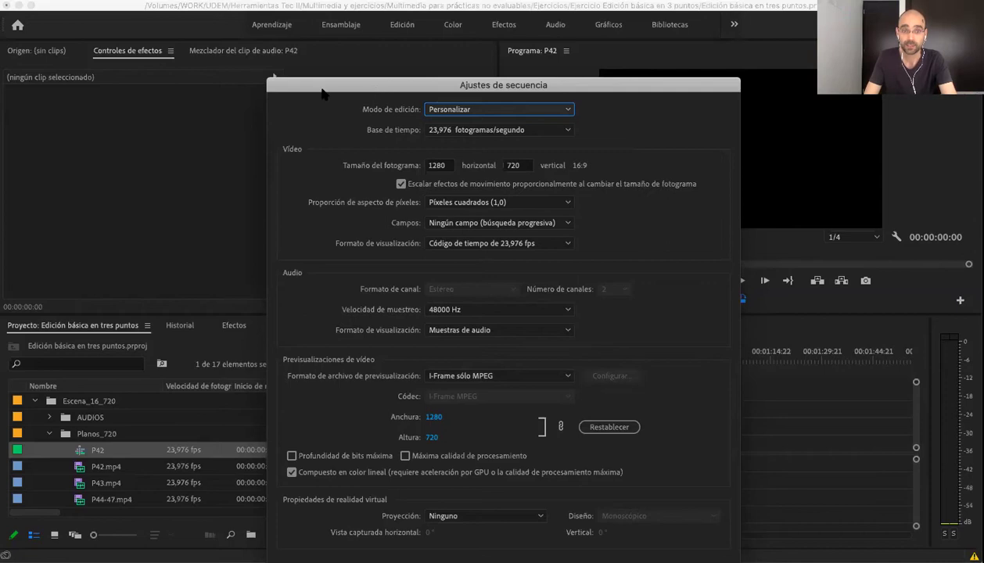
{"action": "left_click_drag", "start_coordinate": [320, 88], "coordinate": [288, 52]}
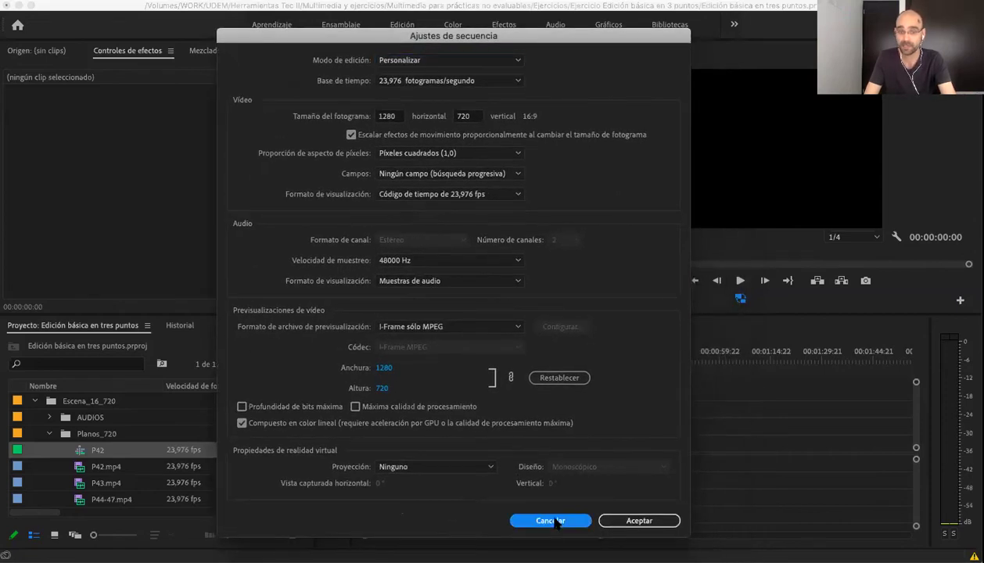
{"action": "left_click", "coordinate": [585, 554]}
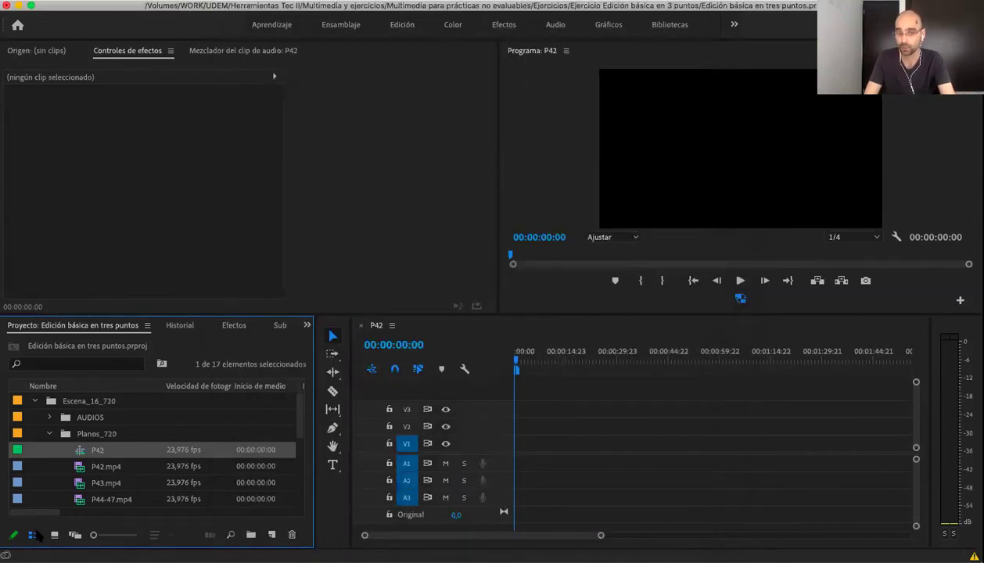
Rename the P42 sequence to 'Edición en tres puntos'.
{"action": "left_click", "coordinate": [100, 451]}
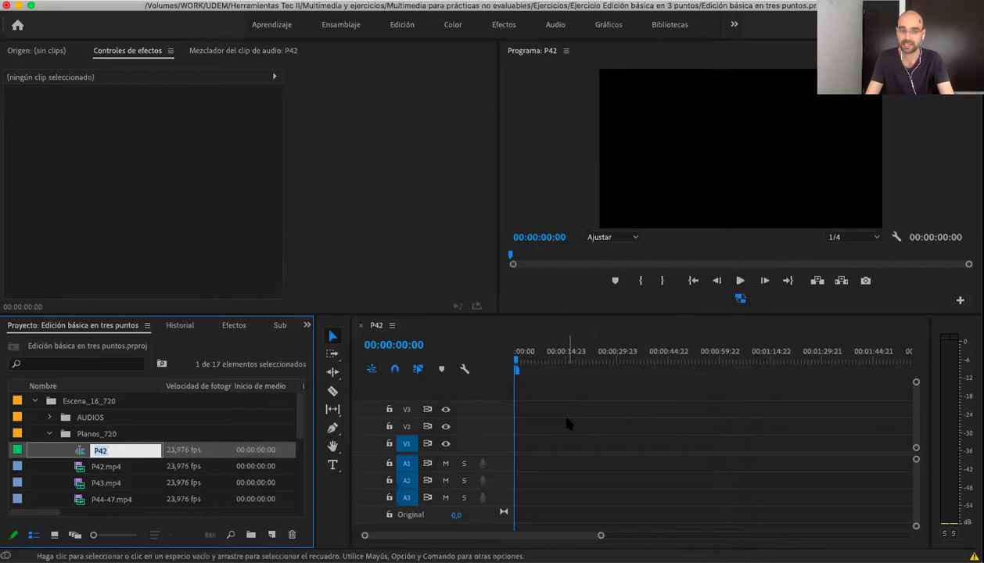
{"action": "type", "text": "Edición básica en tres puntos"}
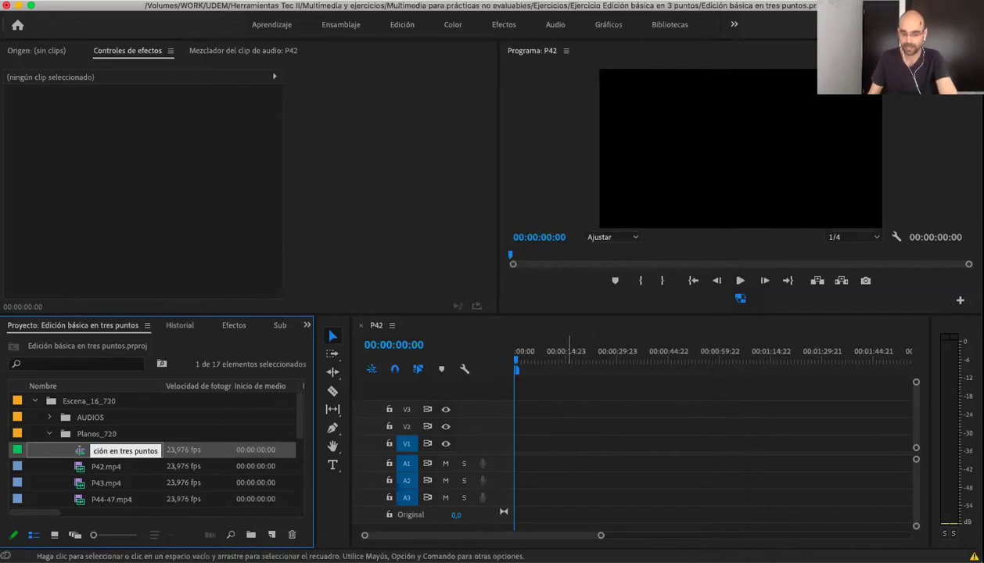
{"action": "key", "text": "Return"}
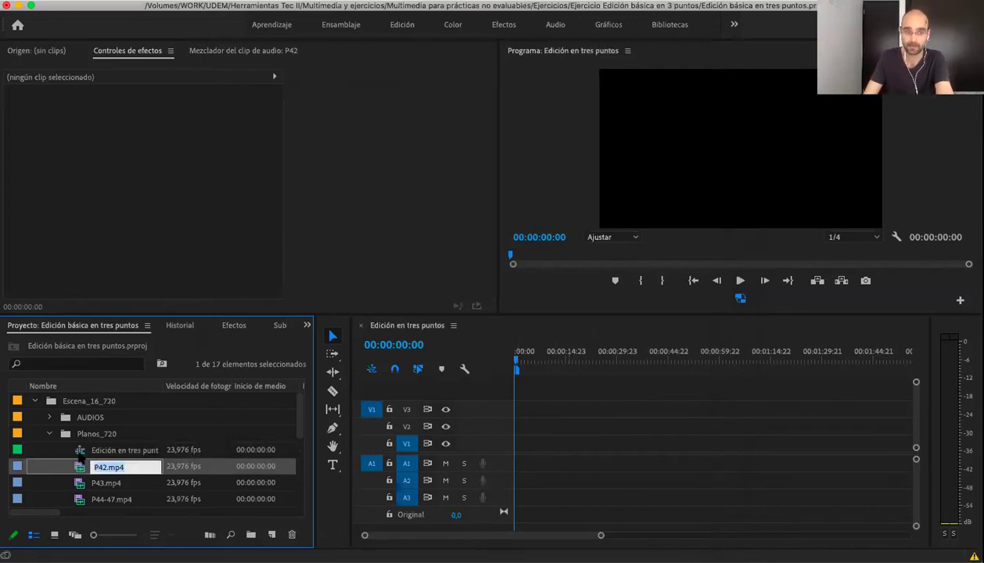
Move the sequence to the project root and collapse the Planos_720 and Escena_16_720 folders.
{"action": "left_click", "coordinate": [82, 452]}
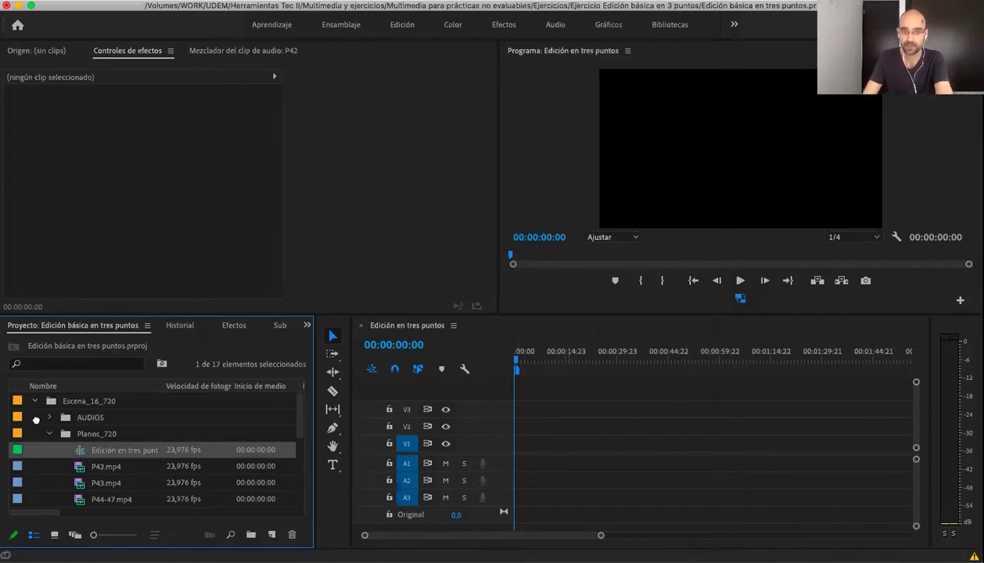
{"action": "left_click_drag", "start_coordinate": [82, 452], "coordinate": [32, 406]}
{"action": "left_click", "coordinate": [48, 434]}
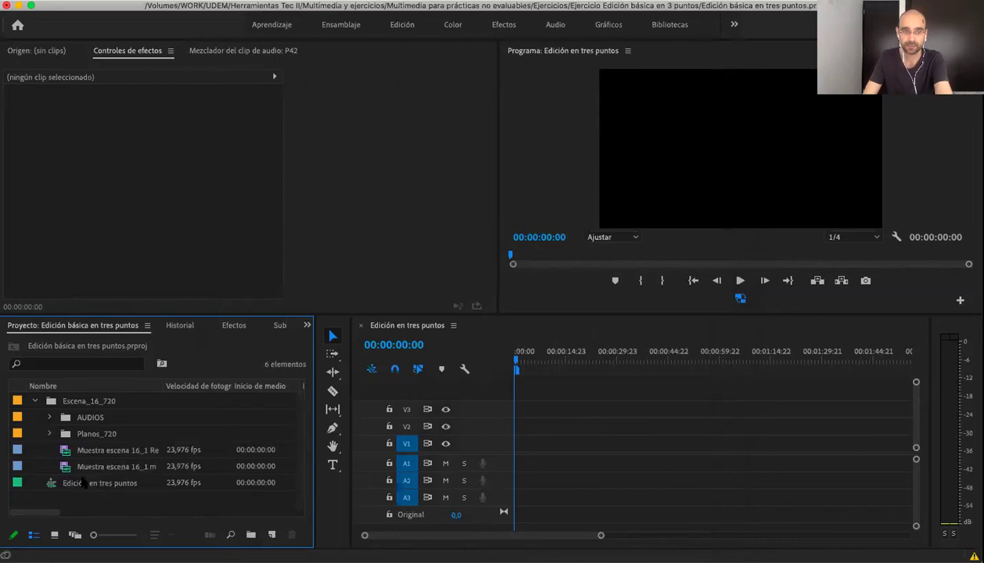
{"action": "left_click", "coordinate": [35, 401]}
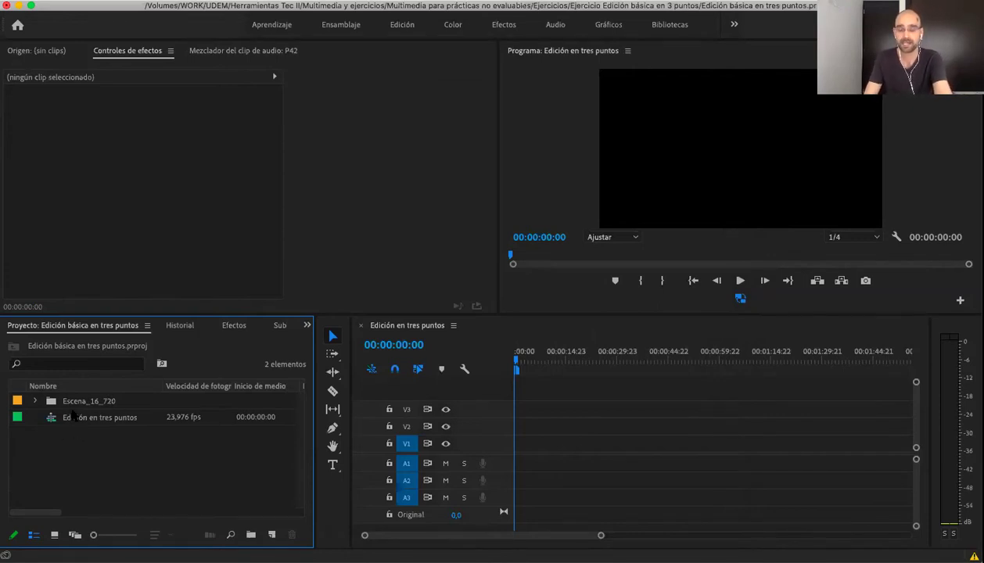
{"action": "mouse_move", "coordinate": [40, 412]}
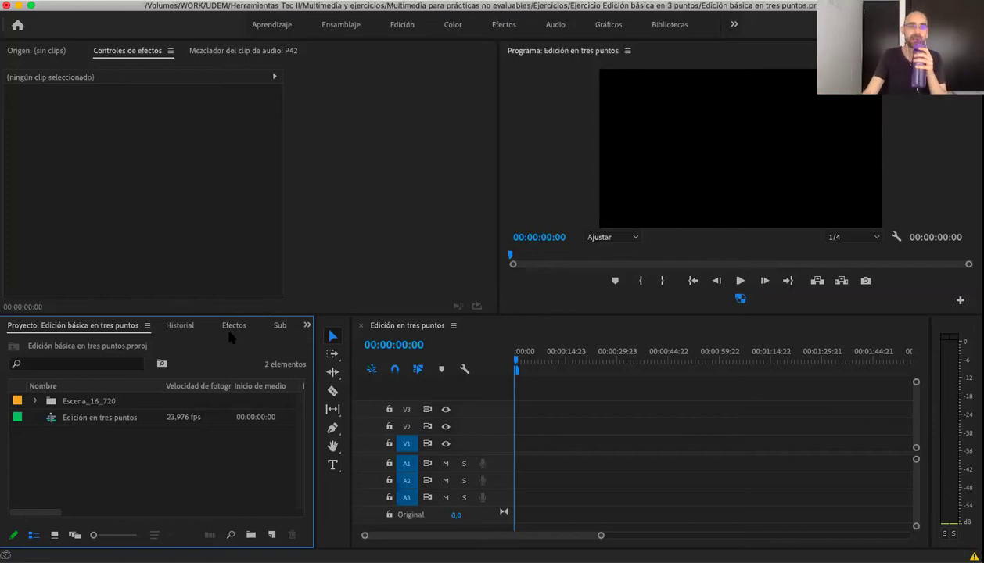
Expand Escena_16_720 and Planos_720 to list the P clips.
{"action": "left_click", "coordinate": [34, 400]}
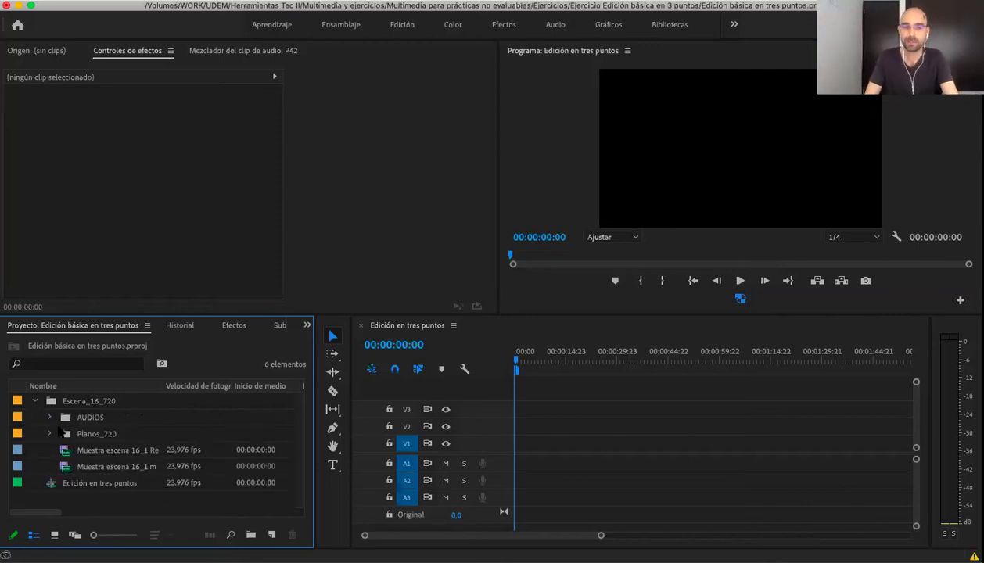
{"action": "left_click", "coordinate": [50, 434]}
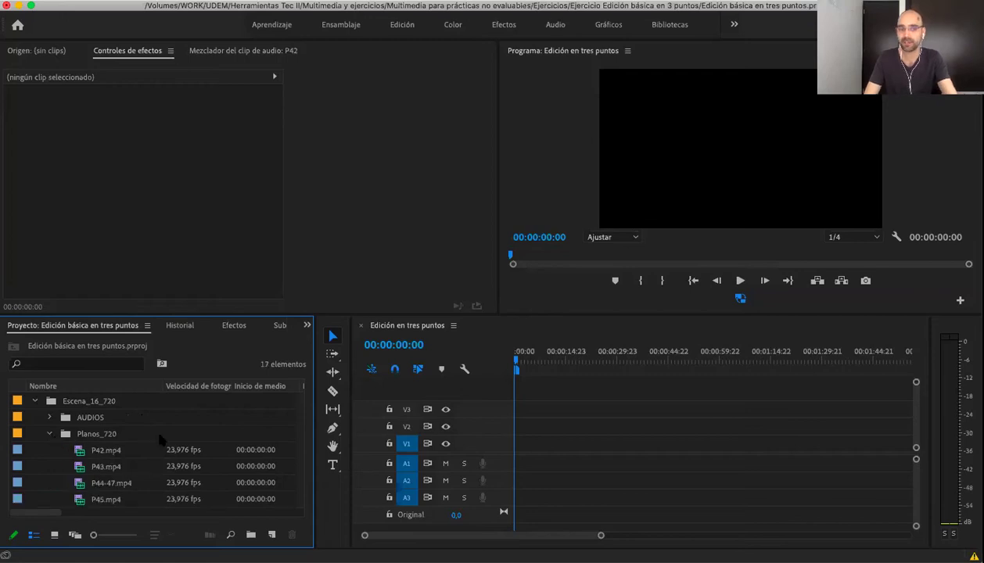
{"action": "scroll", "coordinate": [145, 444], "scroll_direction": "down", "scroll_amount": 5}
{"action": "scroll", "coordinate": [143, 444], "scroll_direction": "up", "scroll_amount": 5}
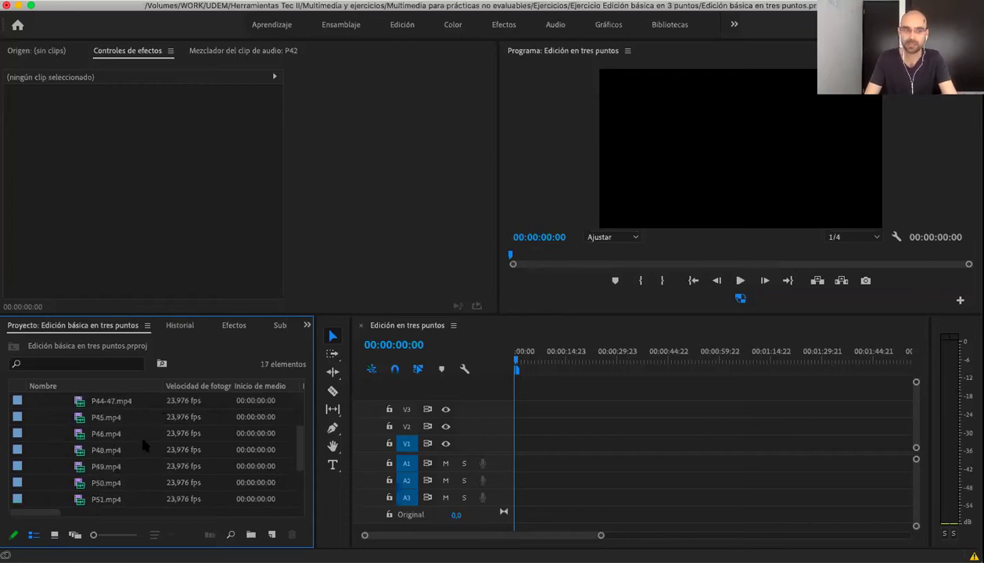
{"action": "scroll", "coordinate": [137, 436], "scroll_direction": "up", "scroll_amount": 2}
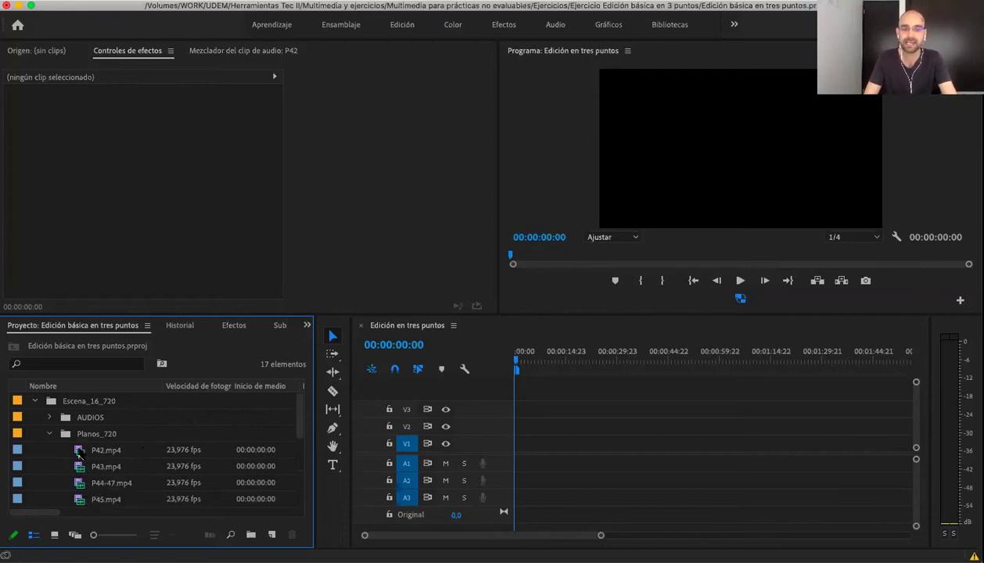
Place P42.mp4 on the timeline, then delete it and drag it toward the source viewer.
{"action": "left_click", "coordinate": [196, 451]}
{"action": "left_click_drag", "start_coordinate": [196, 451], "coordinate": [677, 448]}
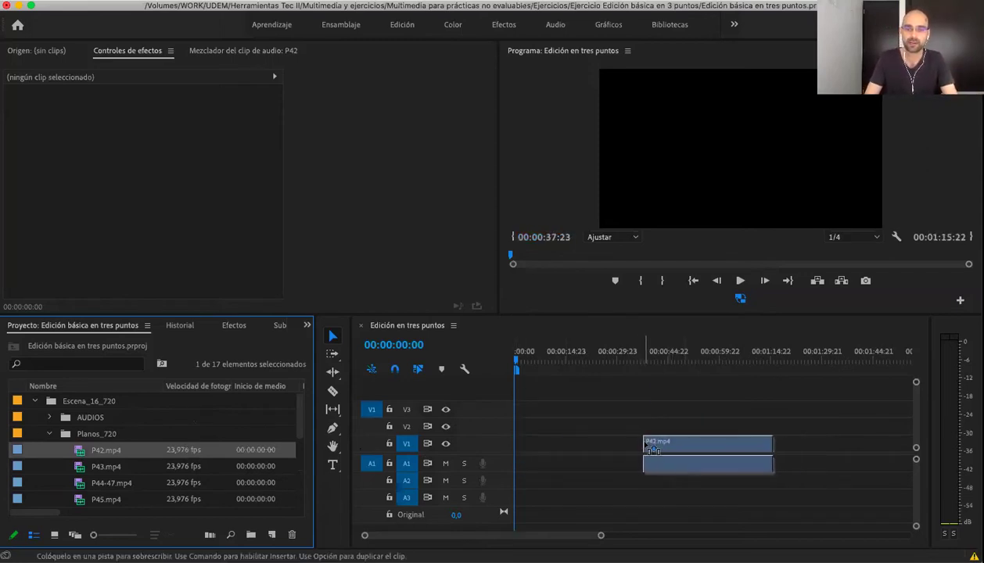
{"action": "left_click_drag", "start_coordinate": [677, 448], "coordinate": [653, 449]}
{"action": "key", "text": "c"}
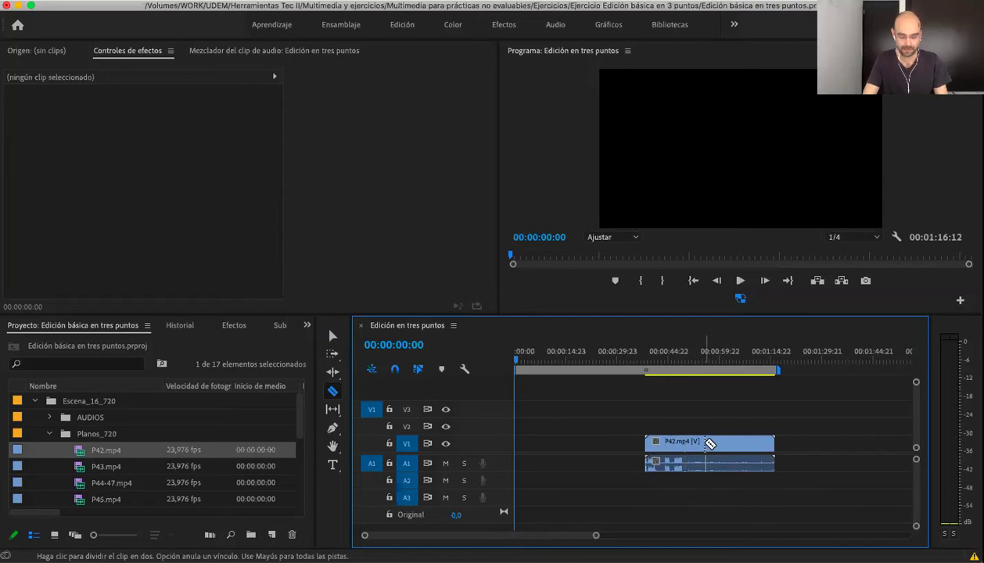
{"action": "key", "text": "v"}
{"action": "left_click", "coordinate": [707, 443]}
{"action": "key", "text": "Delete"}
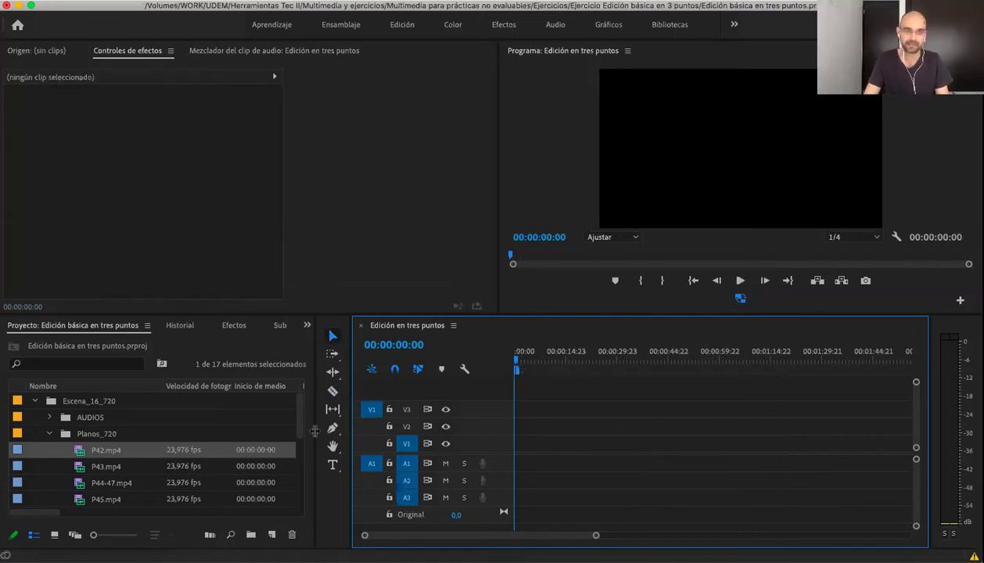
{"action": "left_click_drag", "start_coordinate": [79, 453], "coordinate": [210, 176]}
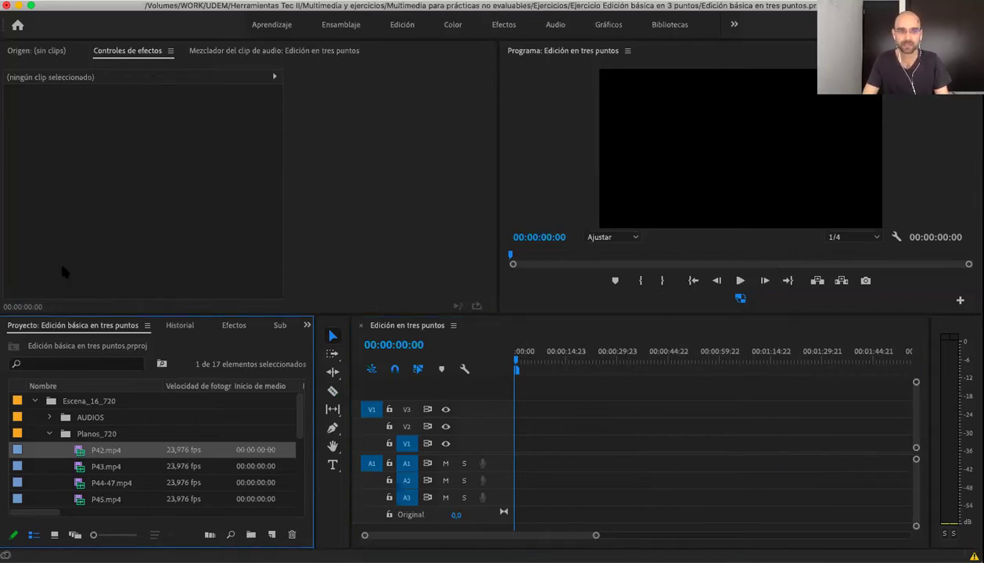
Load P42.mp4 into the Source monitor.
{"action": "left_click", "coordinate": [36, 55]}
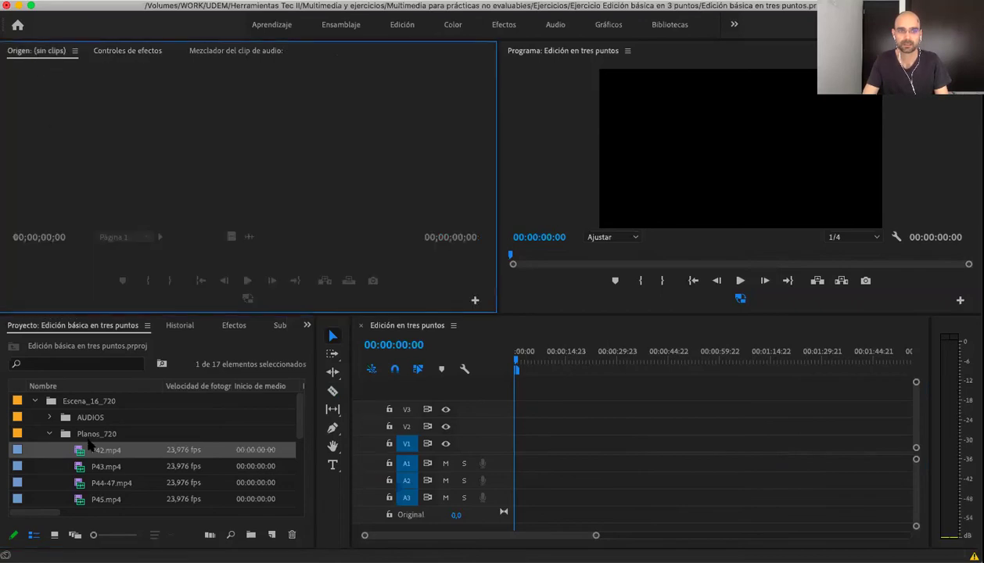
{"action": "left_click_drag", "start_coordinate": [88, 445], "coordinate": [196, 163]}
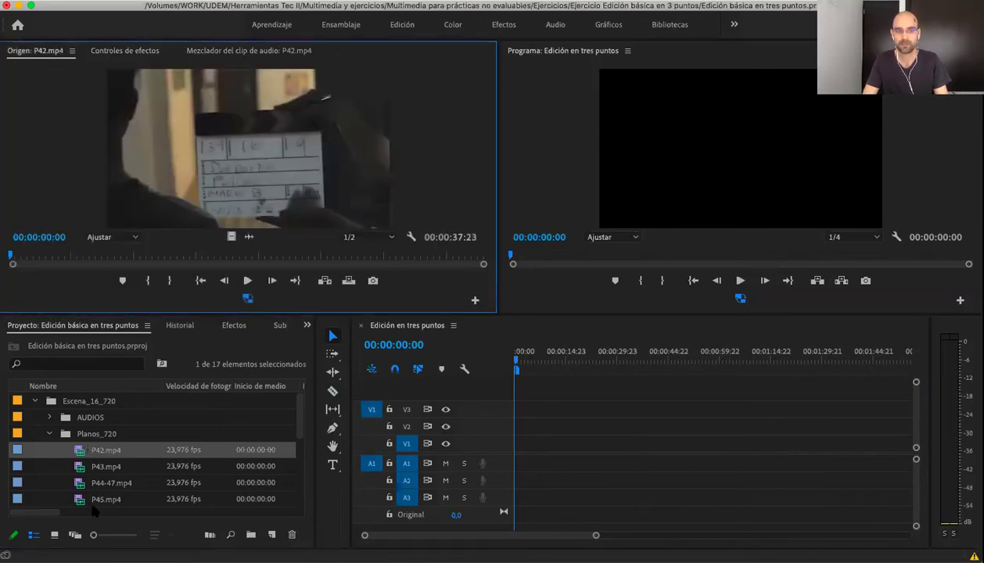
{"action": "double_click", "coordinate": [79, 465]}
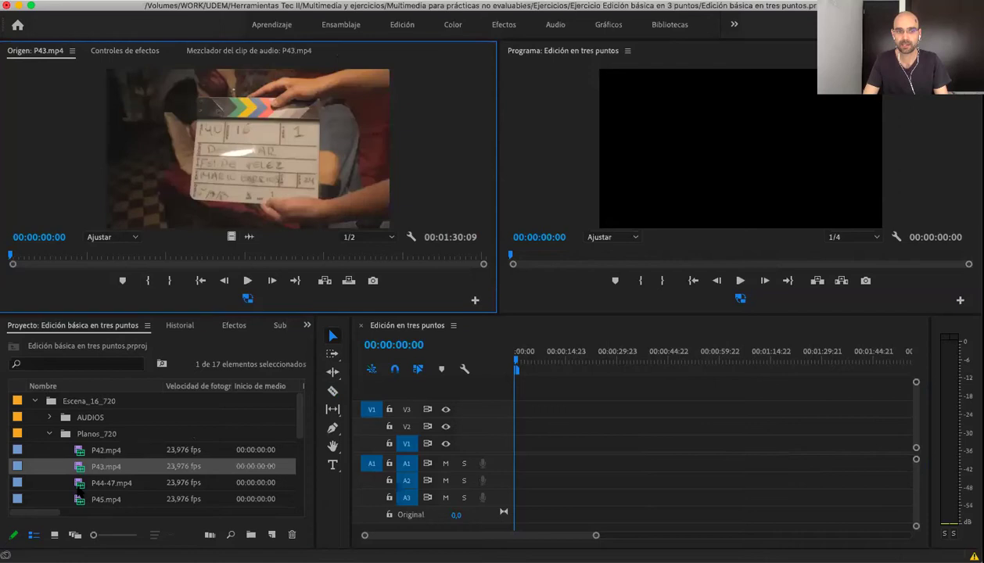
{"action": "key", "text": "Down"}
{"action": "key", "text": "Down"}
{"action": "key", "text": "Down"}
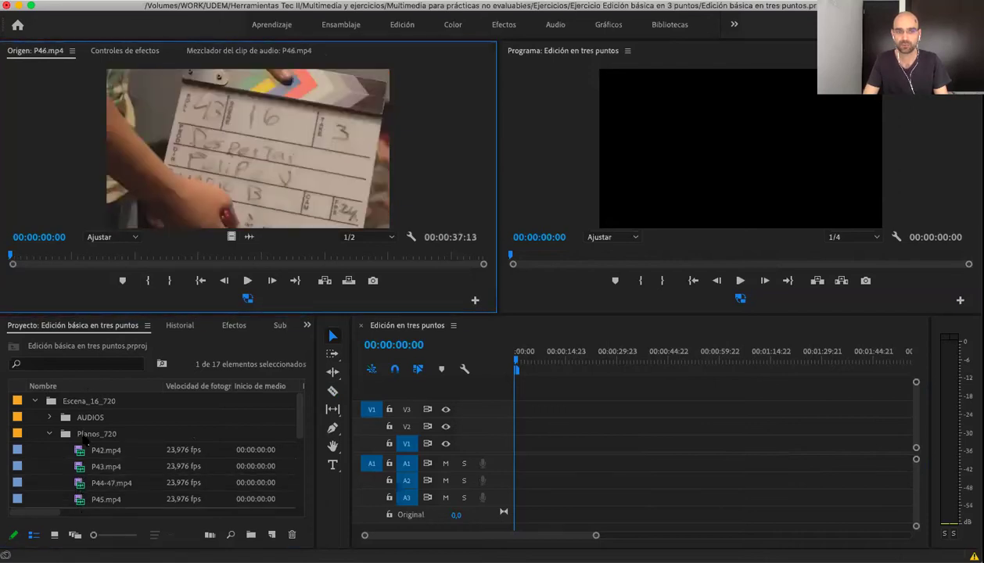
{"action": "double_click", "coordinate": [80, 452]}
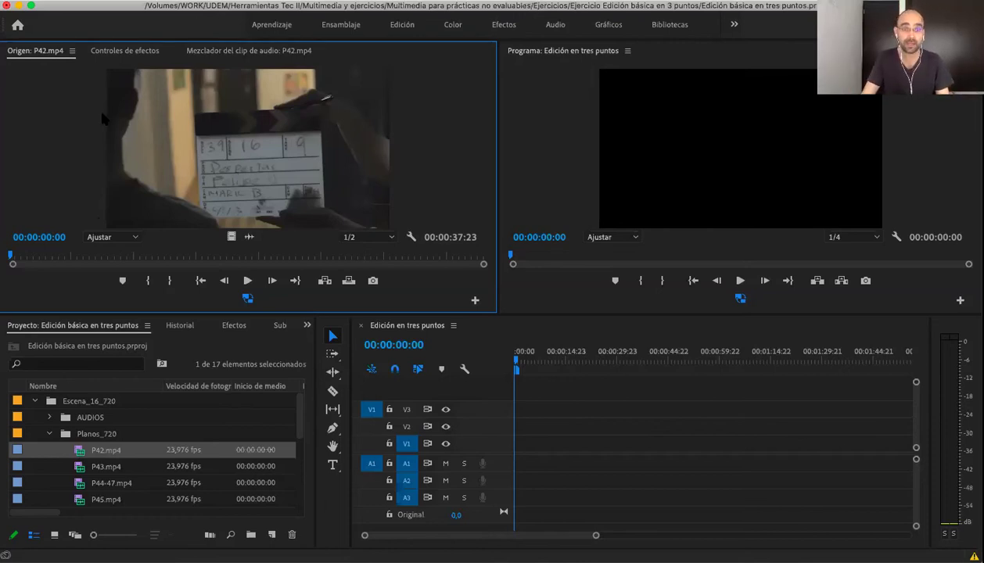
Scrub and play P42, then mark the In point at 00:00:01:14.
{"action": "mouse_move", "coordinate": [11, 255]}
{"action": "left_mouse_down"}
{"action": "mouse_move", "coordinate": [82, 260]}
{"action": "mouse_move", "coordinate": [20, 259]}
{"action": "left_mouse_up"}
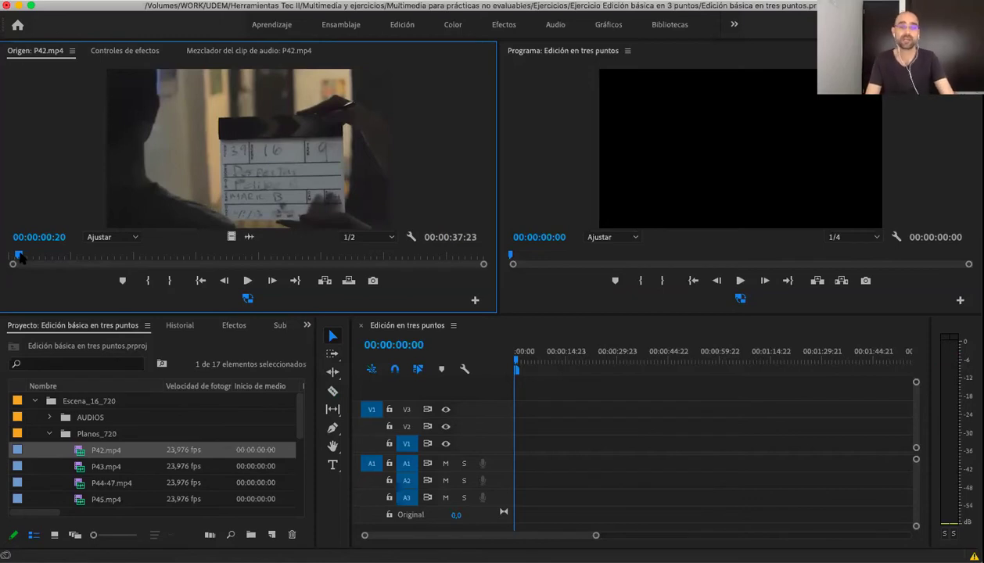
{"action": "left_click_drag", "start_coordinate": [19, 258], "coordinate": [22, 260]}
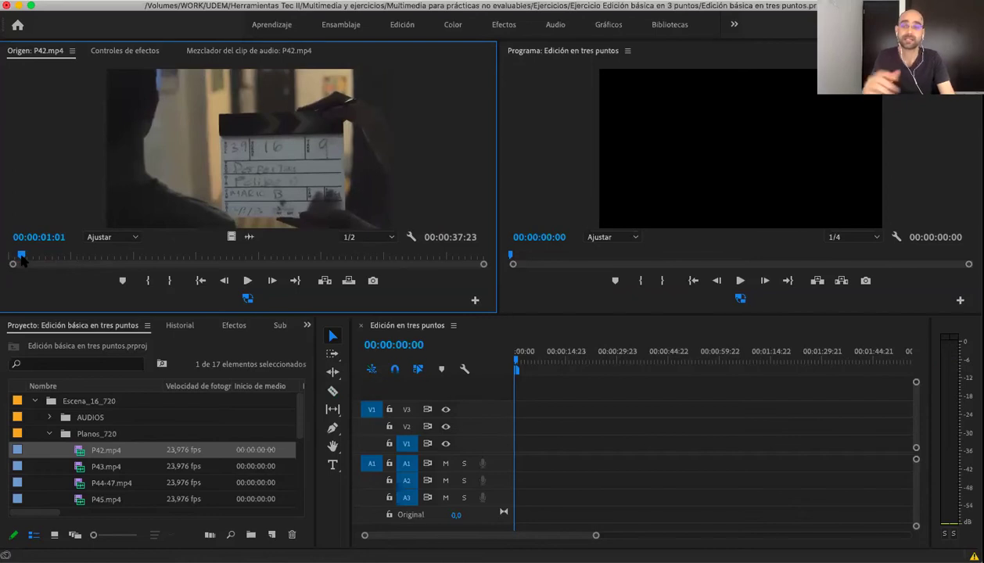
{"action": "left_click_drag", "start_coordinate": [21, 261], "coordinate": [136, 257]}
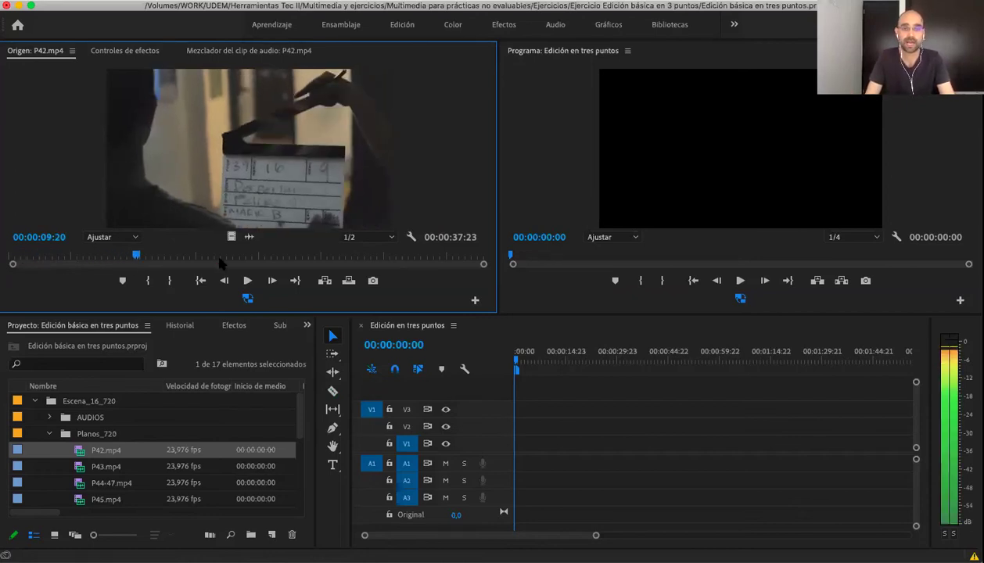
{"action": "left_click_drag", "start_coordinate": [221, 263], "coordinate": [373, 264]}
{"action": "left_click_drag", "start_coordinate": [372, 258], "coordinate": [70, 252]}
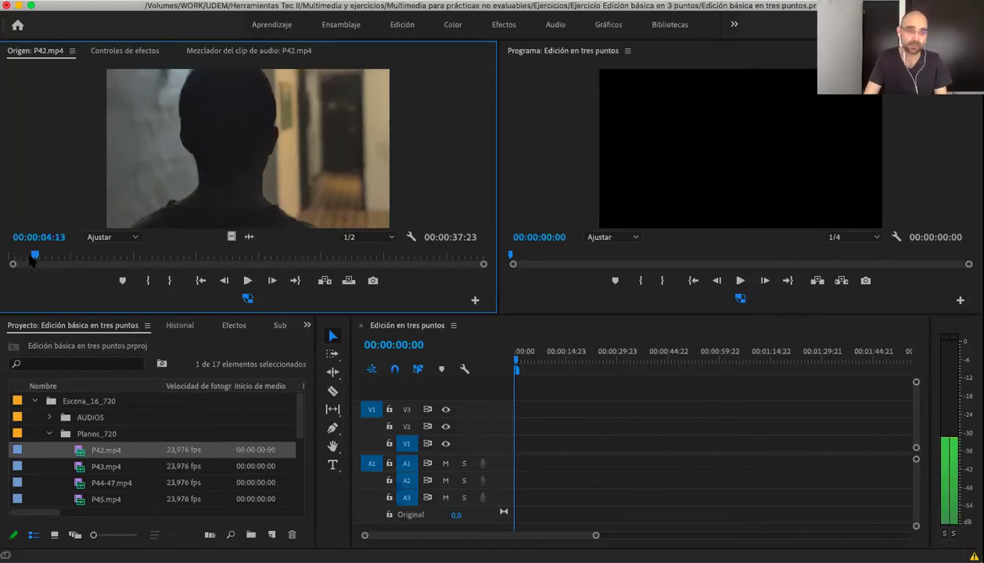
{"action": "left_click_drag", "start_coordinate": [68, 259], "coordinate": [6, 259]}
{"action": "key", "text": "space"}
{"action": "key", "text": "space"}
{"action": "key", "text": "space"}
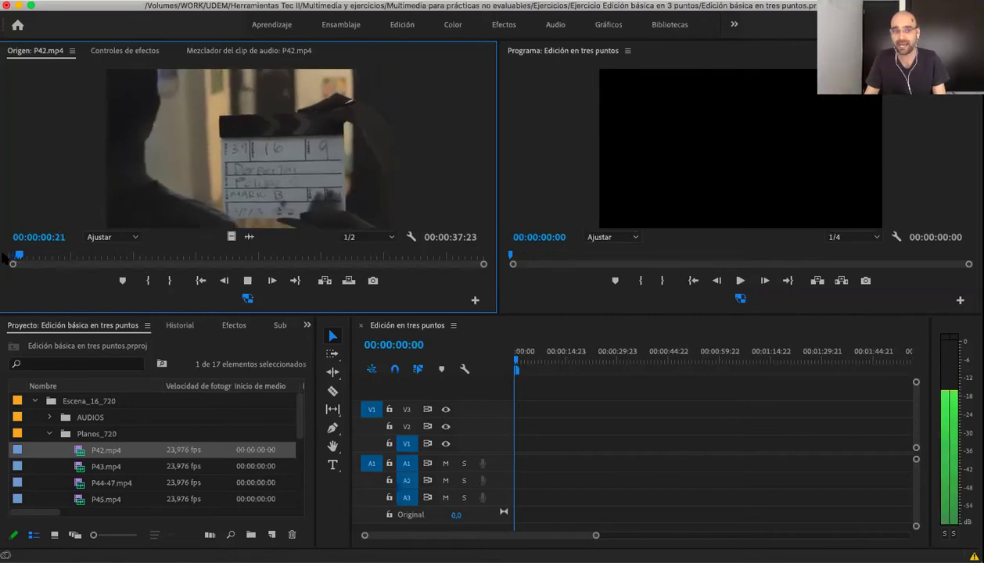
{"action": "key", "text": "space"}
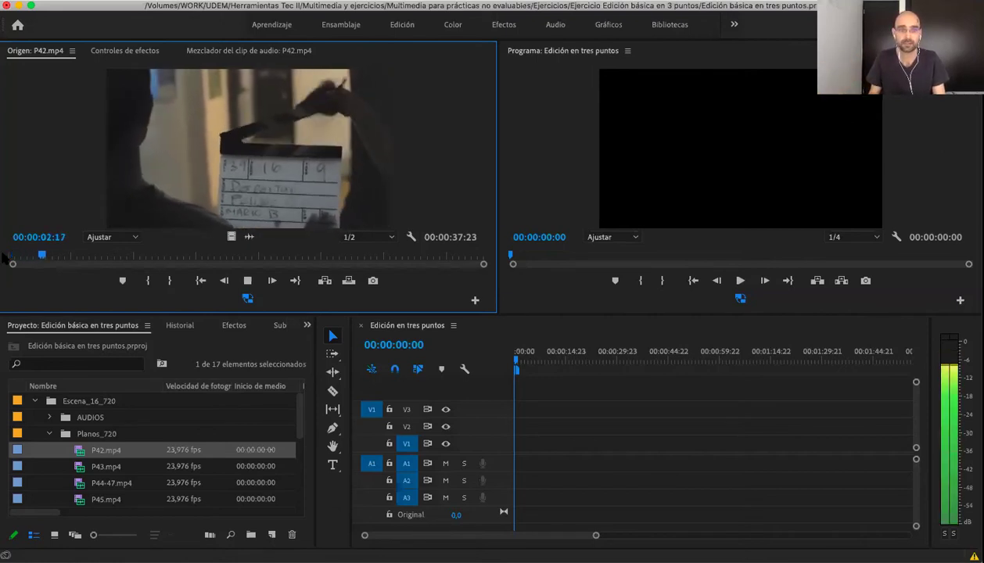
{"action": "key", "text": "j"}
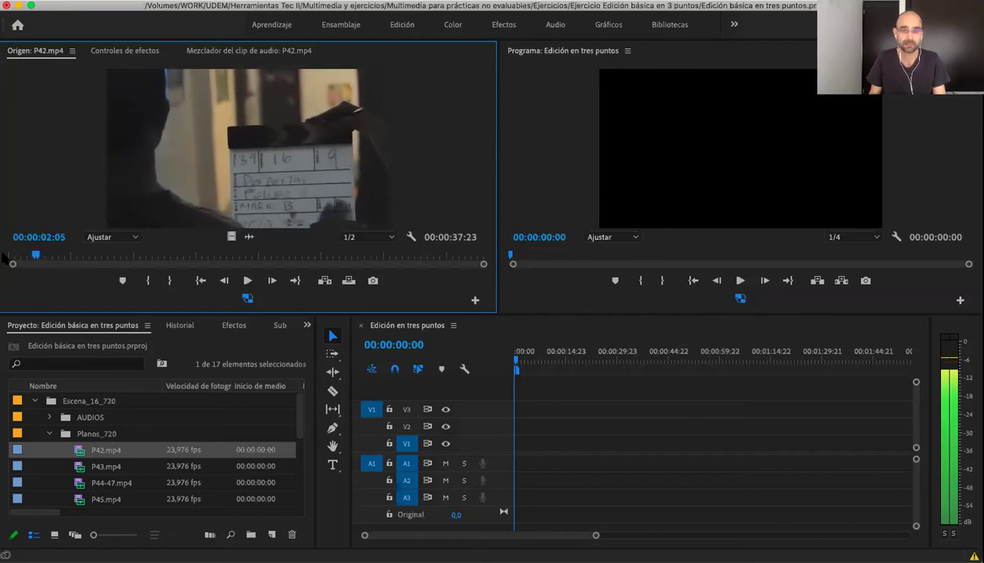
{"action": "key", "text": "k"}
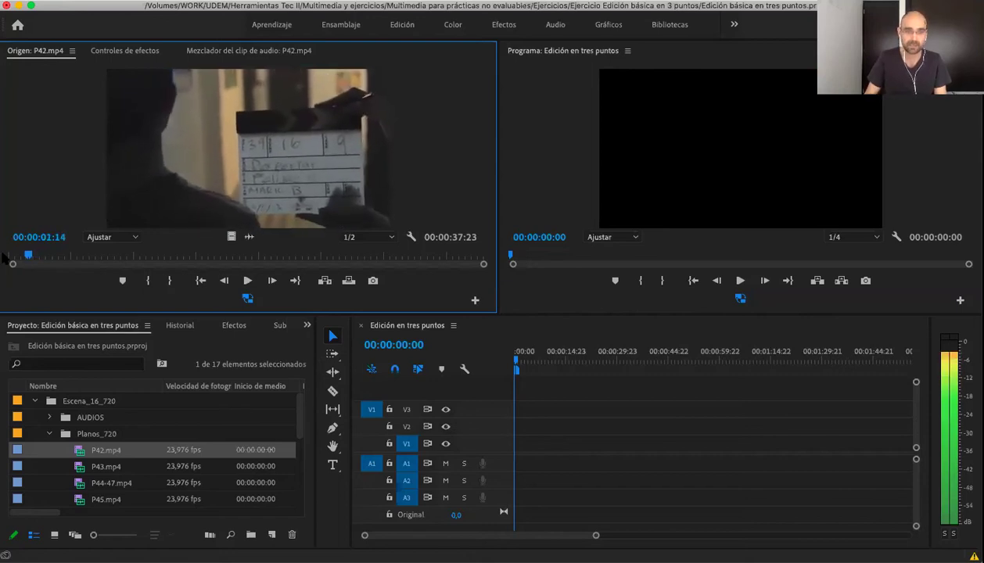
{"action": "key", "text": "i"}
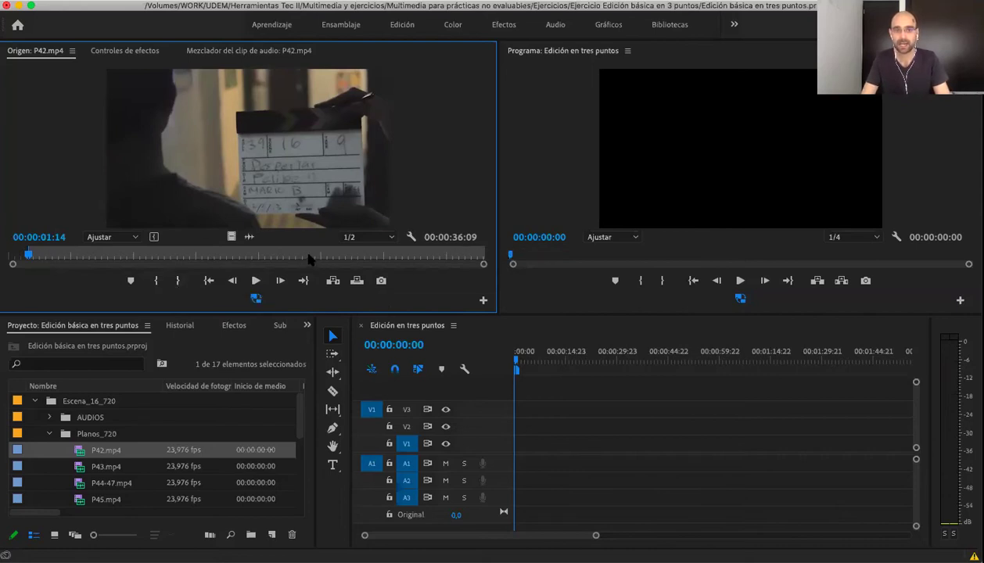
Scrub P42 forward and mark the Out point at 00:00:31:07, leaving 00:00:29:18 marked.
{"action": "left_click", "coordinate": [280, 259]}
{"action": "key", "text": "space"}
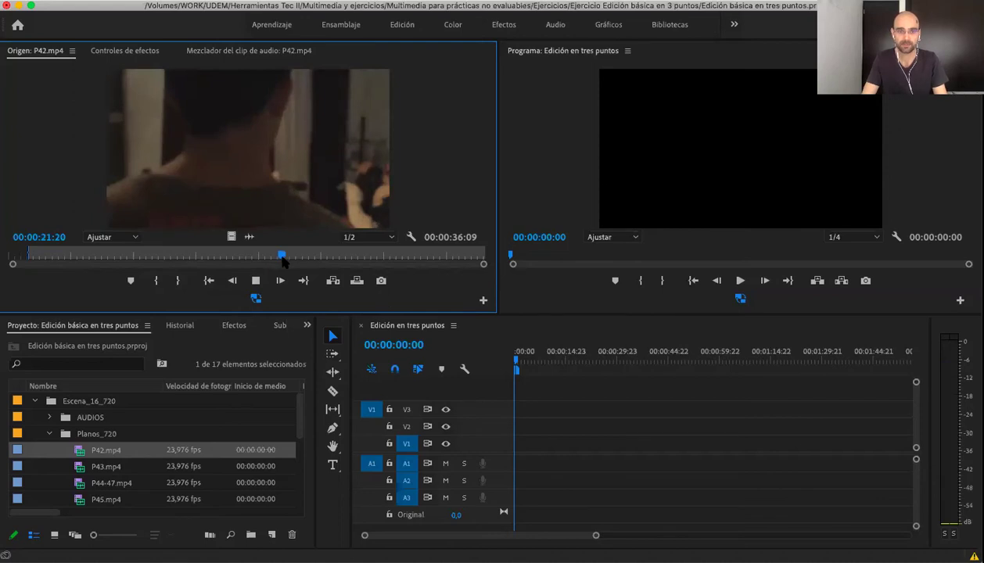
{"action": "left_click_drag", "start_coordinate": [281, 256], "coordinate": [164, 256]}
{"action": "left_click", "coordinate": [166, 256]}
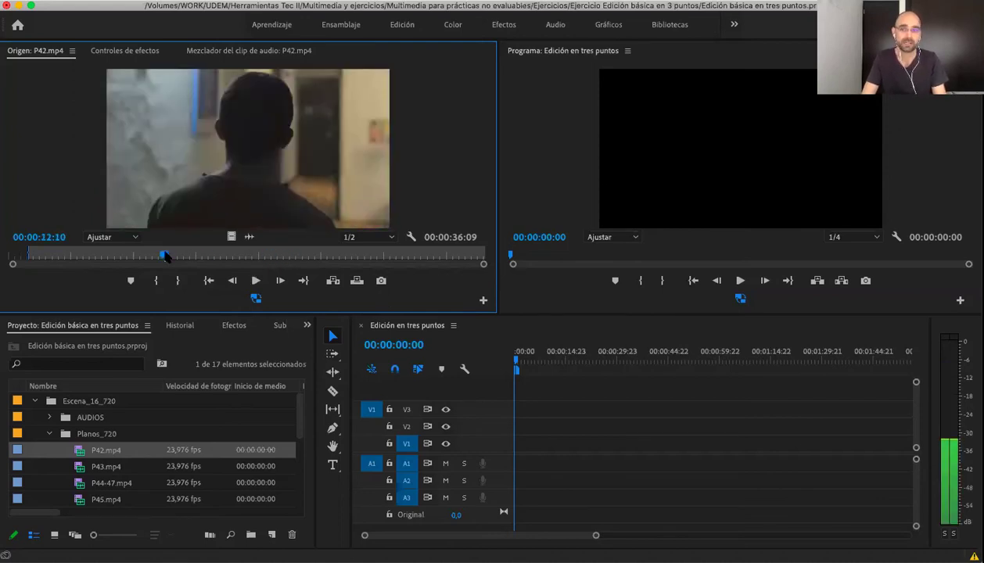
{"action": "mouse_move", "coordinate": [166, 257]}
{"action": "left_mouse_down"}
{"action": "mouse_move", "coordinate": [461, 265]}
{"action": "mouse_move", "coordinate": [364, 266]}
{"action": "left_mouse_up"}
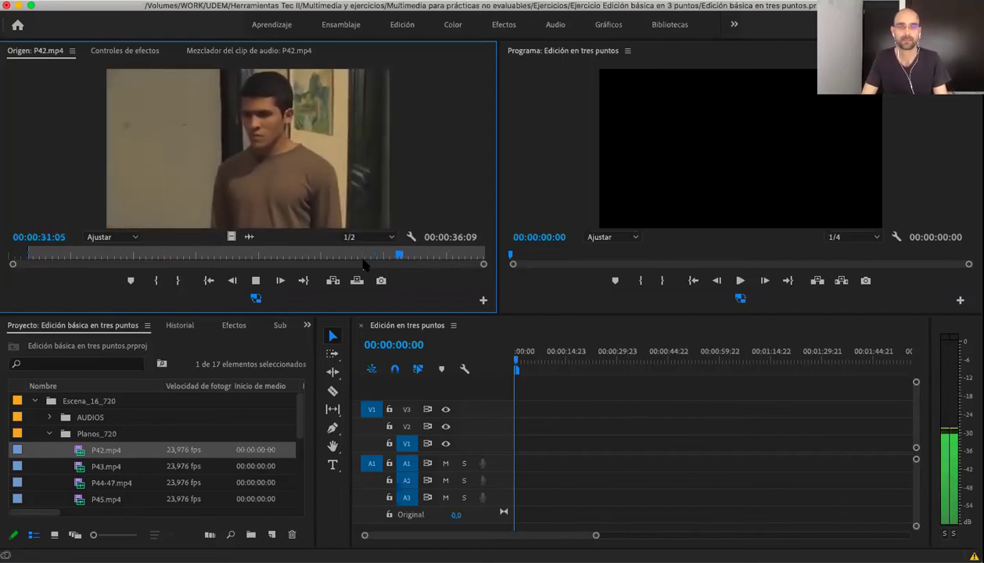
{"action": "key", "text": "space"}
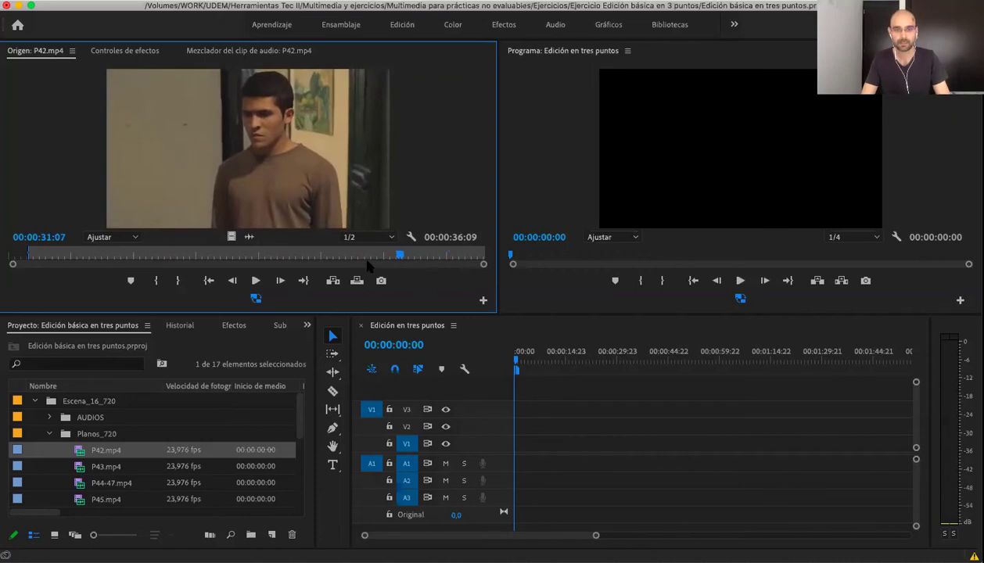
{"action": "key", "text": "o"}
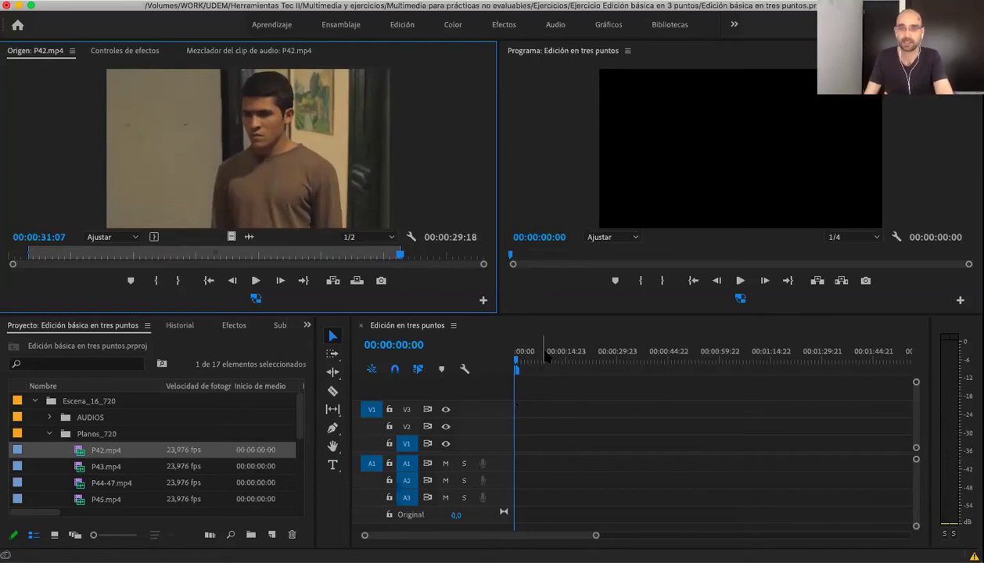
Patch the source video to V1 and turn off targeting on tracks V2, V3, A2 and A3.
{"action": "left_click", "coordinate": [374, 443]}
{"action": "left_click", "coordinate": [407, 426]}
{"action": "left_click", "coordinate": [406, 409]}
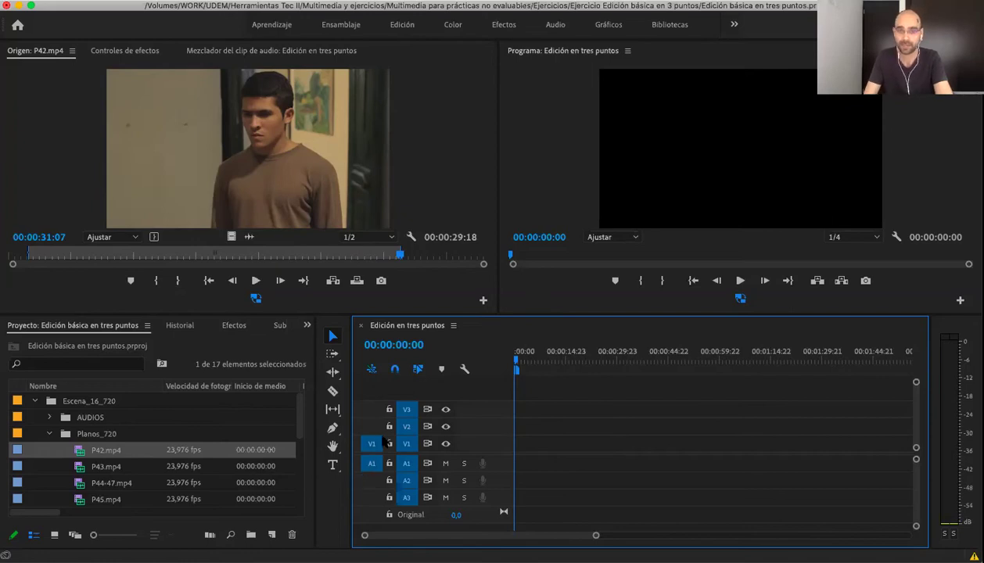
{"action": "left_click", "coordinate": [406, 426]}
{"action": "left_click", "coordinate": [407, 409]}
{"action": "left_click", "coordinate": [407, 480]}
{"action": "left_click", "coordinate": [407, 498]}
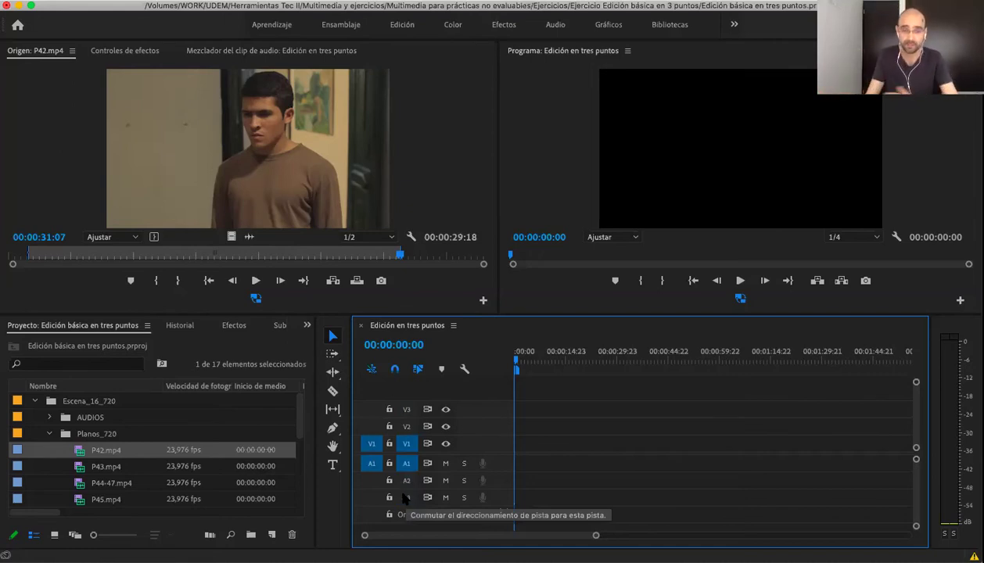
Keep the source video patched to V1 and route the source audio to track A3.
{"action": "left_click", "coordinate": [370, 429]}
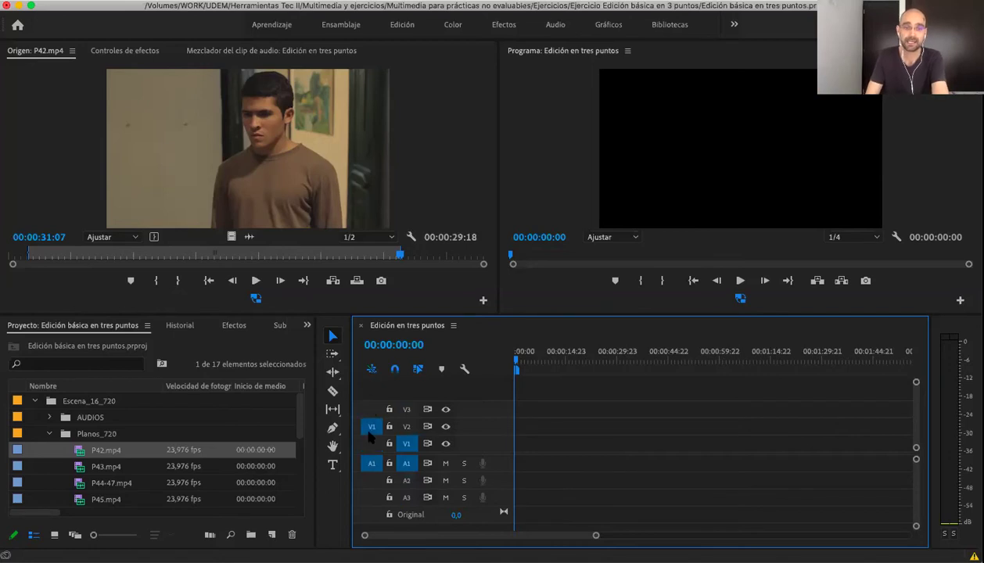
{"action": "left_click", "coordinate": [371, 443]}
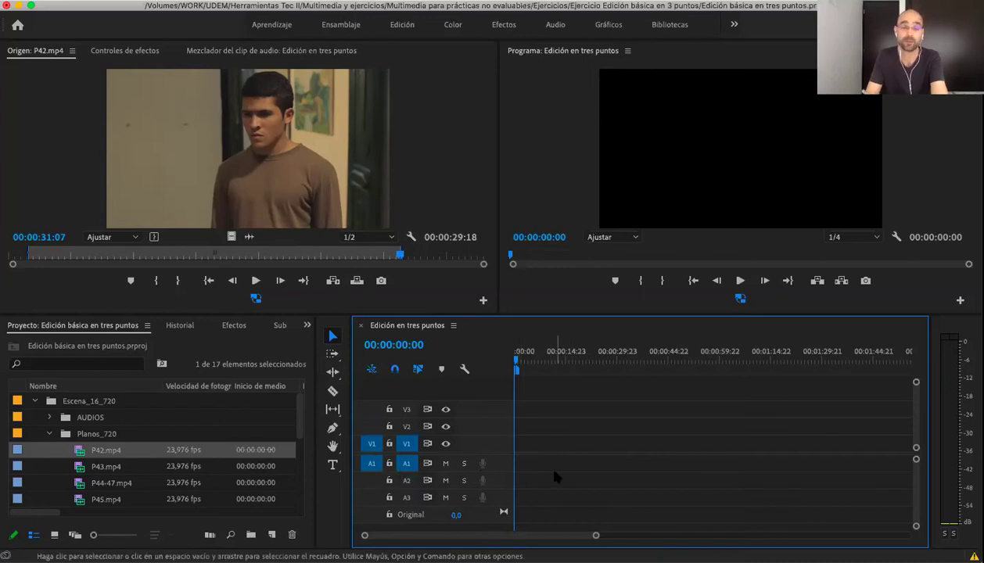
{"action": "left_click", "coordinate": [407, 498]}
{"action": "left_click", "coordinate": [406, 464]}
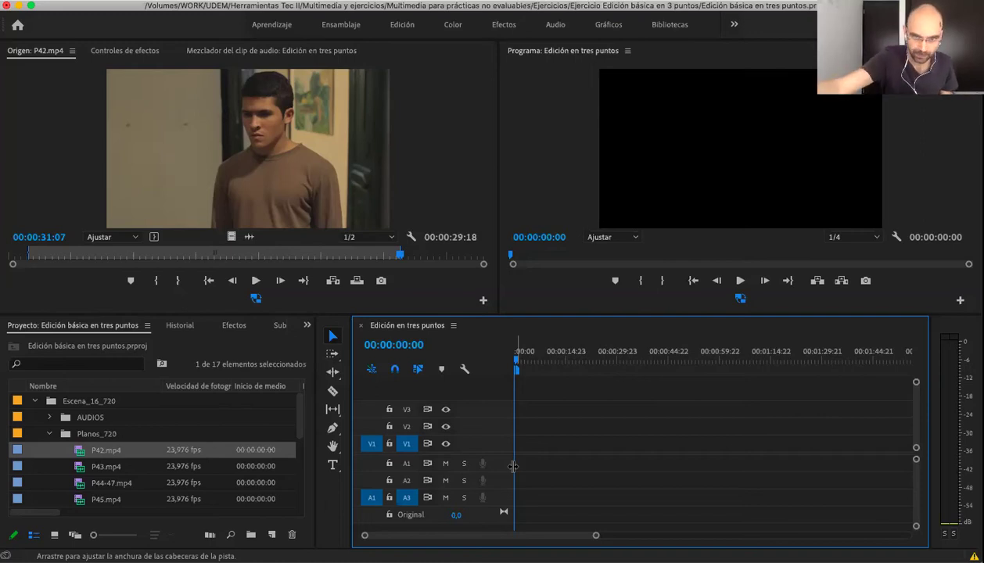
{"action": "left_click", "coordinate": [285, 183]}
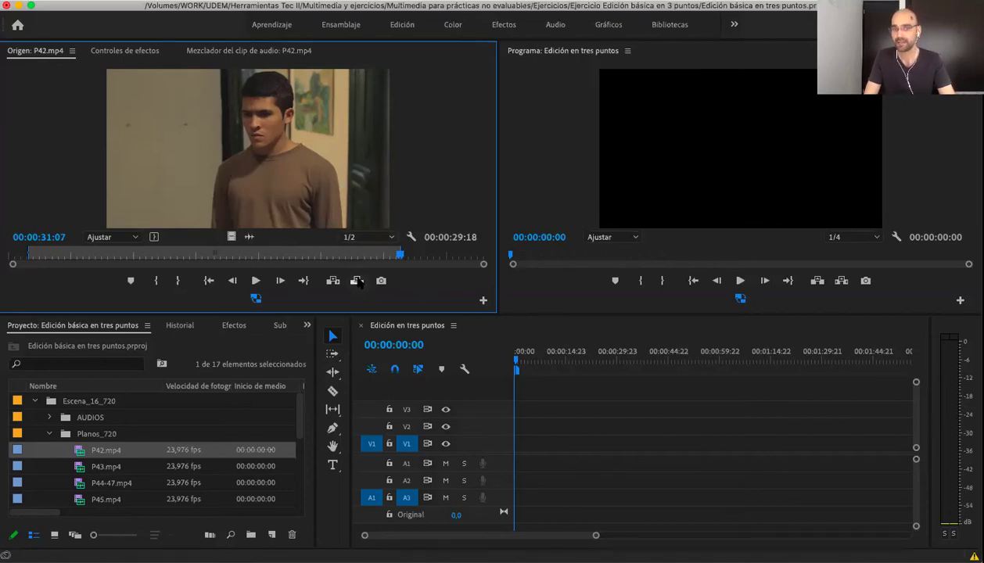
Overwrite P42's 00:00:29:18 range onto V1 and A3 at 00:00, checking it with undo and redo.
{"action": "mouse_move", "coordinate": [462, 316]}
{"action": "left_mouse_down"}
{"action": "mouse_move", "coordinate": [522, 450]}
{"action": "mouse_move", "coordinate": [295, 200]}
{"action": "left_mouse_up"}
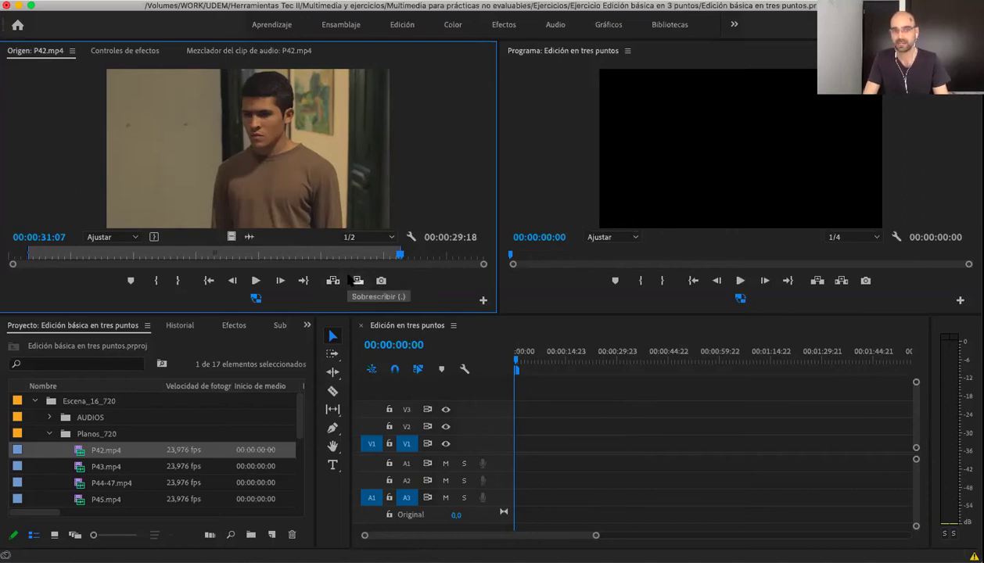
{"action": "left_click", "coordinate": [470, 366]}
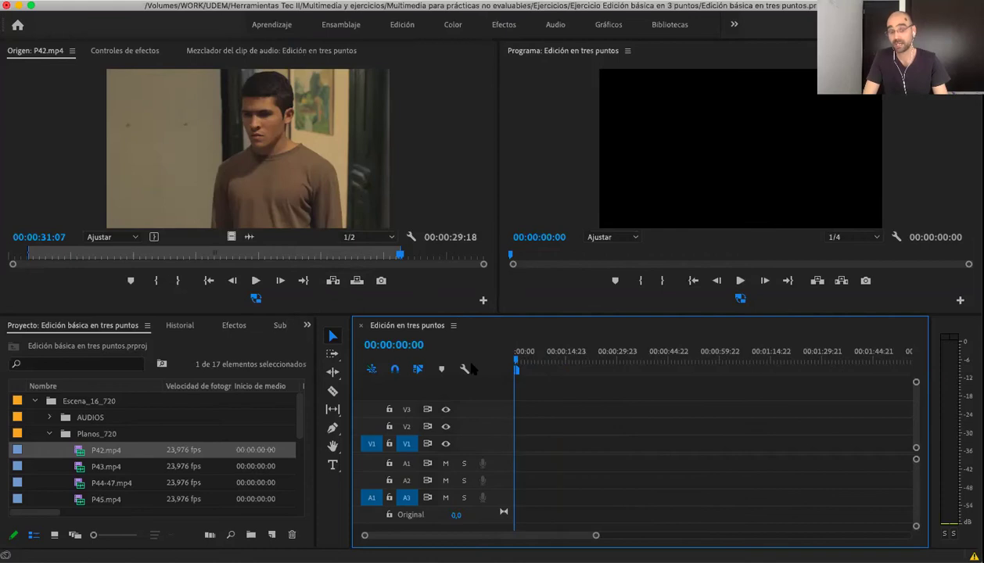
{"action": "key", "text": "period"}
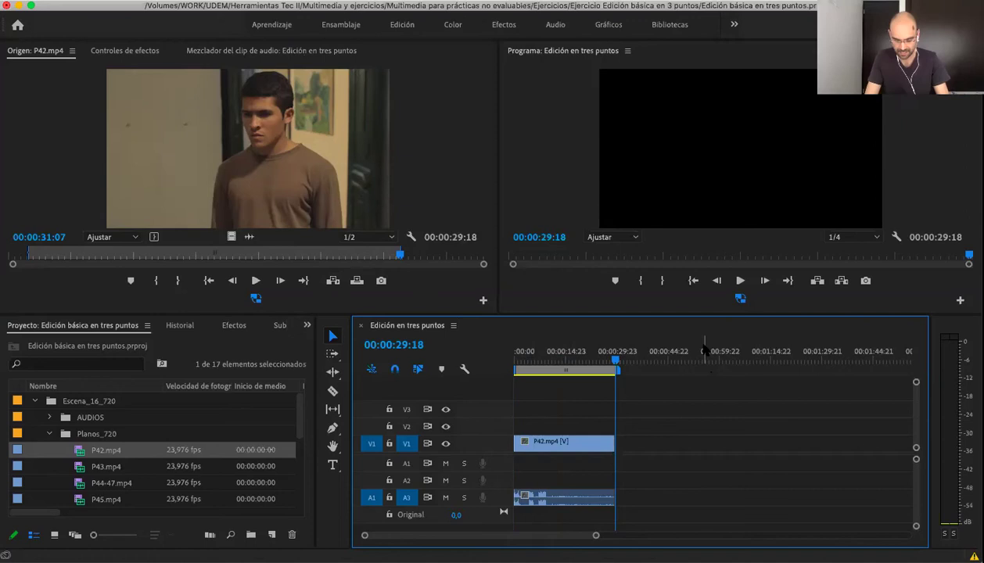
{"action": "key", "text": "super+z"}
{"action": "key", "text": "."}
{"action": "key", "text": "super+z"}
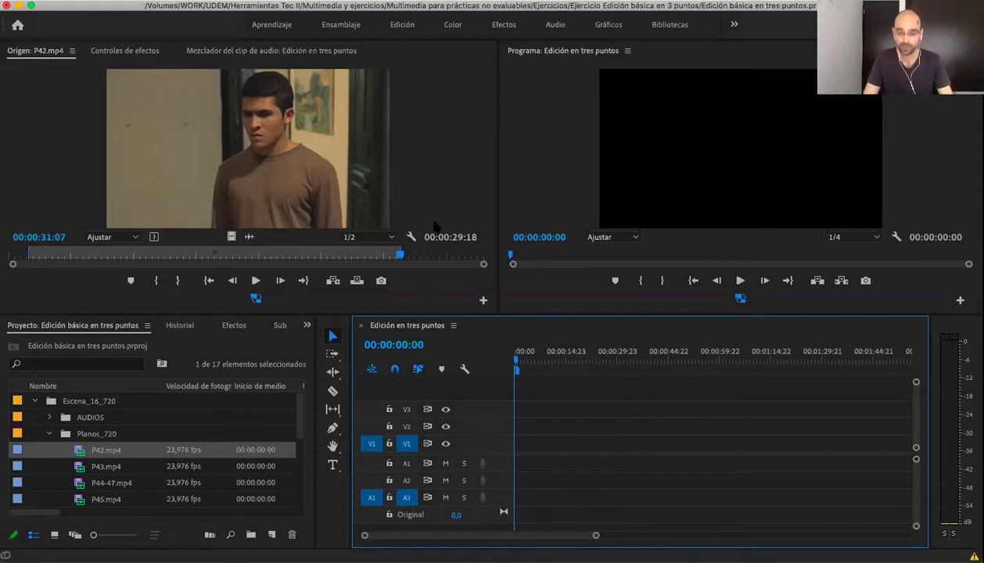
{"action": "key", "text": "period"}
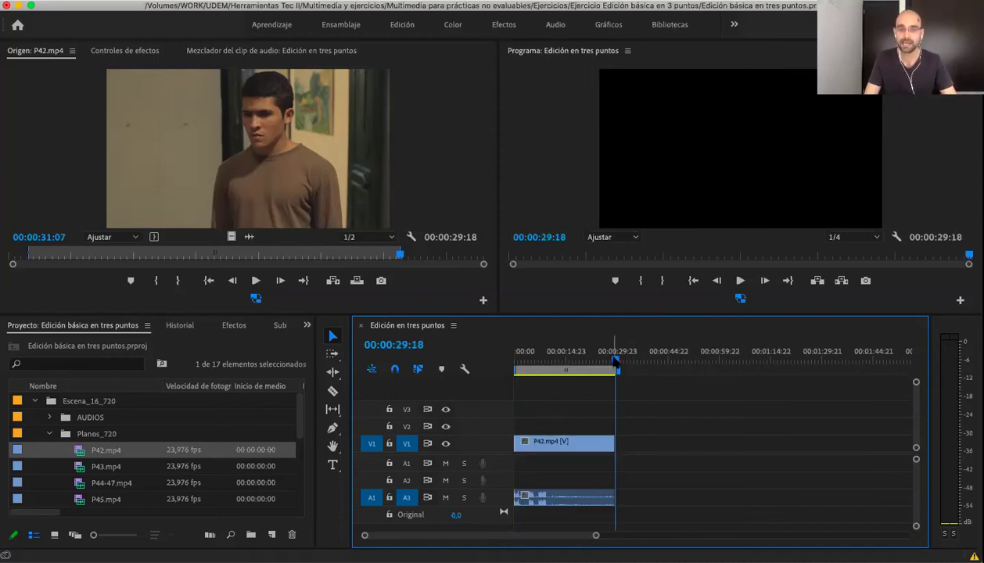
Load P43.mp4 and mark In at 00:00:00:06 and Out at 00:01:27:09.
{"action": "scroll", "coordinate": [153, 458], "scroll_direction": "down", "scroll_amount": 3}
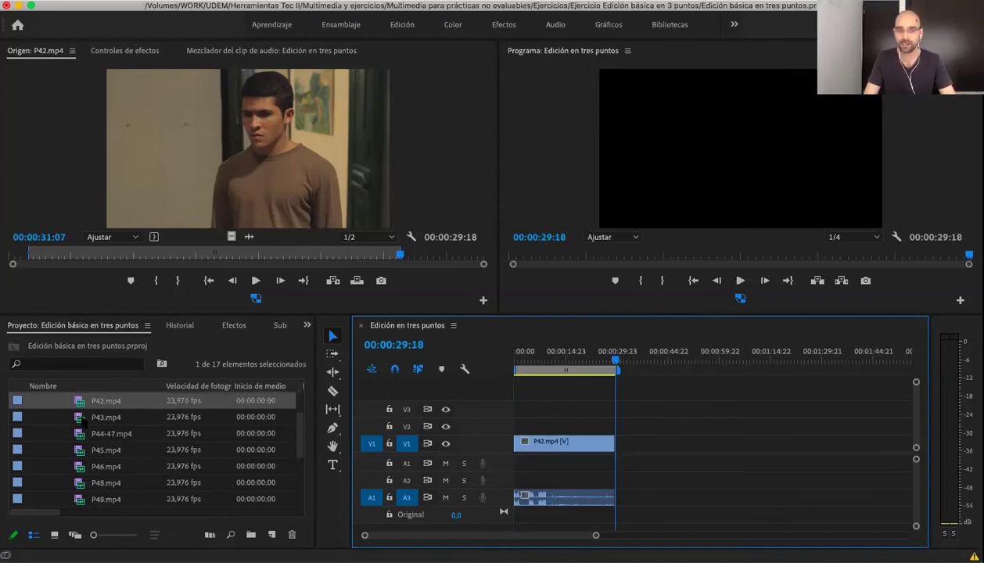
{"action": "double_click", "coordinate": [105, 417]}
{"action": "mouse_move", "coordinate": [14, 255]}
{"action": "left_mouse_down"}
{"action": "mouse_move", "coordinate": [51, 261]}
{"action": "mouse_move", "coordinate": [12, 261]}
{"action": "left_mouse_up"}
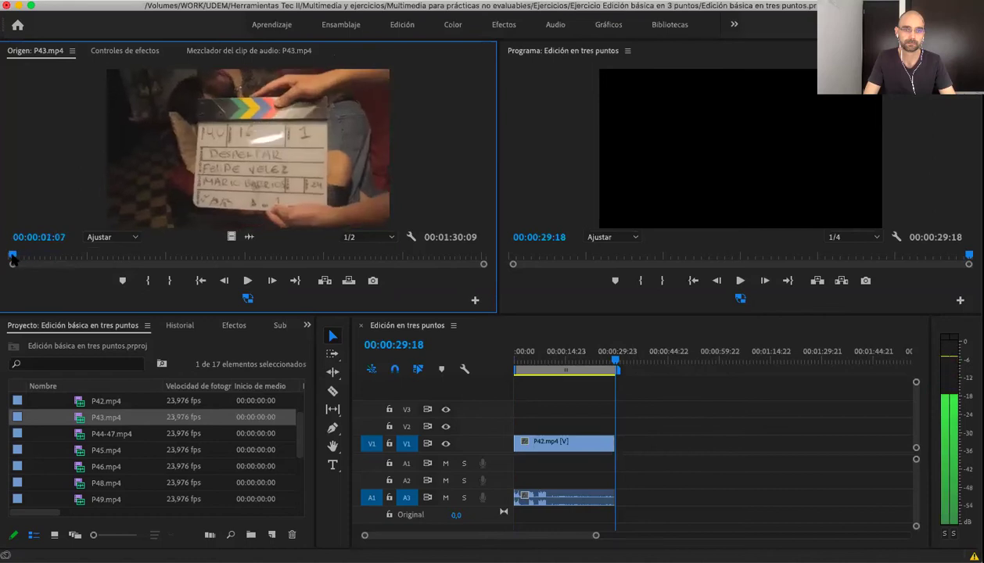
{"action": "left_click_drag", "start_coordinate": [13, 260], "coordinate": [11, 261]}
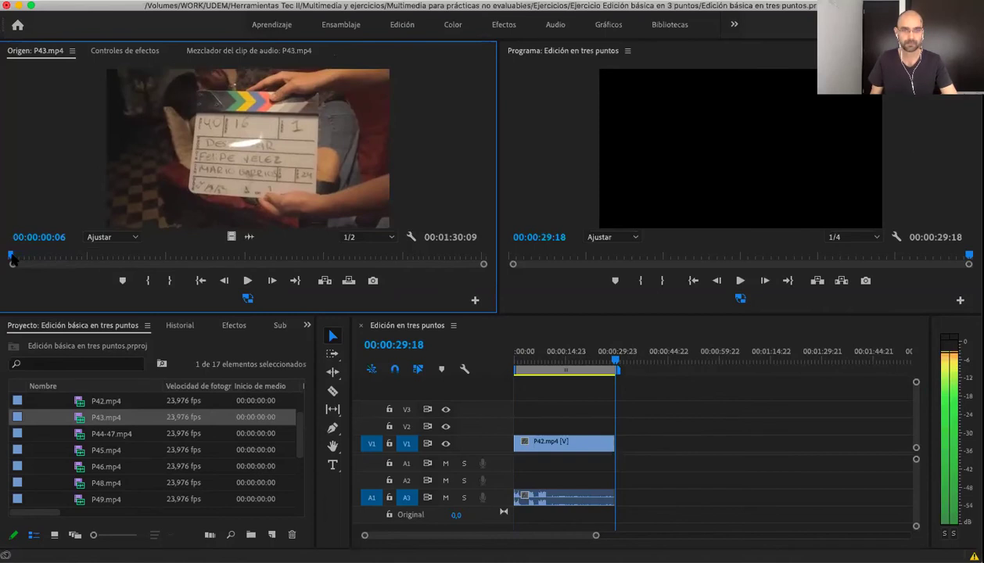
{"action": "key", "text": "i"}
{"action": "left_click_drag", "start_coordinate": [13, 261], "coordinate": [61, 259]}
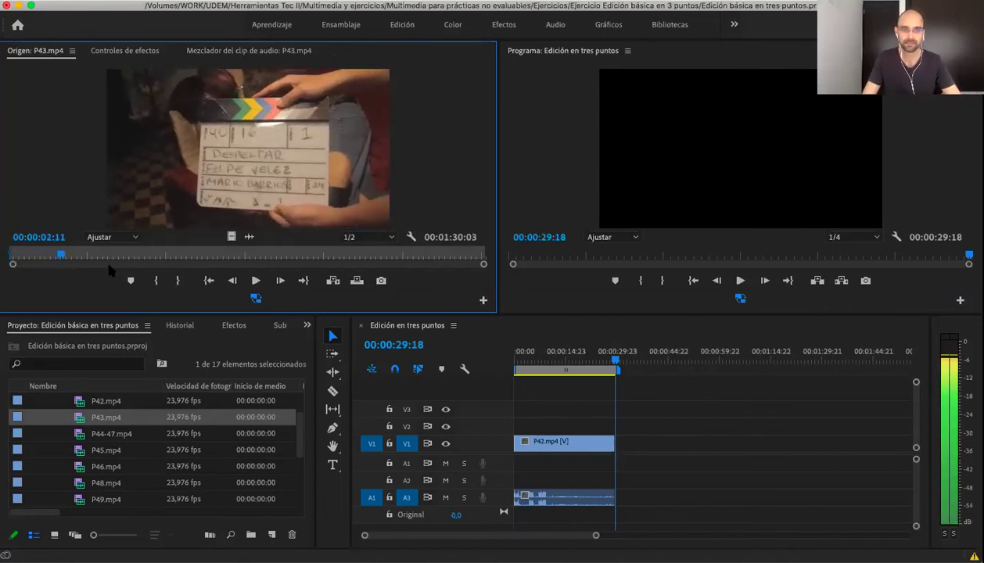
{"action": "left_click_drag", "start_coordinate": [323, 275], "coordinate": [471, 268]}
{"action": "key", "text": "o"}
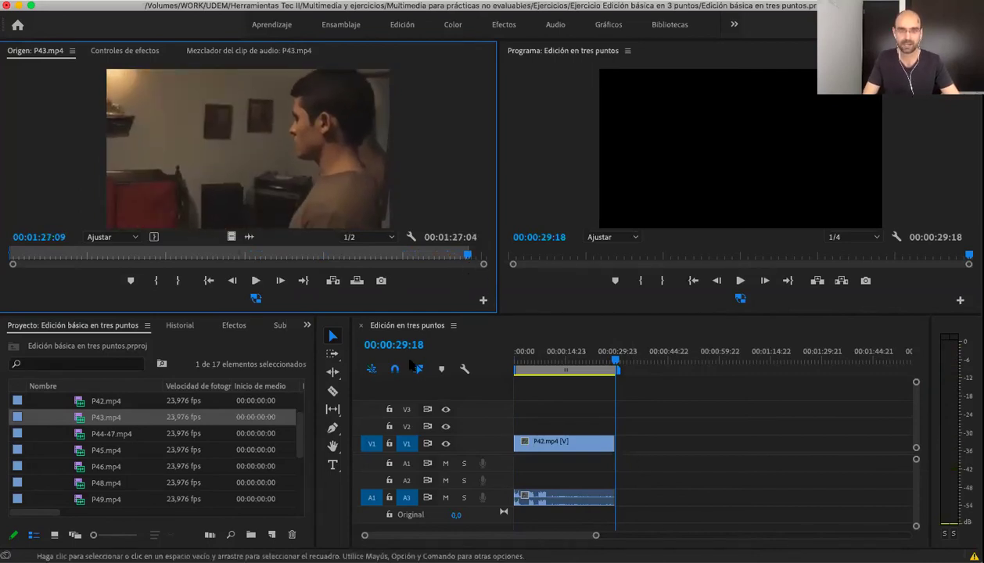
Overwrite P43 after P42 so the sequence ends at 00:01:56:22, then select P44-47.mp4.
{"action": "left_click", "coordinate": [333, 280]}
{"action": "left_click", "coordinate": [708, 538]}
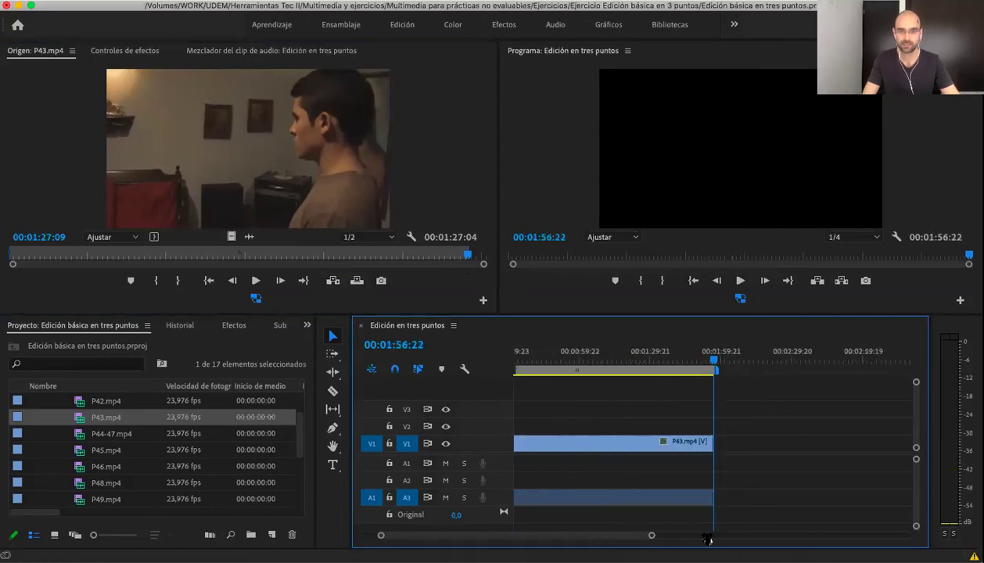
{"action": "key", "text": "minus"}
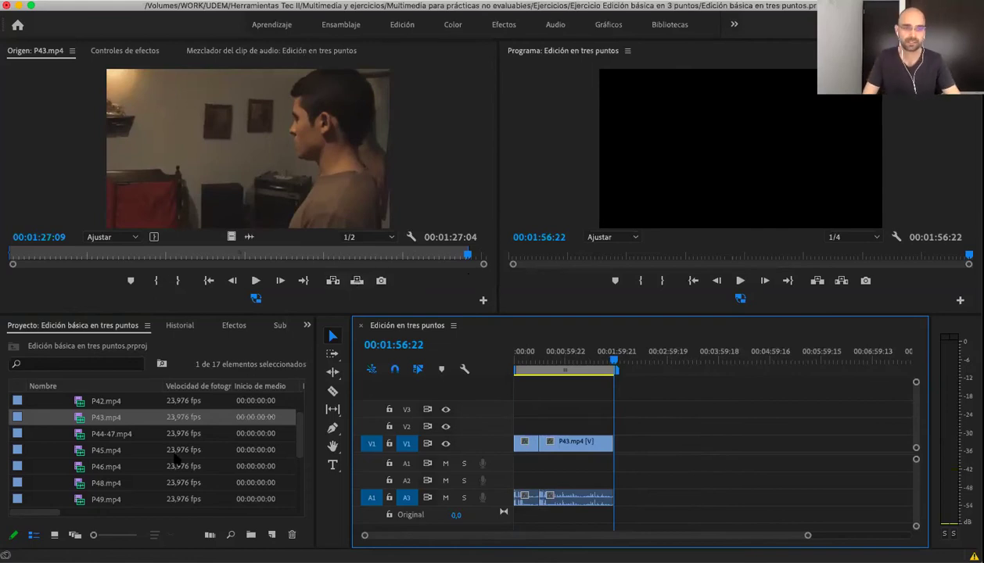
{"action": "left_click", "coordinate": [82, 436]}
Load P44-47.mp4, mark its Out at 27:13, and overwrite the 24:22 range after P43.
{"action": "double_click", "coordinate": [81, 434]}
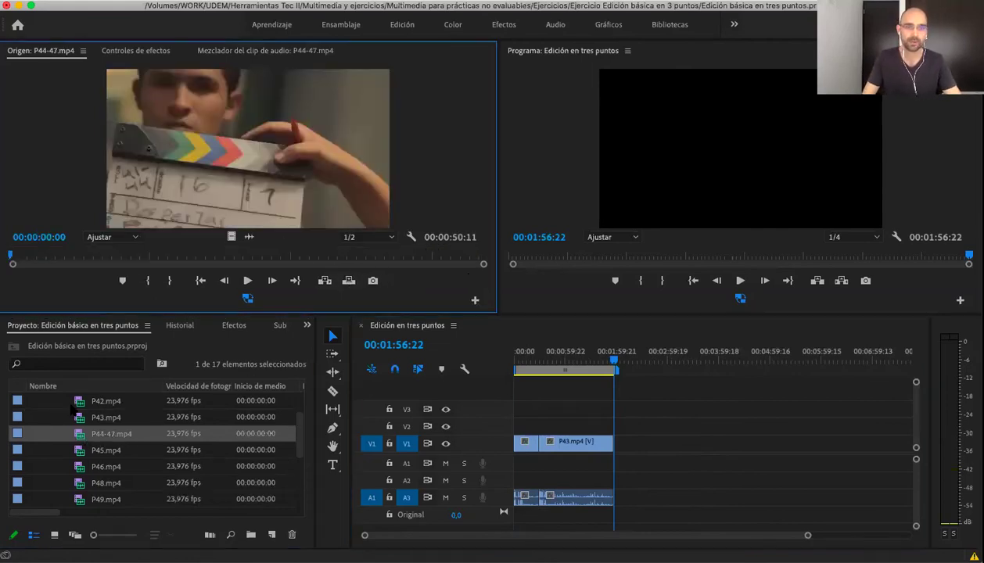
{"action": "mouse_move", "coordinate": [29, 256]}
{"action": "left_mouse_down"}
{"action": "mouse_move", "coordinate": [80, 258]}
{"action": "mouse_move", "coordinate": [35, 260]}
{"action": "left_mouse_up"}
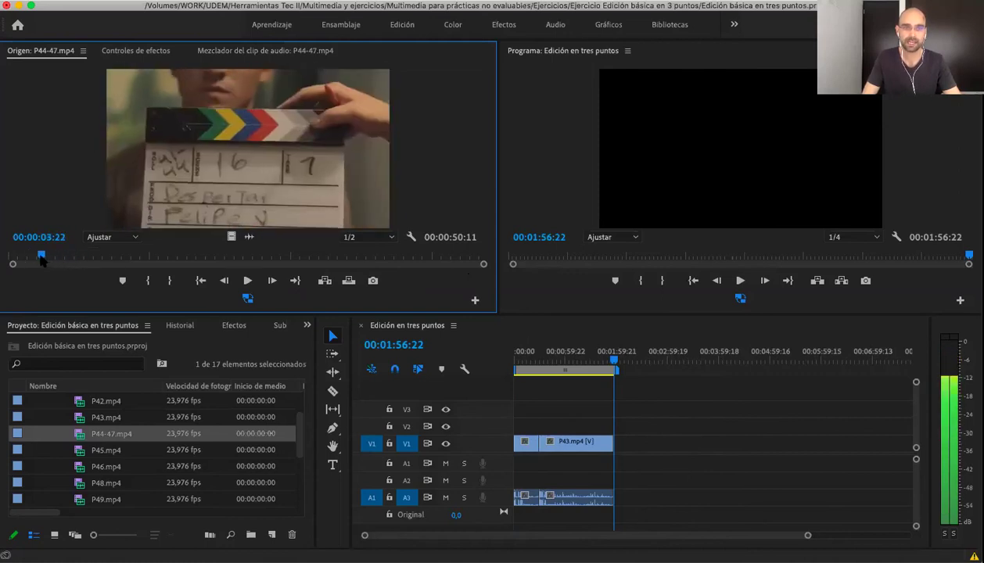
{"action": "key", "text": "space"}
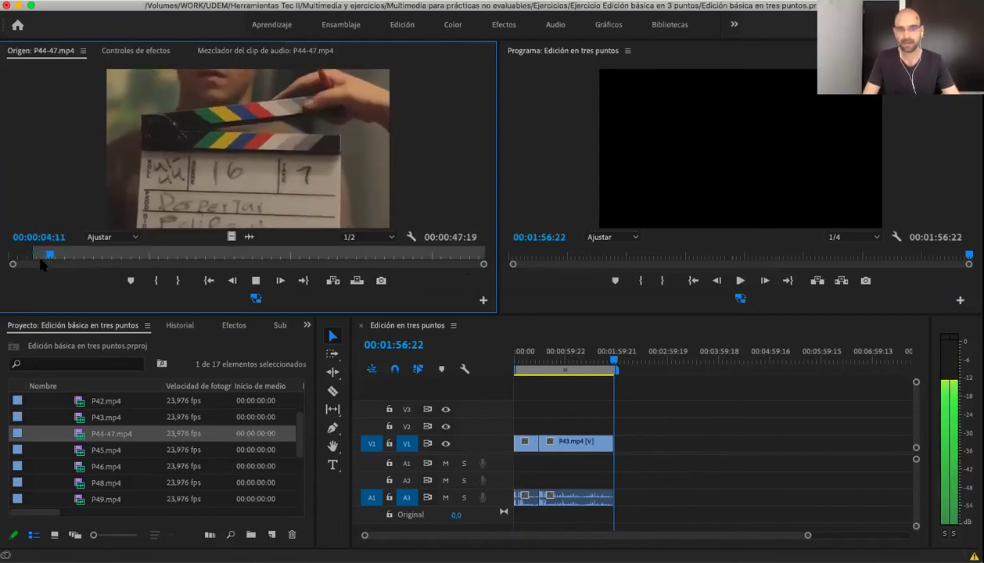
{"action": "mouse_move", "coordinate": [67, 258]}
{"action": "left_mouse_down"}
{"action": "mouse_move", "coordinate": [319, 258]}
{"action": "mouse_move", "coordinate": [270, 258]}
{"action": "left_mouse_up"}
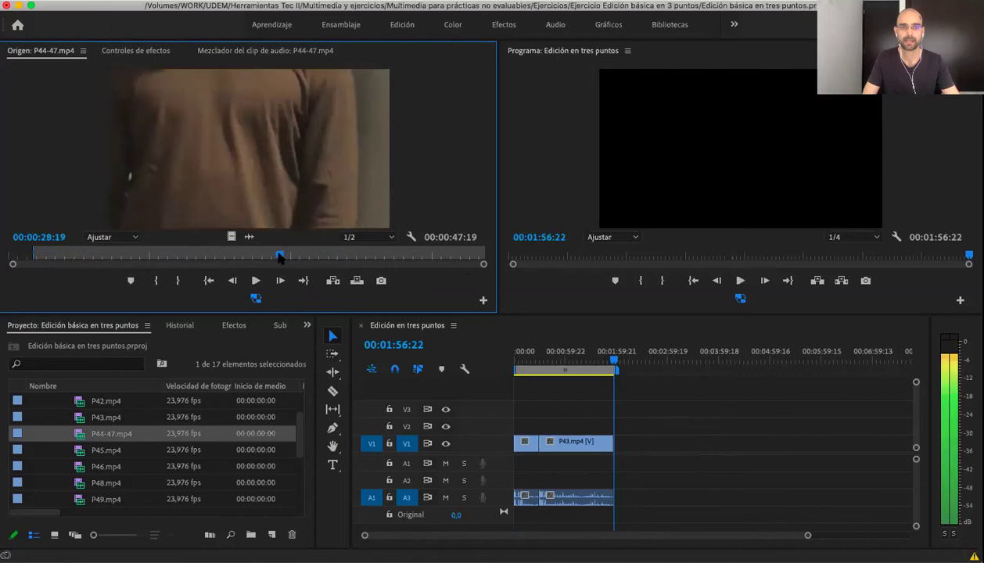
{"action": "key", "text": "o"}
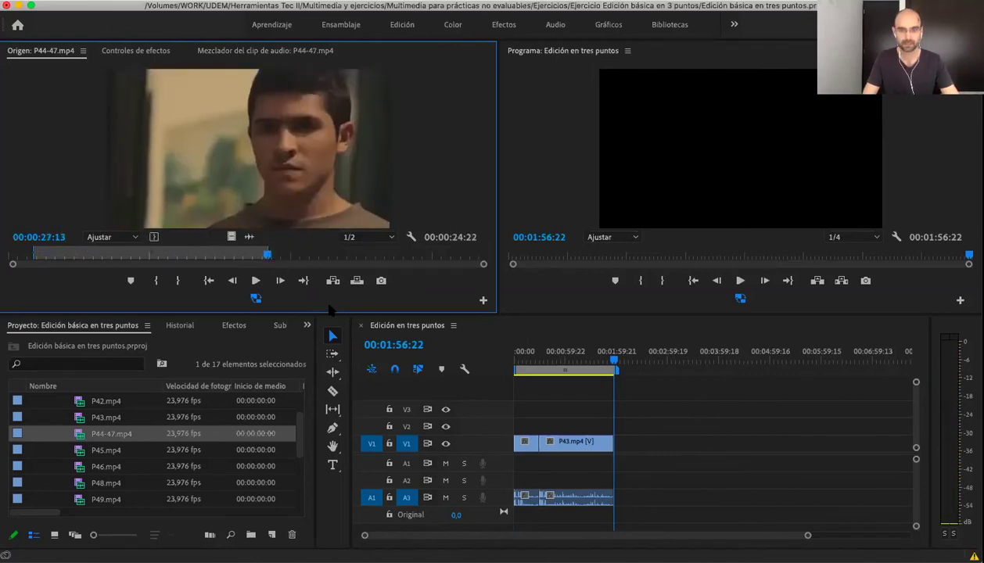
{"action": "key", "text": "."}
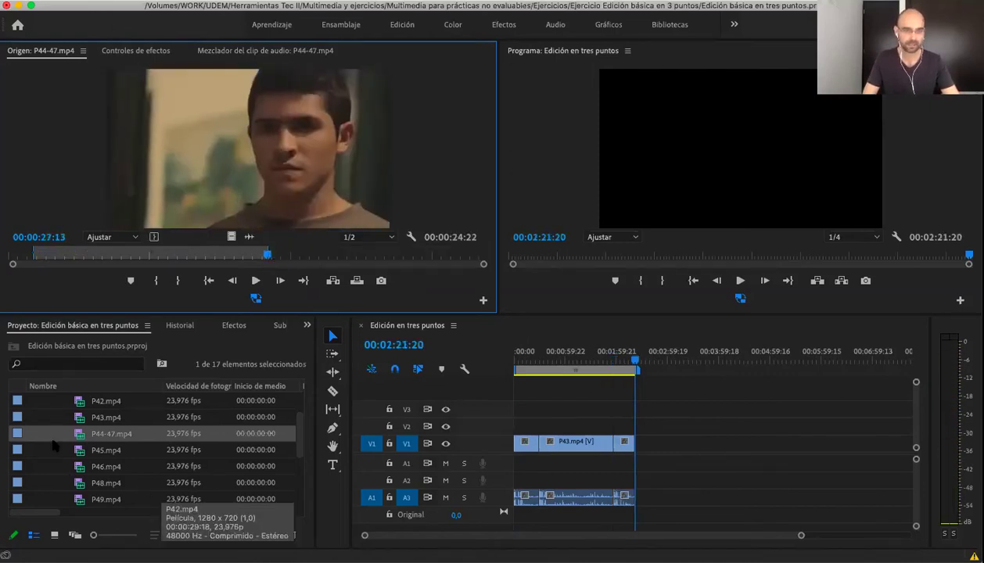
Load and review P45.mp4 to about 23 seconds, then add its marked range at the sequence end.
{"action": "double_click", "coordinate": [77, 448]}
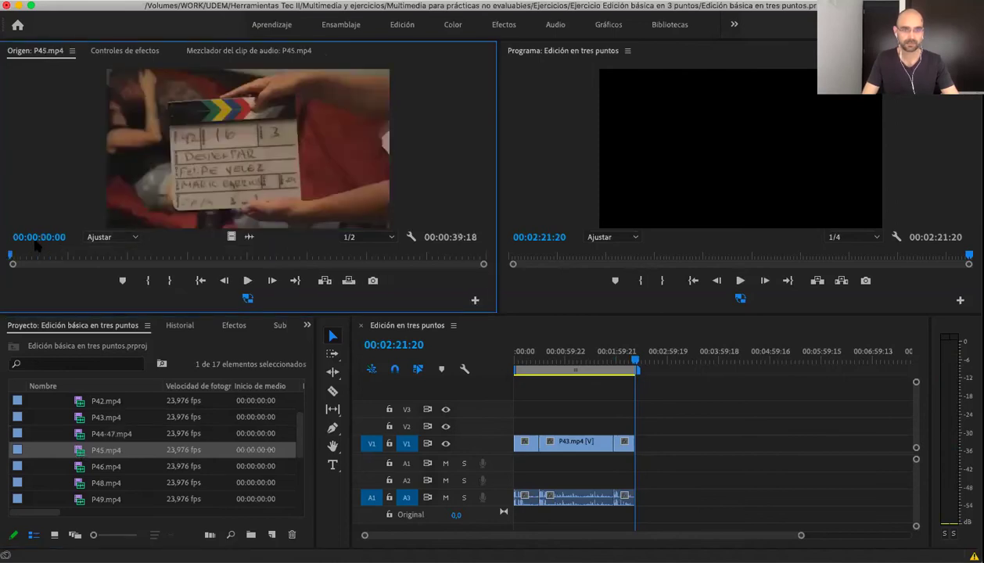
{"action": "key", "text": "space"}
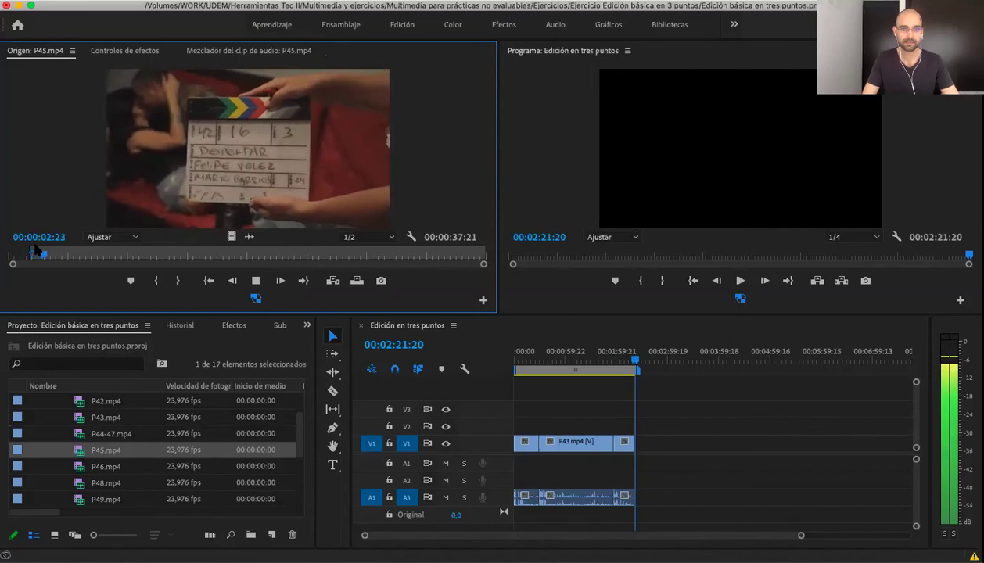
{"action": "left_click", "coordinate": [68, 255]}
{"action": "left_click_drag", "start_coordinate": [68, 256], "coordinate": [485, 266]}
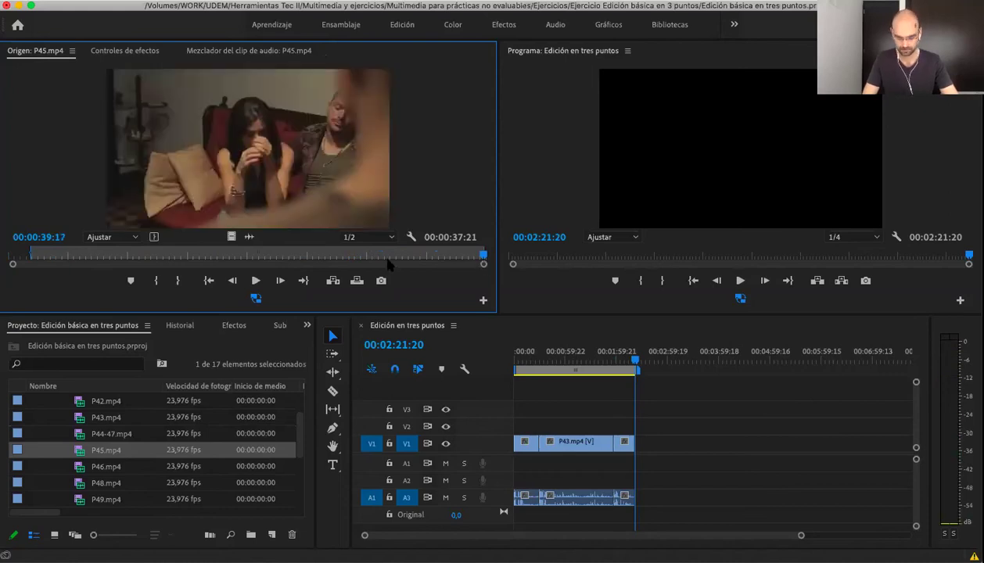
{"action": "left_click", "coordinate": [356, 280]}
Load P46.mp4 and mark its In point at 04:19, past the clapperboard.
{"action": "double_click", "coordinate": [76, 463]}
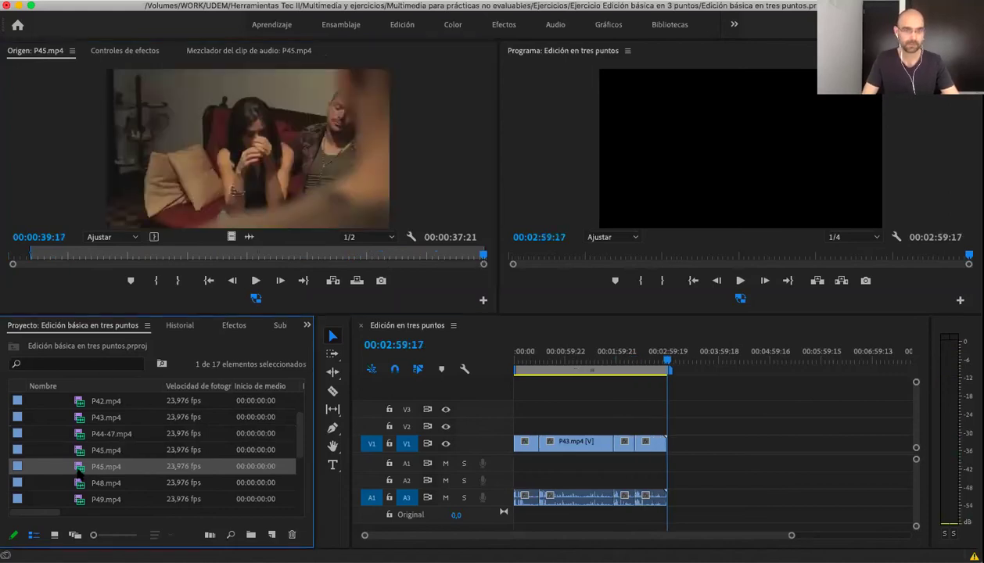
{"action": "left_click_drag", "start_coordinate": [11, 255], "coordinate": [64, 255]}
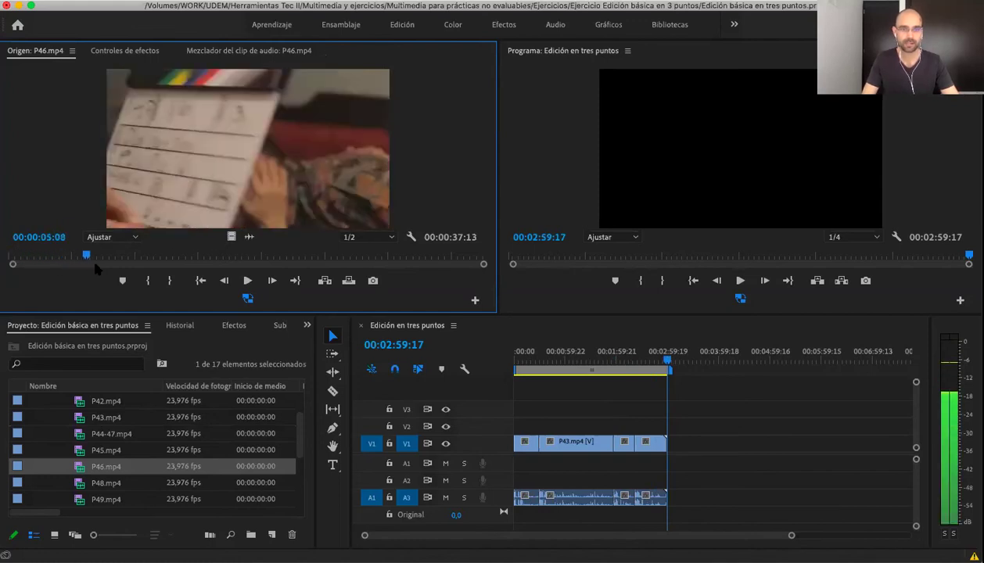
{"action": "left_click_drag", "start_coordinate": [81, 264], "coordinate": [71, 267]}
{"action": "key", "text": "space"}
{"action": "key", "text": "i"}
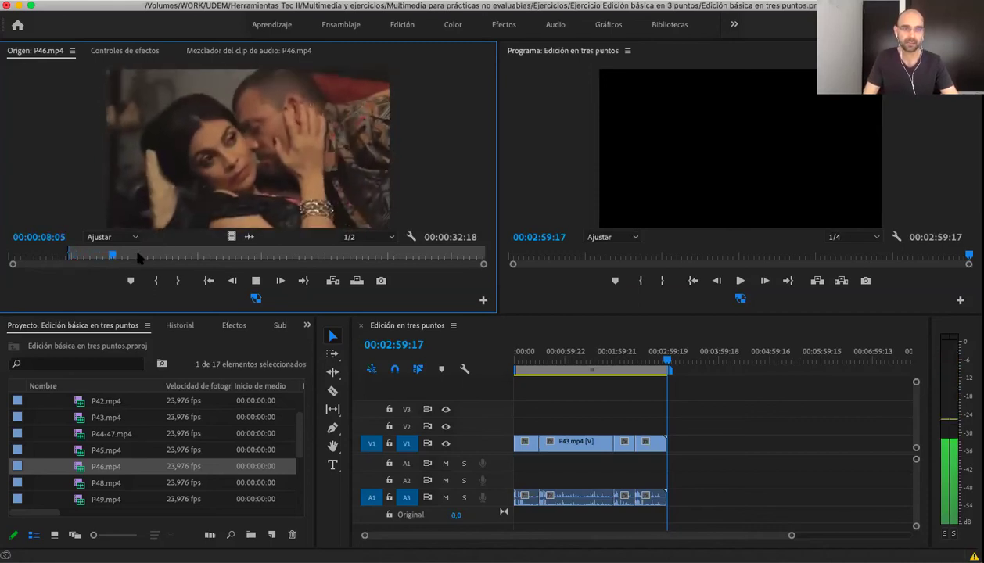
Mark P46's Out at 18:15 and overwrite the 13:21 range onto the sequence end.
{"action": "key", "text": "space"}
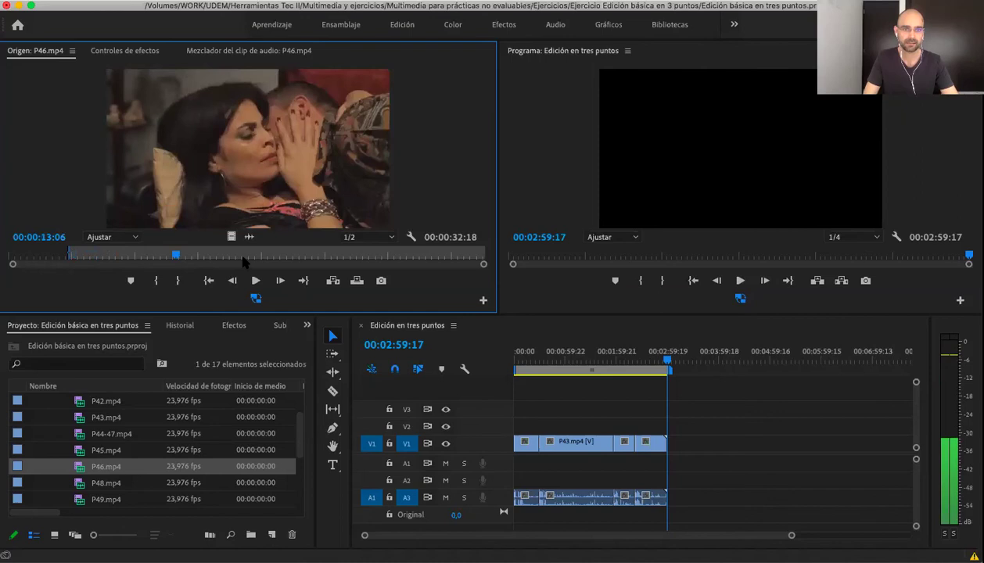
{"action": "left_click", "coordinate": [224, 262]}
{"action": "left_click", "coordinate": [229, 262]}
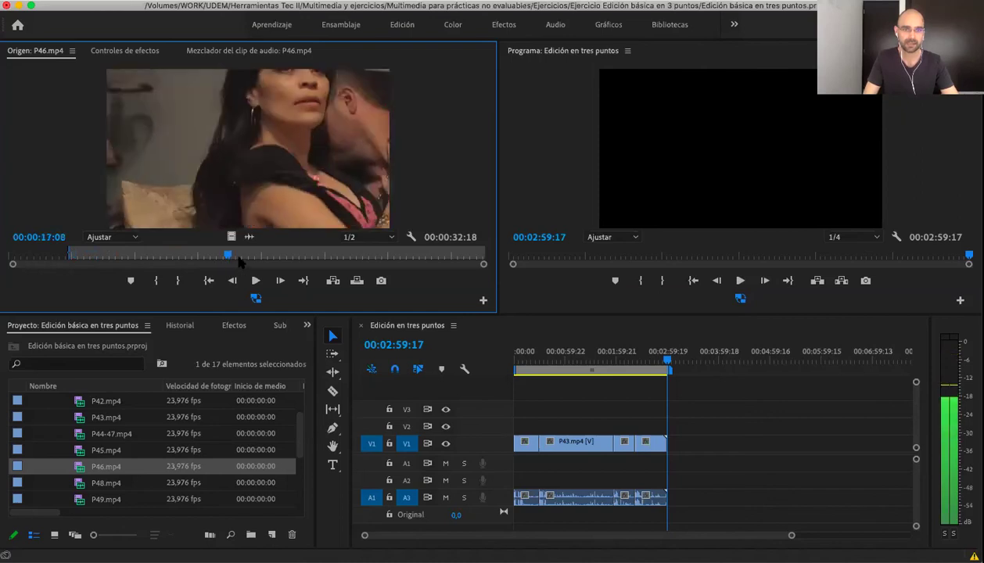
{"action": "left_click", "coordinate": [223, 260]}
{"action": "left_click", "coordinate": [242, 261]}
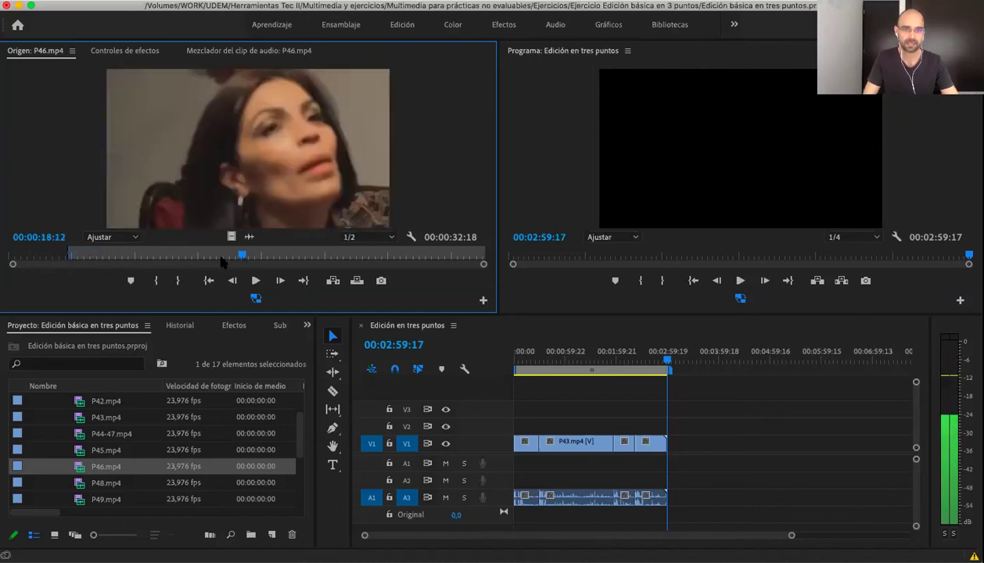
{"action": "left_click", "coordinate": [223, 260]}
{"action": "left_click", "coordinate": [223, 260]}
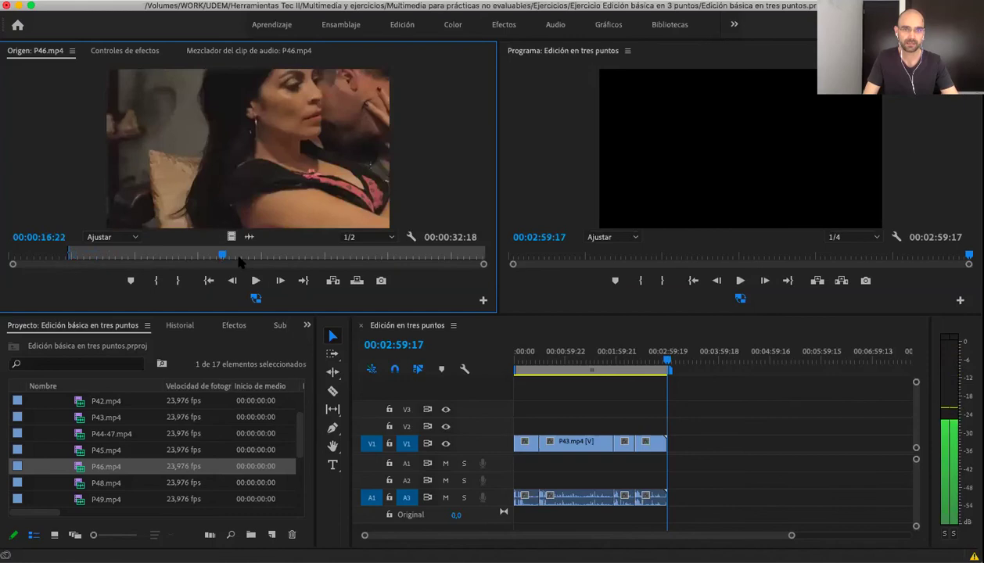
{"action": "left_click", "coordinate": [239, 259]}
{"action": "left_click", "coordinate": [244, 260]}
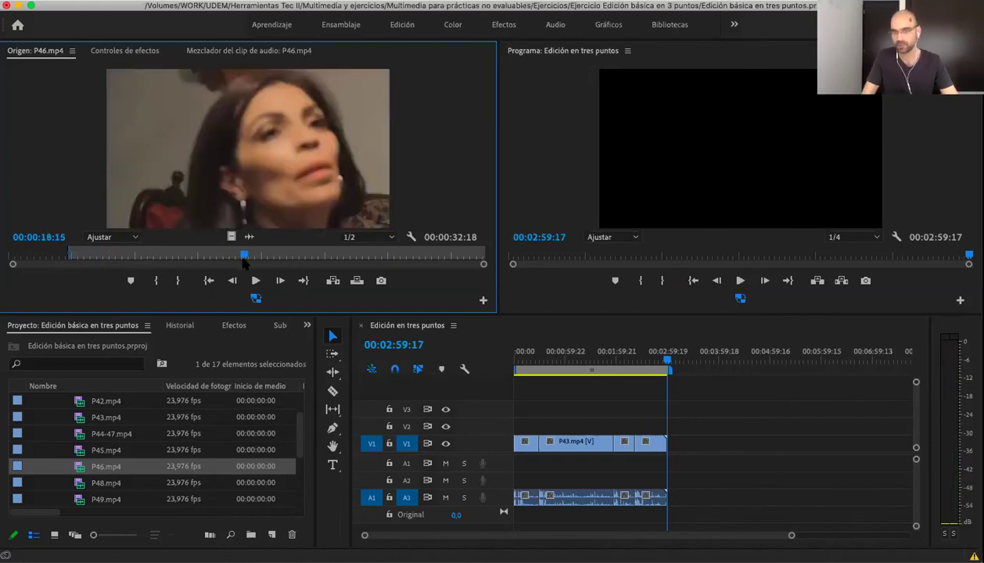
{"action": "key", "text": "o"}
{"action": "key", "text": "period"}
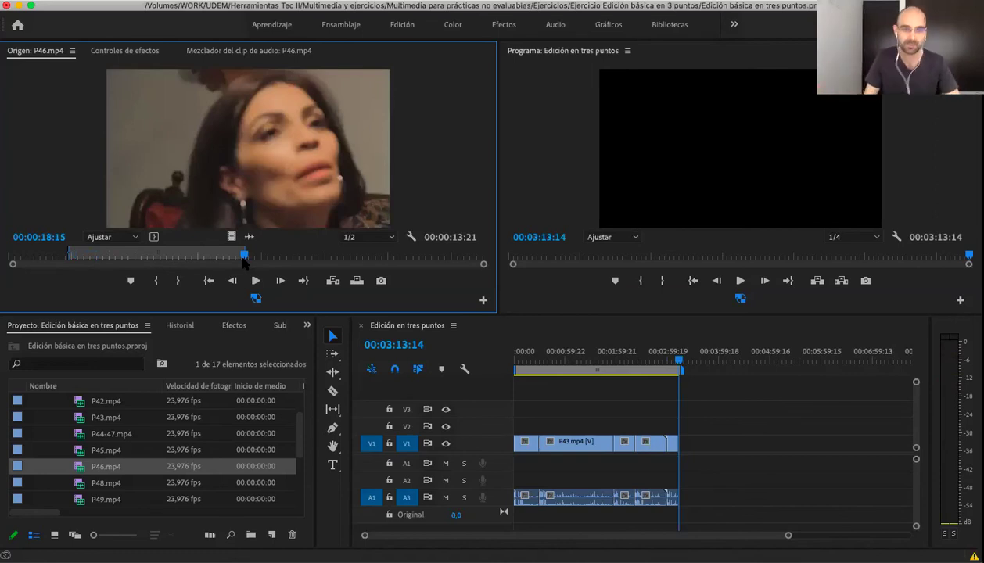
{"action": "scroll", "coordinate": [110, 435], "scroll_direction": "down", "scroll_amount": 3}
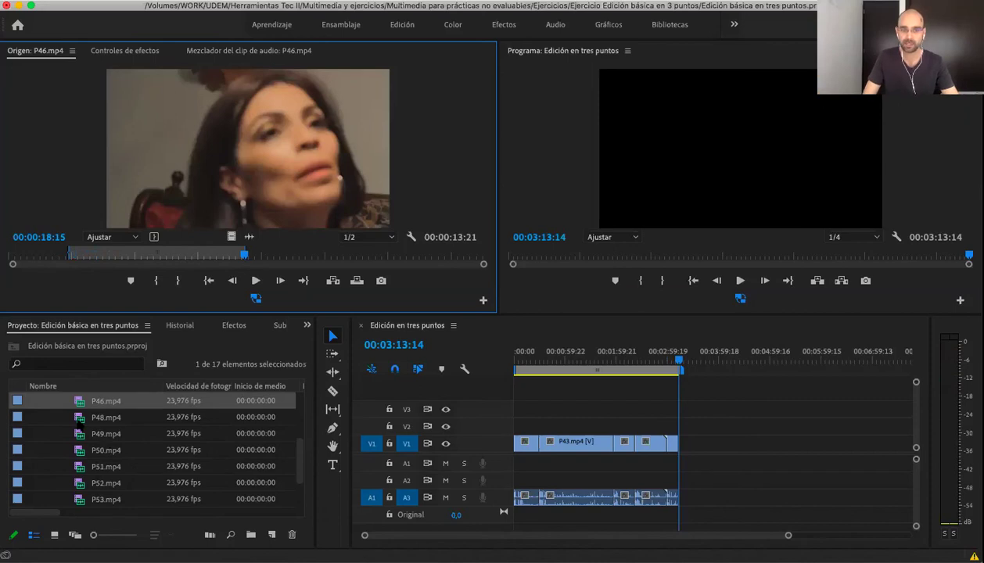
Load P48.mp4 and set its In point at 04:08.
{"action": "double_click", "coordinate": [106, 417]}
{"action": "left_click_drag", "start_coordinate": [17, 259], "coordinate": [66, 261]}
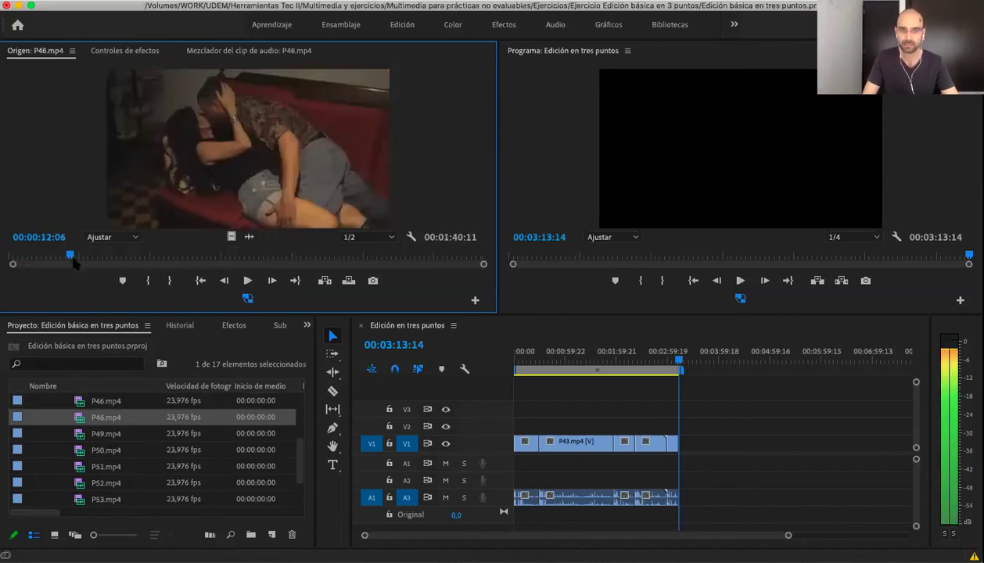
{"action": "left_click_drag", "start_coordinate": [65, 261], "coordinate": [157, 259]}
{"action": "mouse_move", "coordinate": [31, 258]}
{"action": "left_mouse_down"}
{"action": "mouse_move", "coordinate": [49, 259]}
{"action": "mouse_move", "coordinate": [29, 262]}
{"action": "left_mouse_up"}
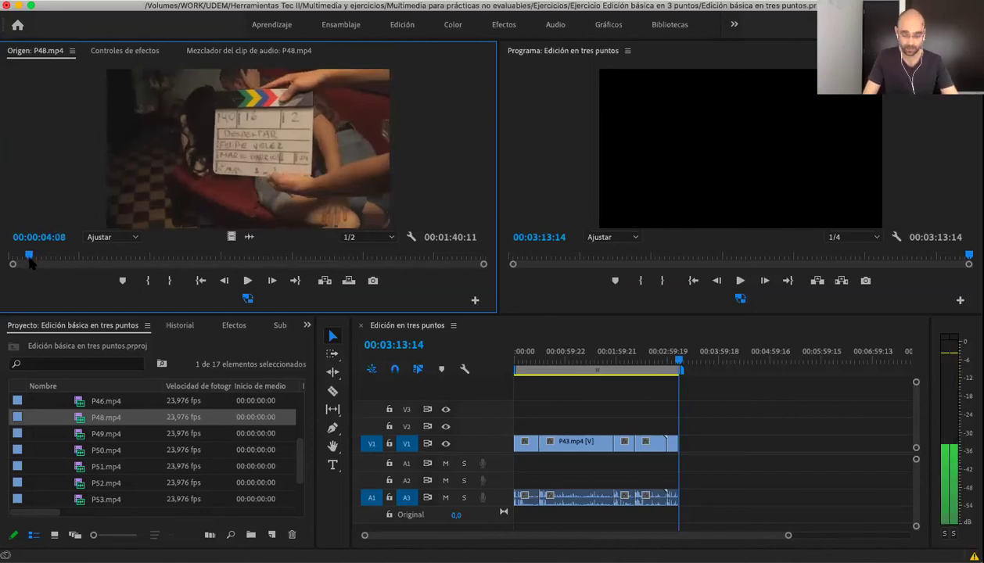
{"action": "key", "text": "i"}
{"action": "key", "text": "space"}
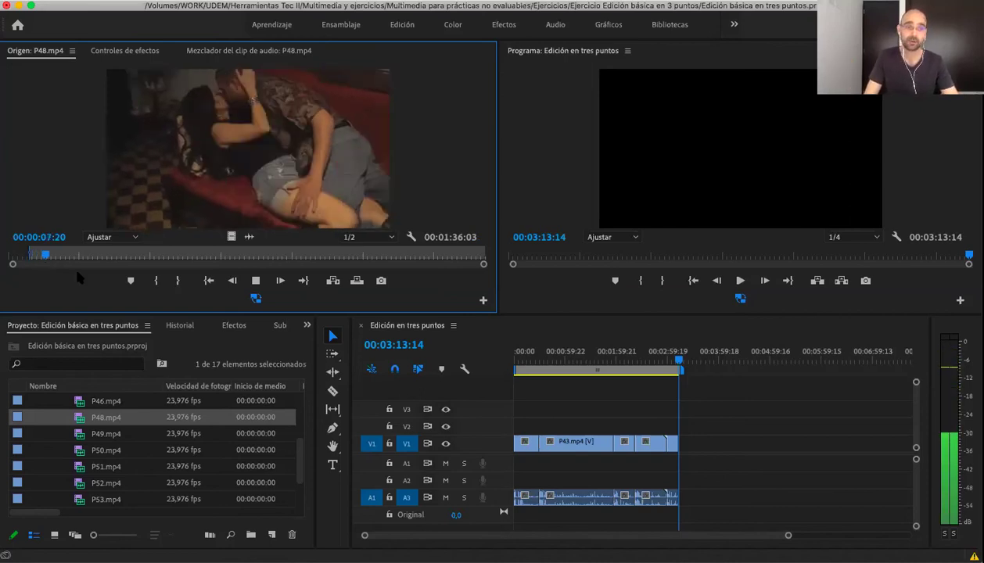
Mark P48's Out at 1:35:17, overwrite it onto the sequence end, and load P49.mp4.
{"action": "key", "text": "space"}
{"action": "left_click_drag", "start_coordinate": [104, 261], "coordinate": [250, 259]}
{"action": "left_click", "coordinate": [192, 260]}
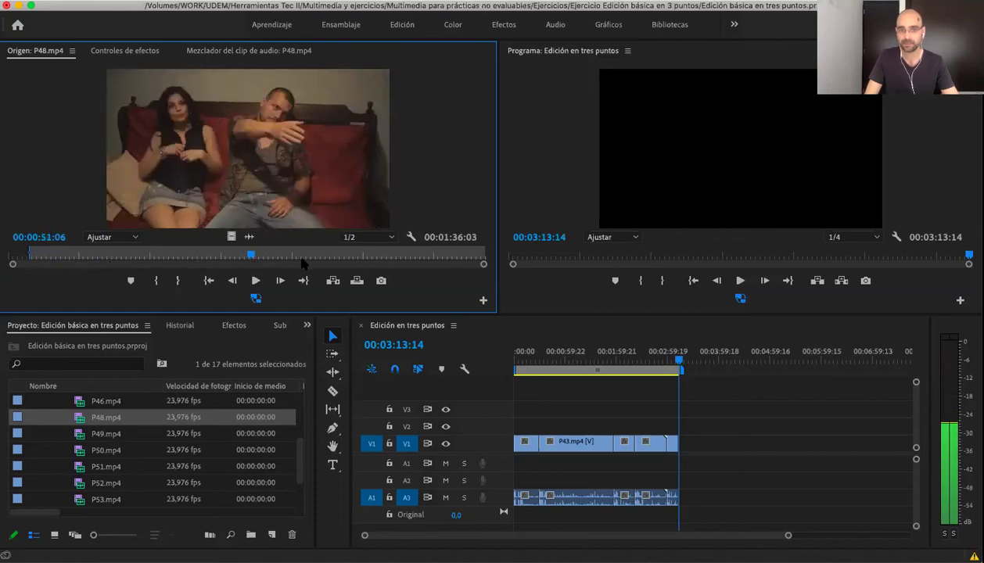
{"action": "left_click", "coordinate": [300, 259]}
{"action": "left_click", "coordinate": [319, 259]}
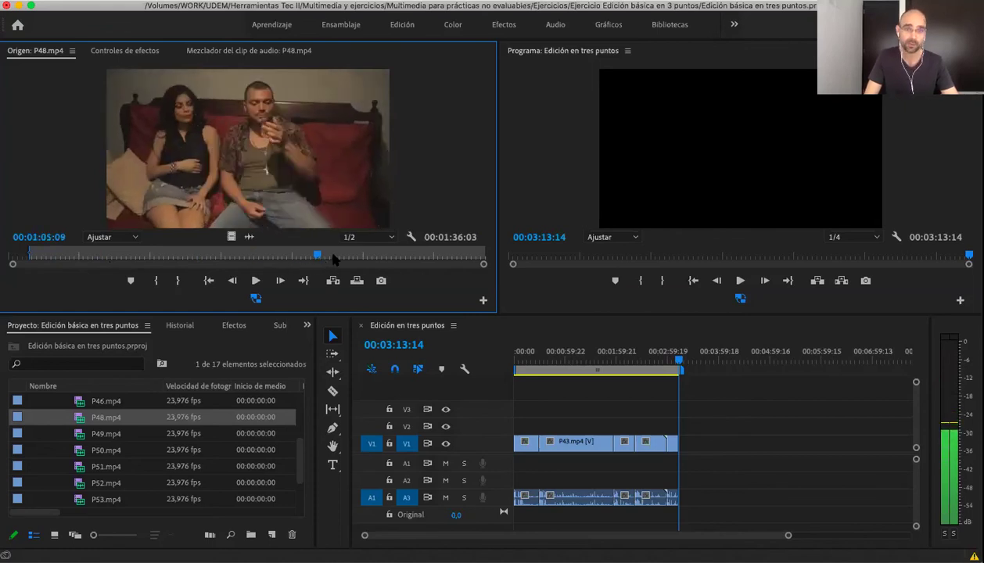
{"action": "left_click", "coordinate": [337, 259]}
{"action": "left_click", "coordinate": [352, 258]}
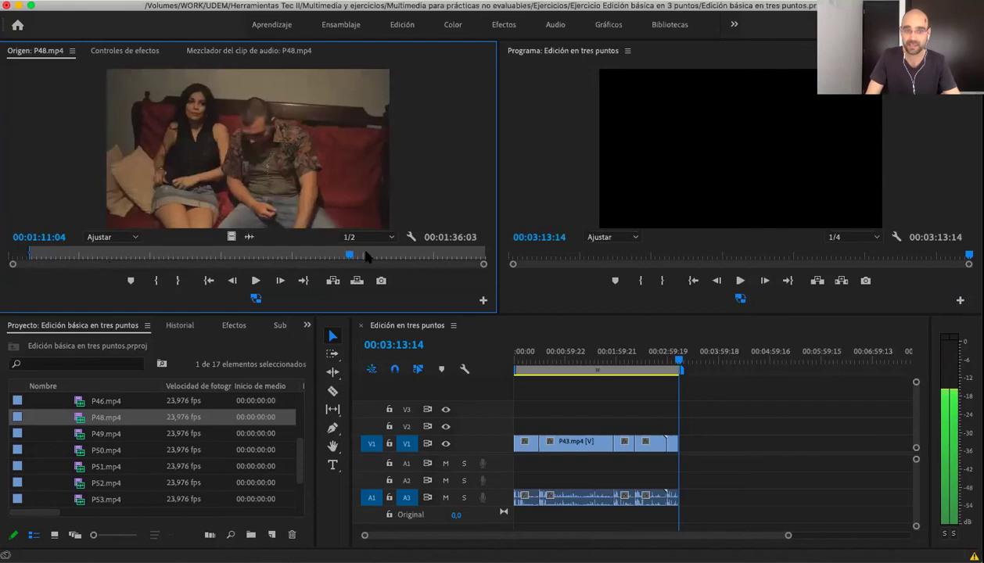
{"action": "left_click", "coordinate": [409, 256]}
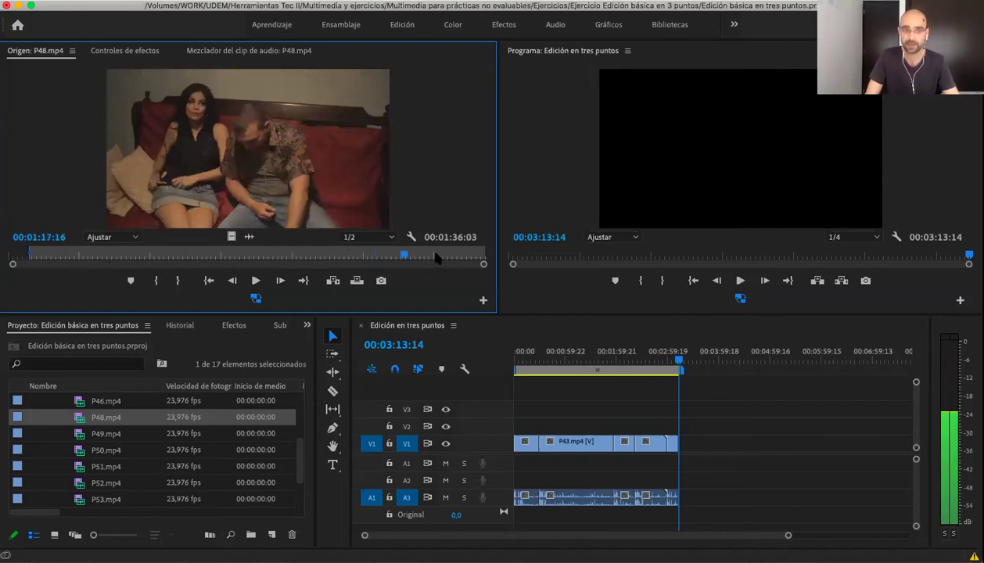
{"action": "left_click", "coordinate": [436, 256]}
{"action": "left_click", "coordinate": [467, 257]}
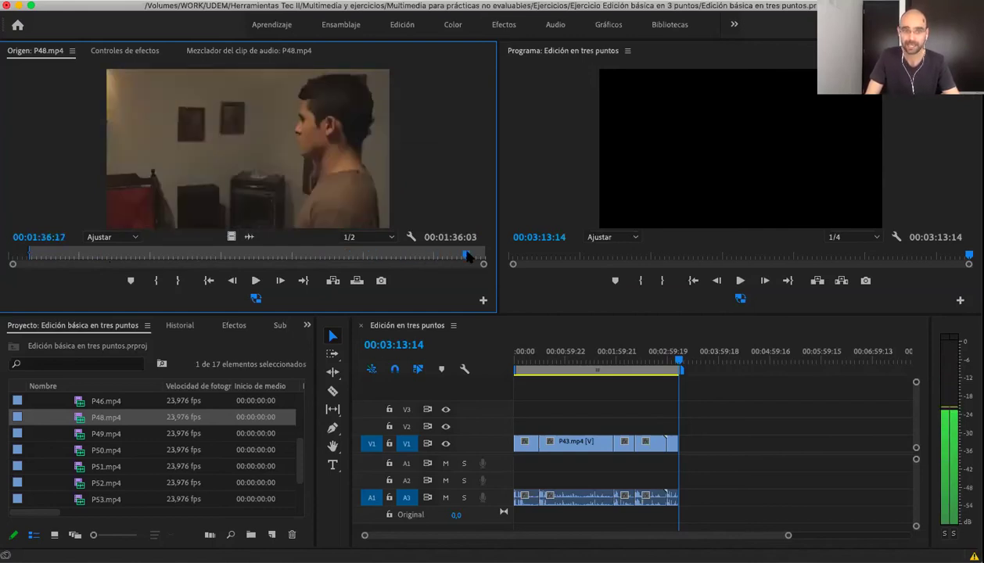
{"action": "left_click", "coordinate": [462, 257]}
{"action": "left_click", "coordinate": [461, 257]}
{"action": "key", "text": "o"}
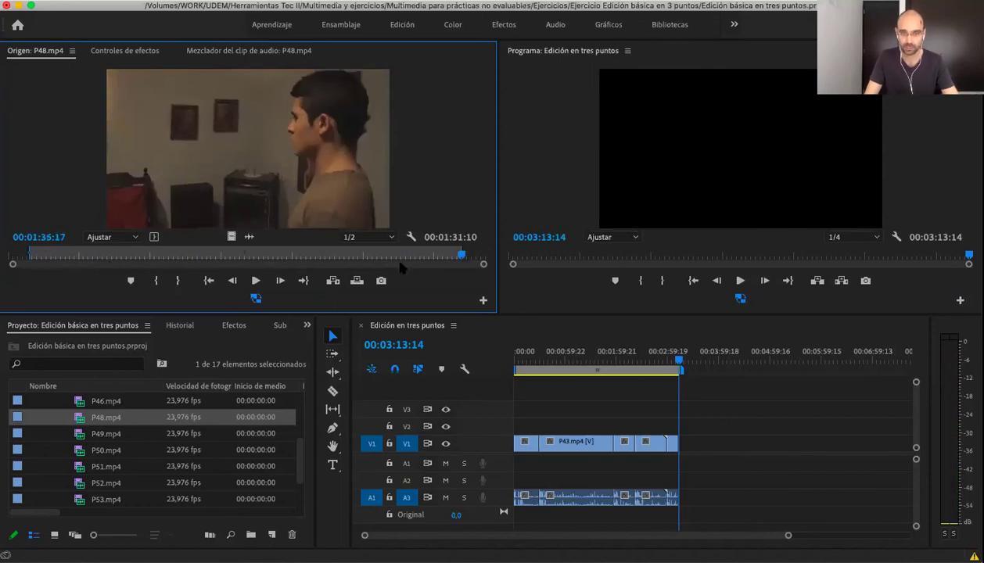
{"action": "key", "text": "."}
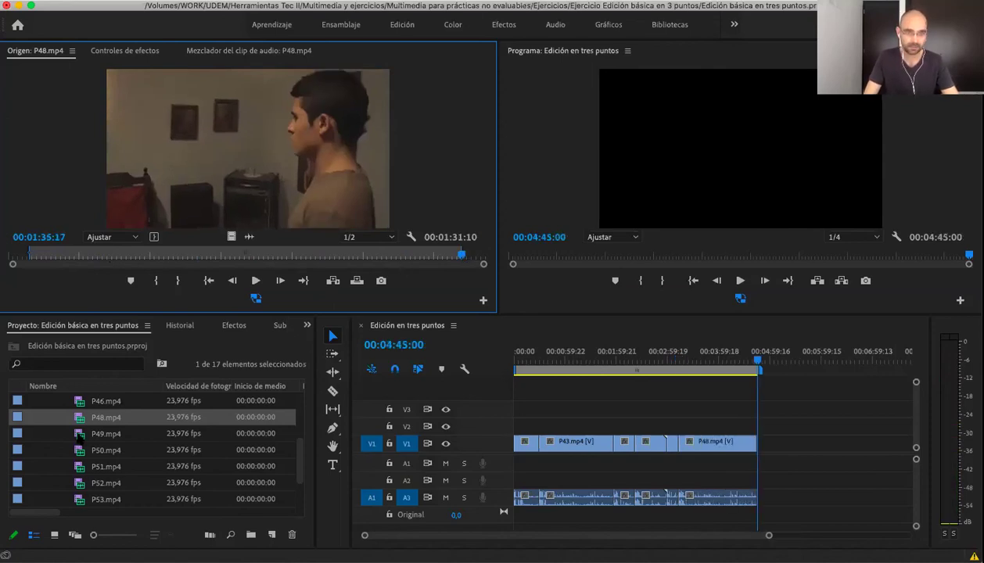
{"action": "key", "text": "Down"}
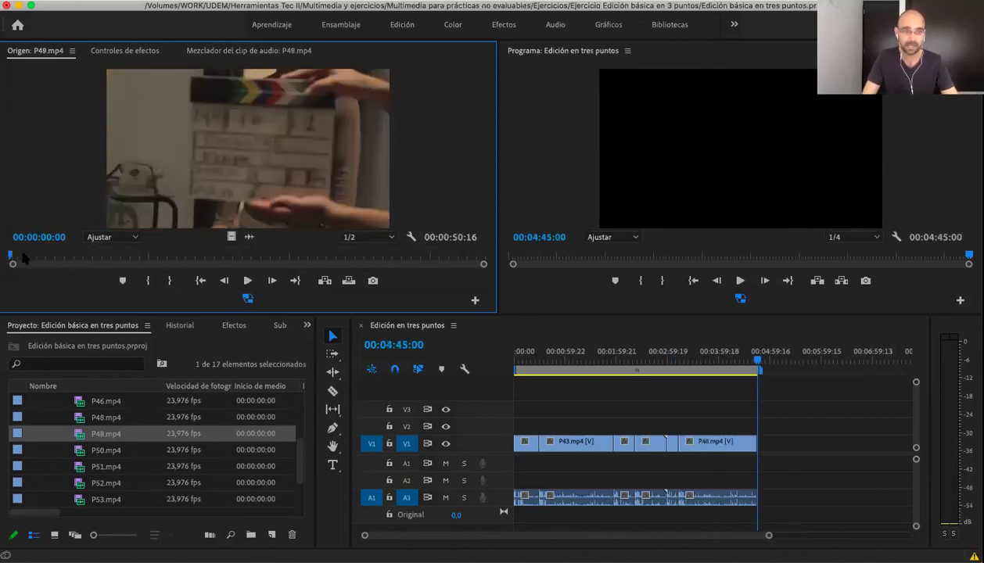
Review the P49 take and settle on 00:00:23:14 as its ending frame.
{"action": "left_click", "coordinate": [33, 256]}
{"action": "left_click", "coordinate": [47, 256]}
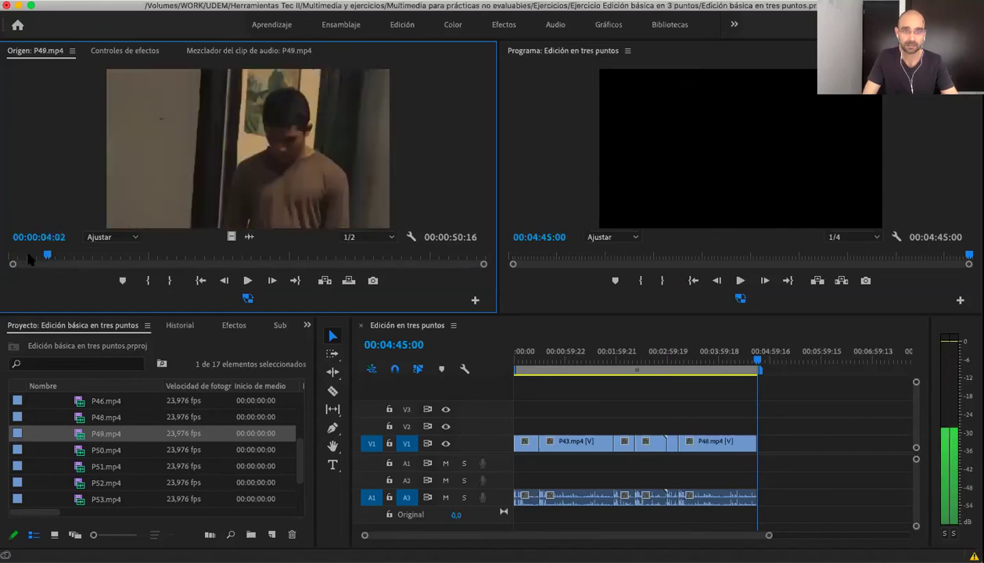
{"action": "left_click", "coordinate": [27, 256]}
{"action": "key", "text": "space"}
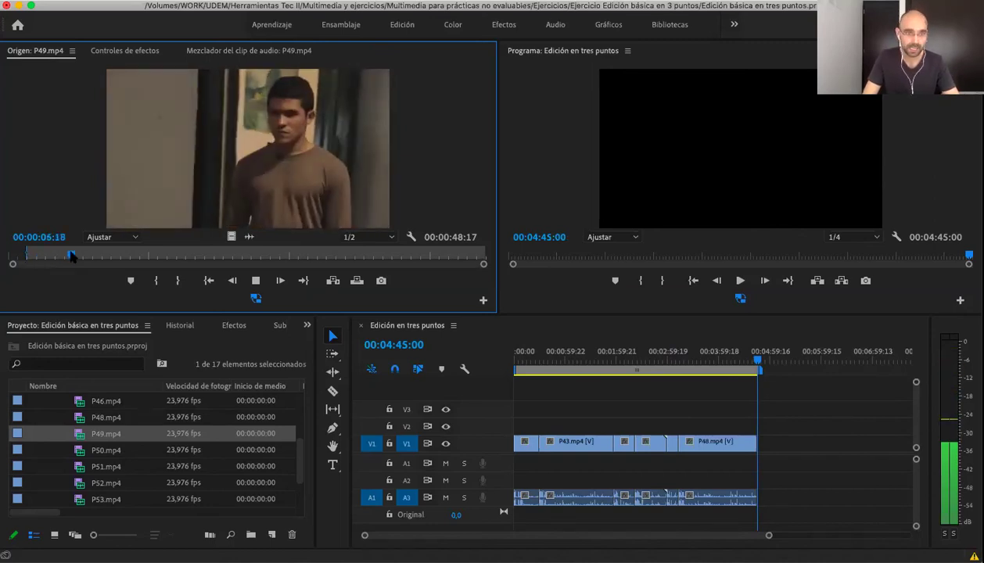
{"action": "key", "text": "space"}
{"action": "left_click", "coordinate": [103, 257]}
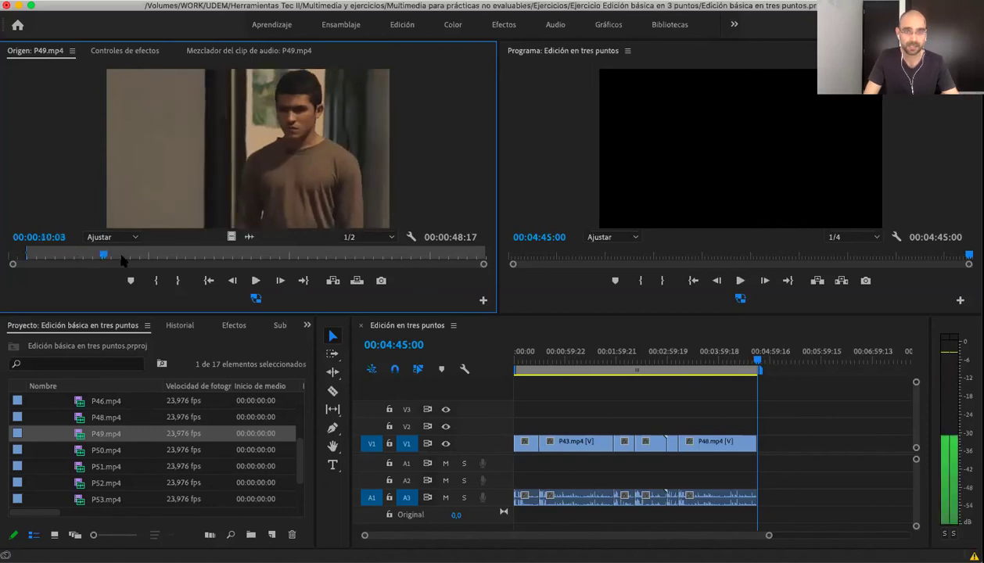
{"action": "left_click", "coordinate": [144, 257]}
{"action": "left_click", "coordinate": [171, 260]}
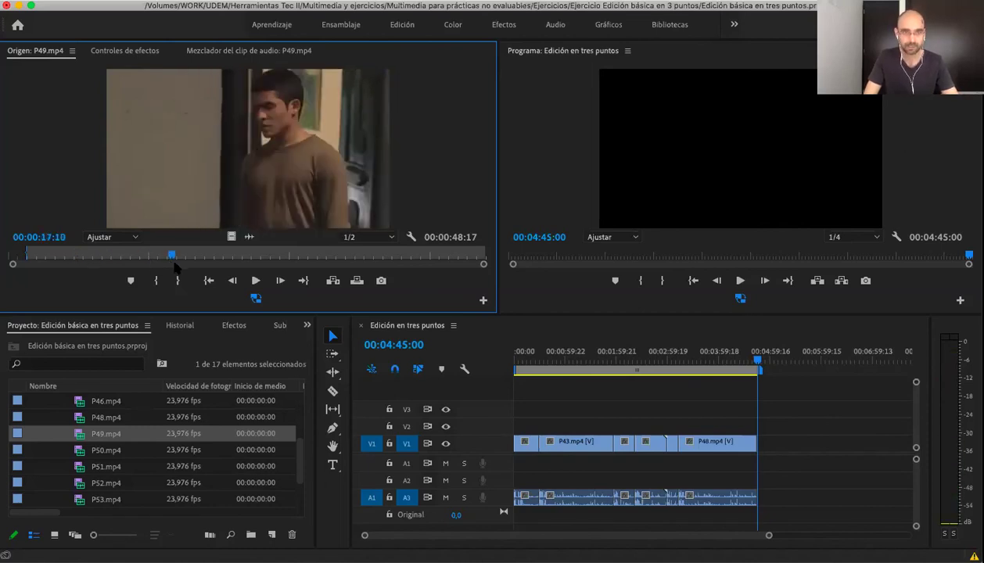
{"action": "left_click", "coordinate": [204, 258]}
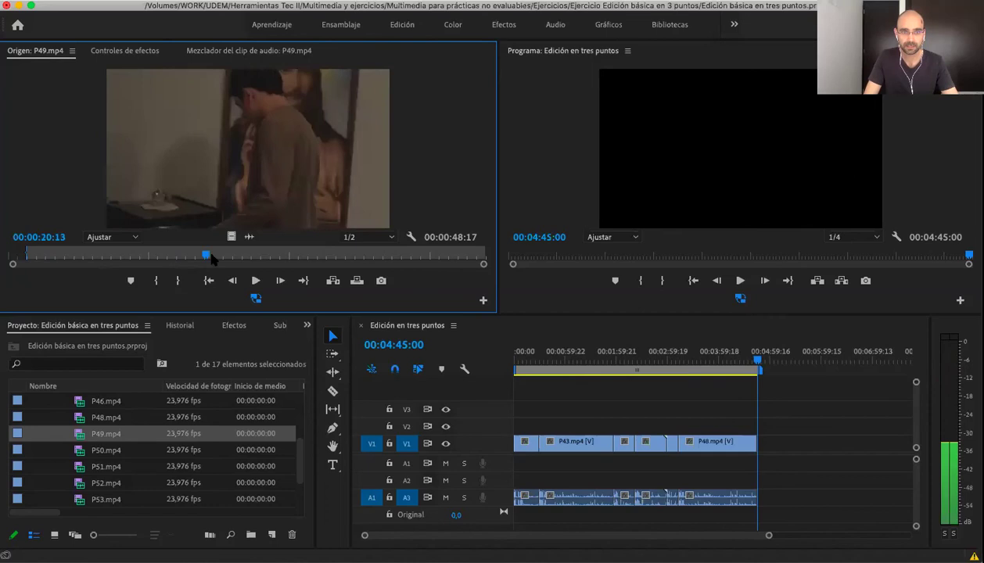
{"action": "left_click", "coordinate": [269, 258]}
{"action": "left_click", "coordinate": [352, 261]}
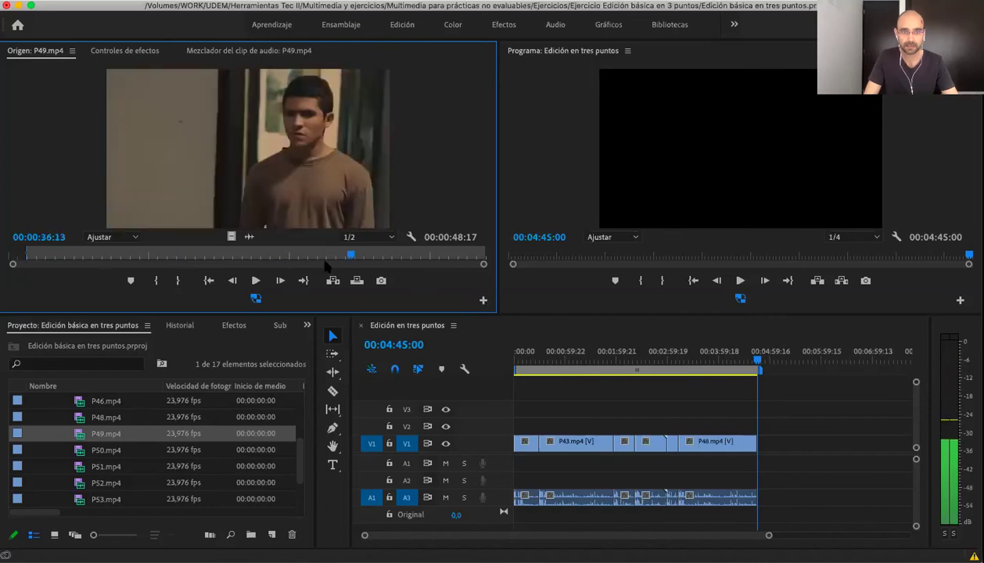
{"action": "left_click", "coordinate": [299, 260]}
{"action": "left_click", "coordinate": [279, 260]}
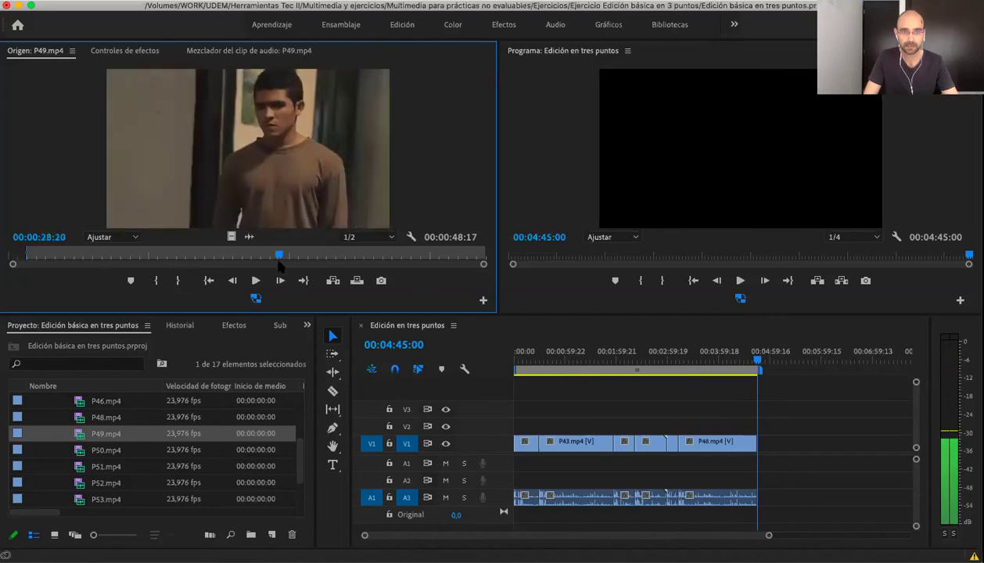
{"action": "left_click", "coordinate": [237, 260]}
{"action": "left_click", "coordinate": [230, 261]}
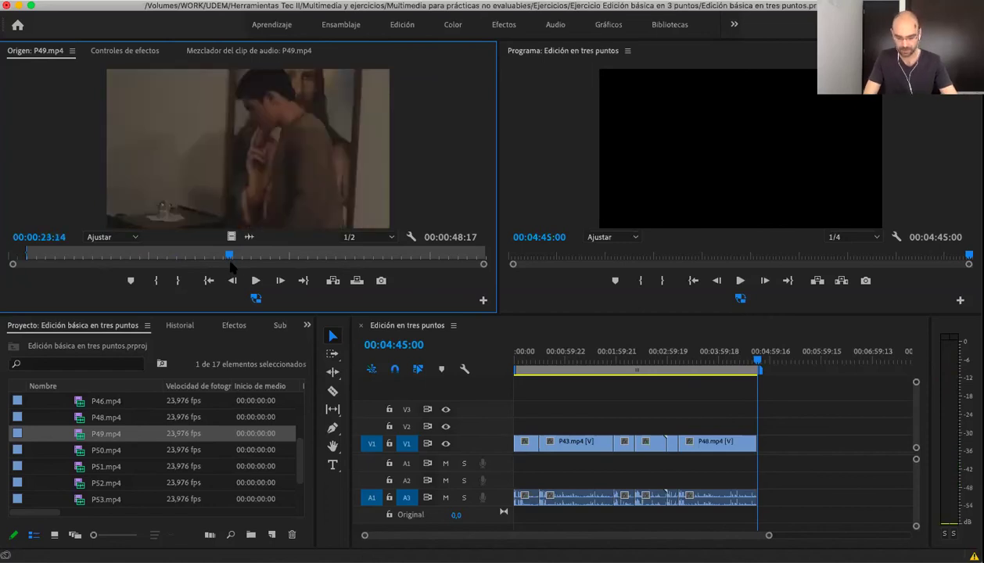
Mark P49's Out at 00:00:23:14, overwrite it onto the sequence end, and review the new shot.
{"action": "key", "text": "o"}
{"action": "key", "text": "."}
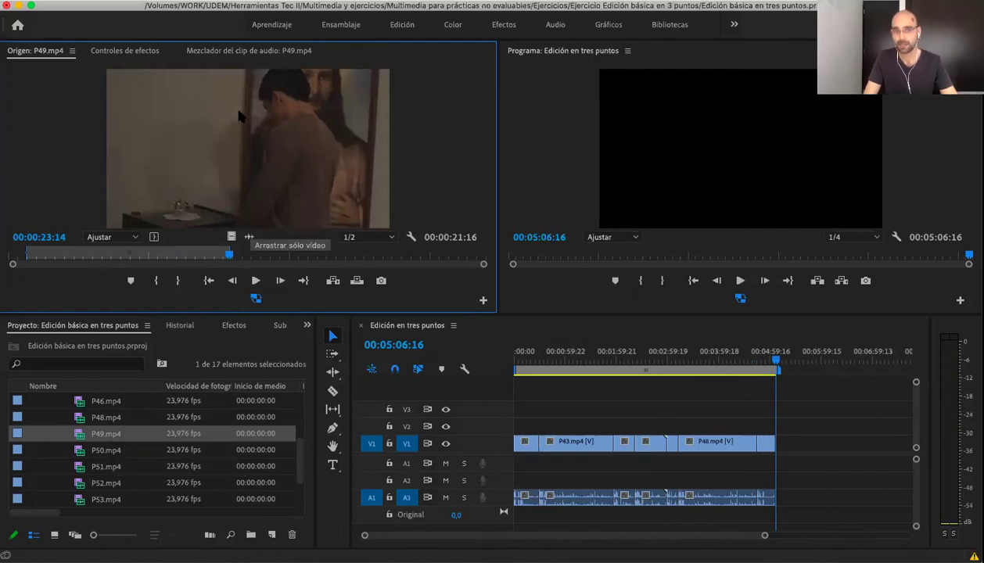
{"action": "left_click", "coordinate": [760, 360]}
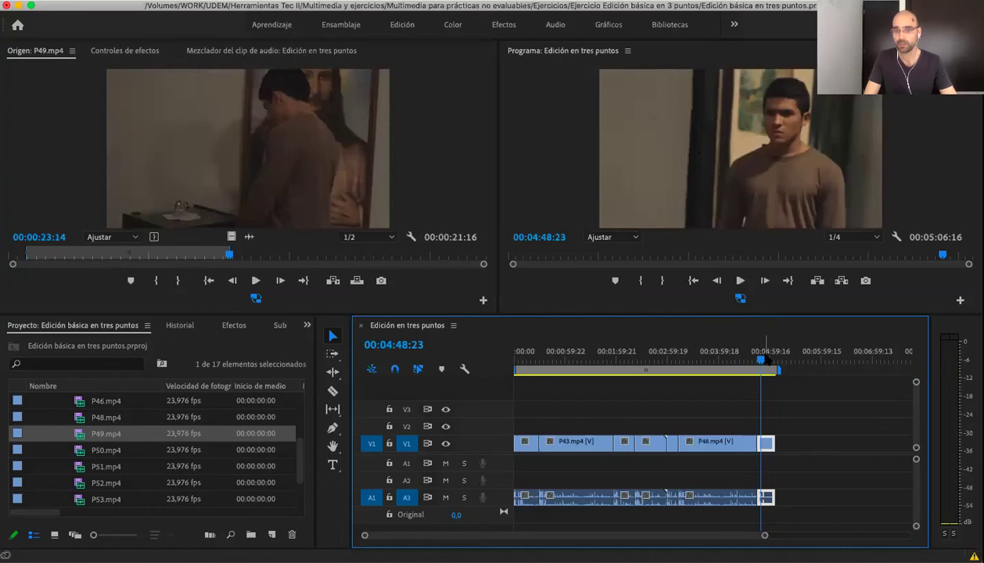
{"action": "left_click", "coordinate": [765, 361]}
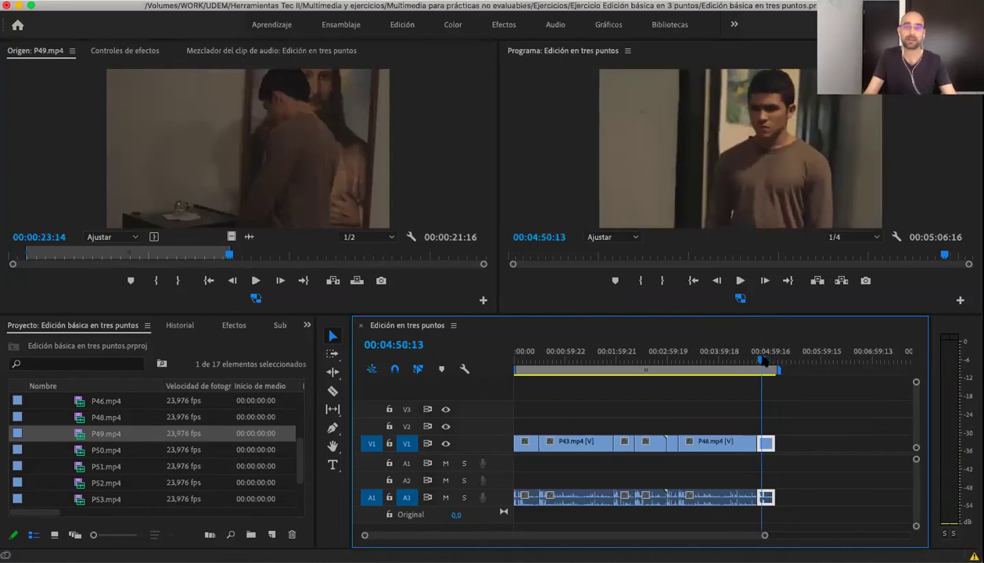
{"action": "mouse_move", "coordinate": [764, 361]}
{"action": "left_mouse_down"}
{"action": "mouse_move", "coordinate": [793, 361]}
{"action": "mouse_move", "coordinate": [777, 362]}
{"action": "left_mouse_up"}
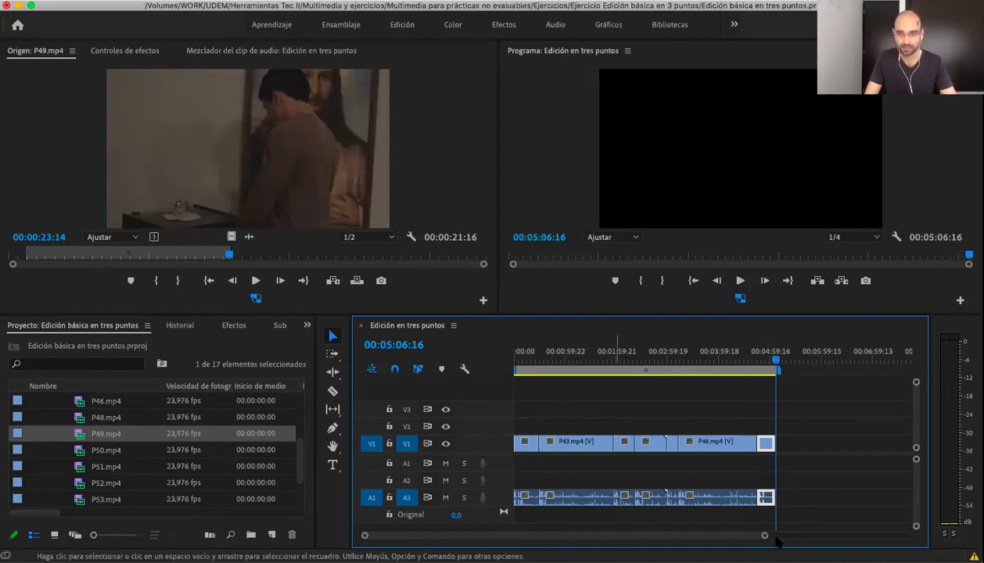
{"action": "left_click_drag", "start_coordinate": [764, 535], "coordinate": [821, 535]}
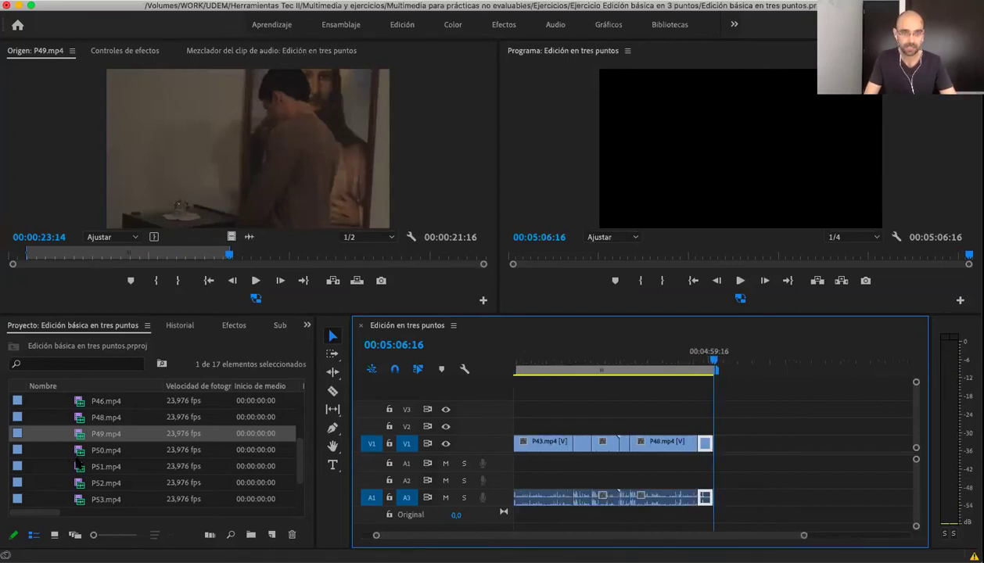
{"action": "scroll", "coordinate": [76, 458], "scroll_direction": "down", "scroll_amount": 2}
Load P50, mark its Out at 00:00:23:07, and overwrite the 22:16 range after P49.
{"action": "double_click", "coordinate": [105, 417]}
{"action": "mouse_move", "coordinate": [23, 258]}
{"action": "left_mouse_down"}
{"action": "mouse_move", "coordinate": [37, 261]}
{"action": "mouse_move", "coordinate": [16, 263]}
{"action": "left_mouse_up"}
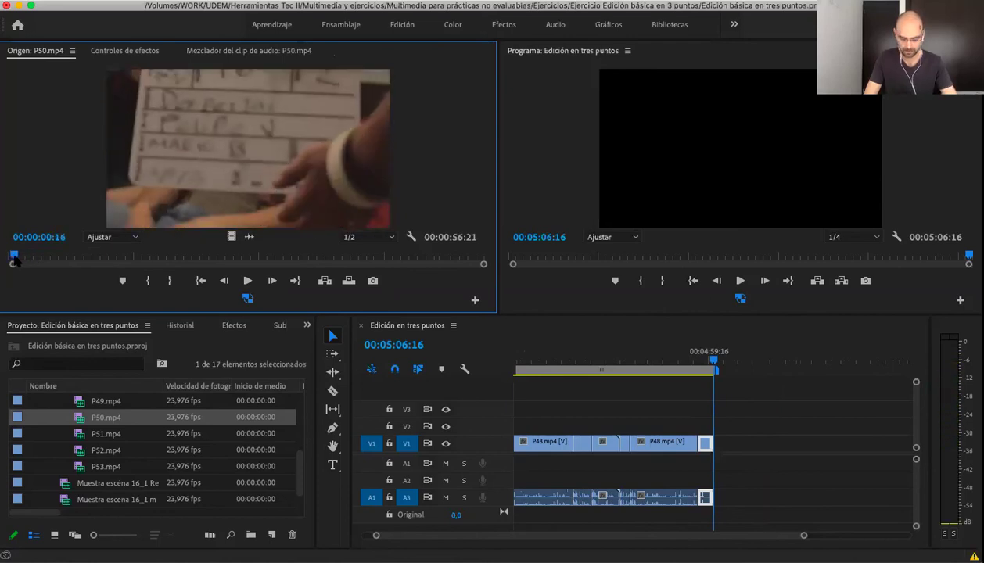
{"action": "key", "text": "space"}
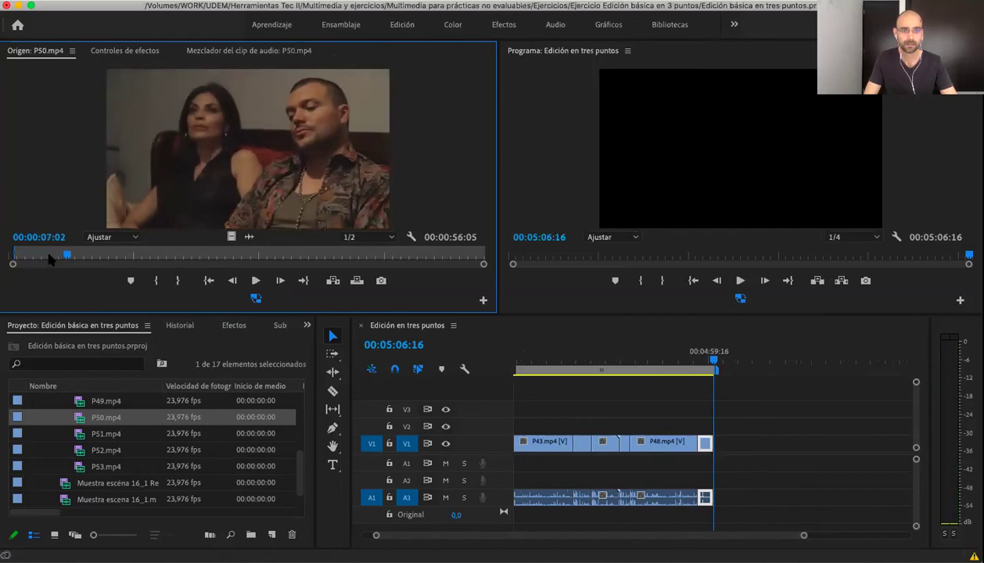
{"action": "left_click", "coordinate": [85, 258]}
{"action": "left_click_drag", "start_coordinate": [84, 258], "coordinate": [200, 263]}
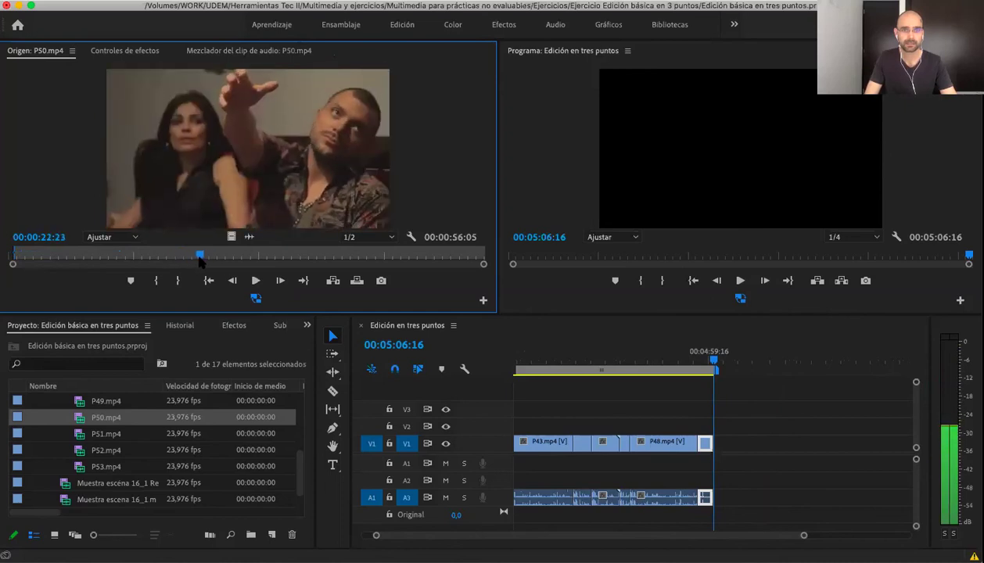
{"action": "key", "text": "o"}
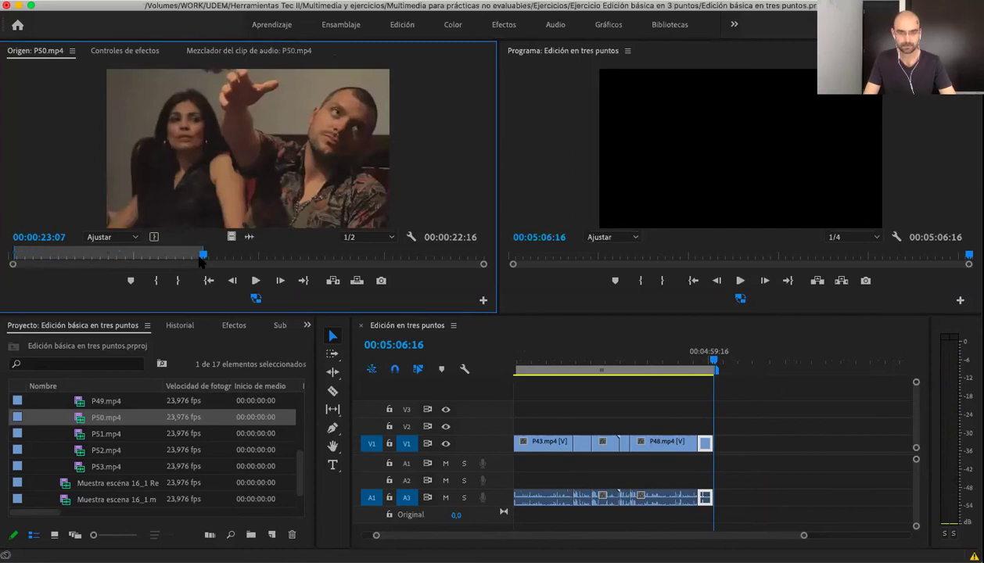
{"action": "key", "text": "period"}
Load P51, mark its Out at 00:00:54:11, and overwrite it so the sequence ends at 06:20:15.
{"action": "double_click", "coordinate": [86, 434]}
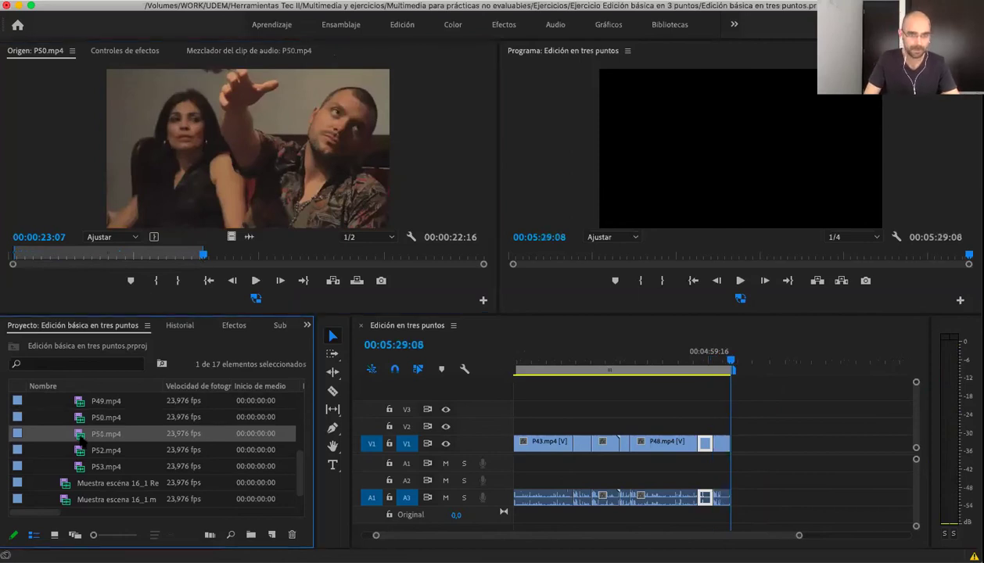
{"action": "mouse_move", "coordinate": [45, 260]}
{"action": "left_mouse_down"}
{"action": "mouse_move", "coordinate": [78, 261]}
{"action": "mouse_move", "coordinate": [6, 262]}
{"action": "mouse_move", "coordinate": [41, 264]}
{"action": "left_mouse_up"}
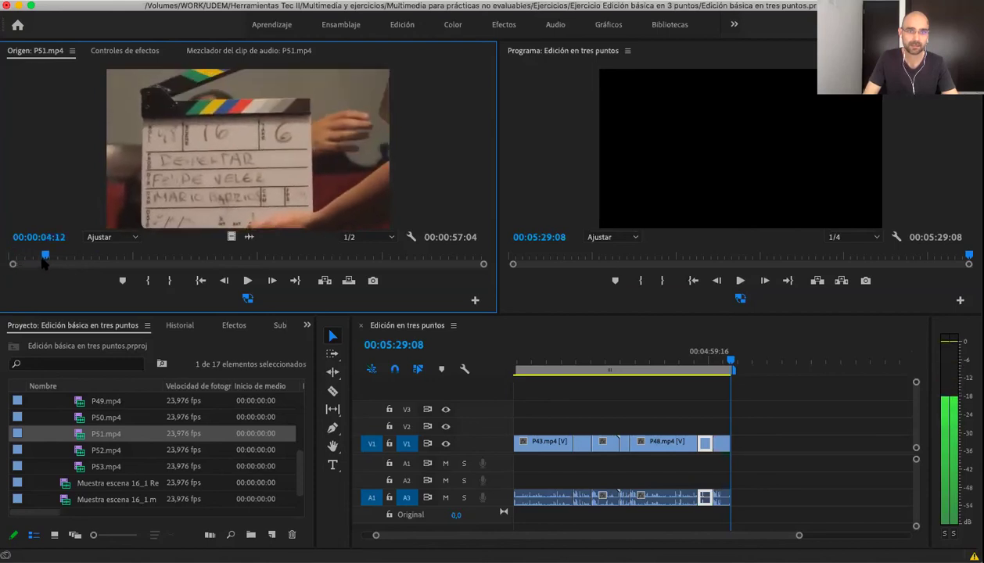
{"action": "key", "text": "space"}
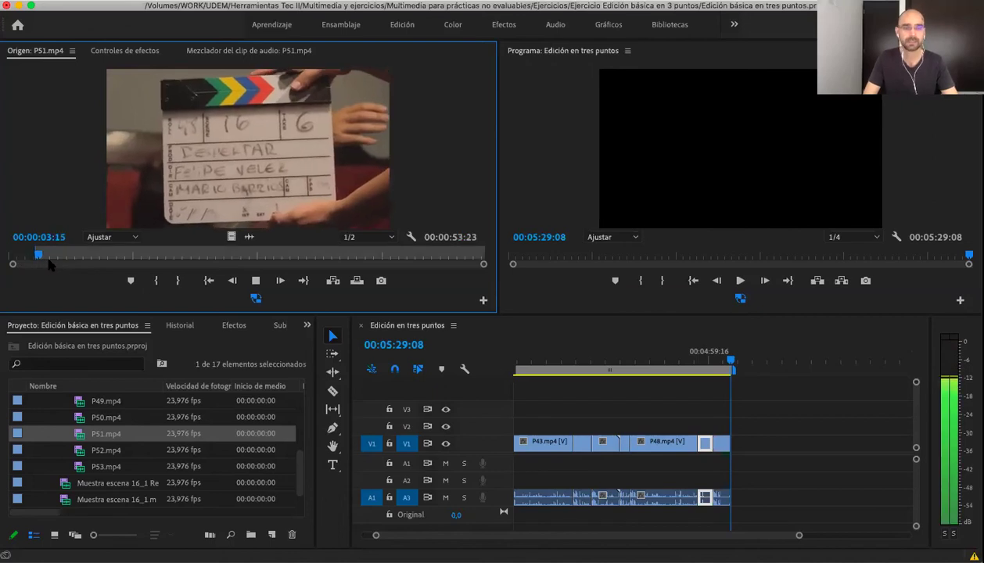
{"action": "left_click_drag", "start_coordinate": [45, 255], "coordinate": [470, 257]}
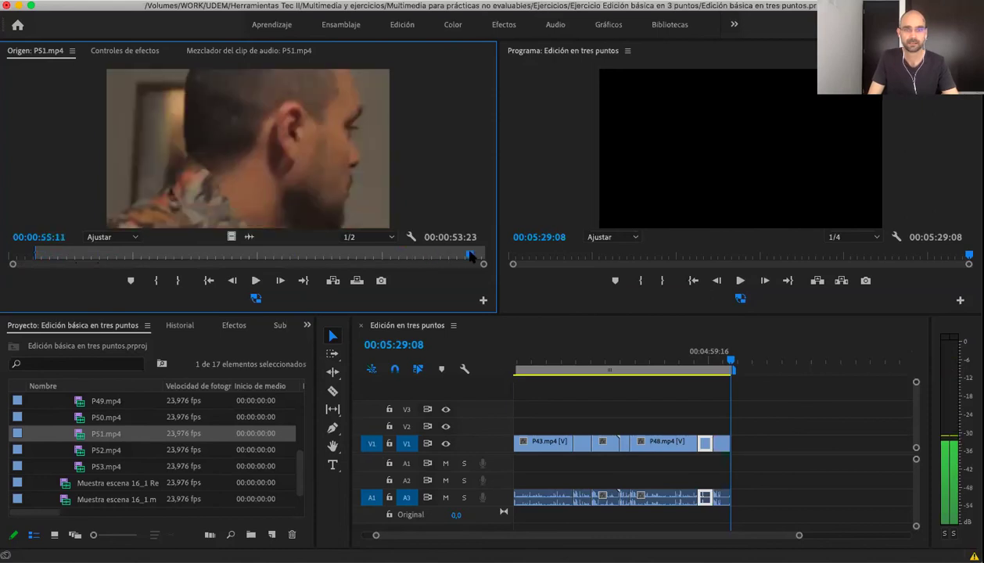
{"action": "left_click", "coordinate": [482, 252]}
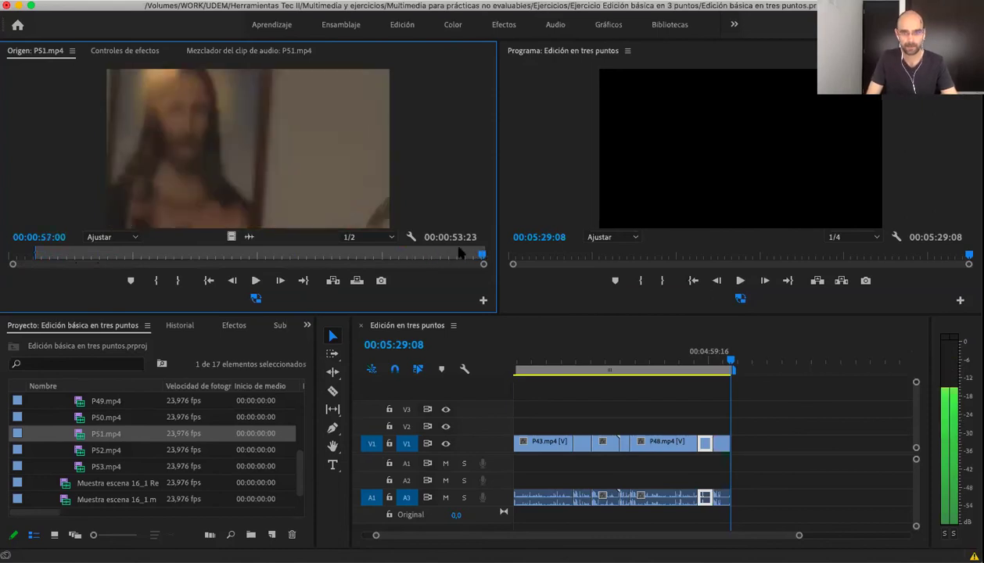
{"action": "left_click", "coordinate": [461, 252]}
{"action": "key", "text": "o"}
{"action": "key", "text": "."}
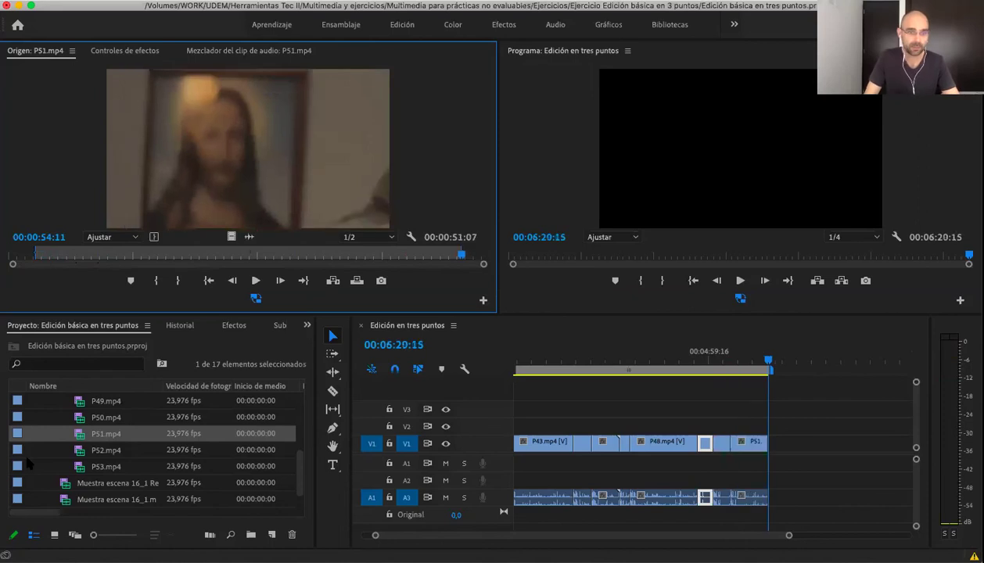
Mark P52's out point at 00:00:09:05 and overwrite its 07:09 range after P51.
{"action": "double_click", "coordinate": [82, 443]}
{"action": "mouse_move", "coordinate": [8, 258]}
{"action": "left_mouse_down"}
{"action": "mouse_move", "coordinate": [50, 262]}
{"action": "mouse_move", "coordinate": [26, 260]}
{"action": "left_mouse_up"}
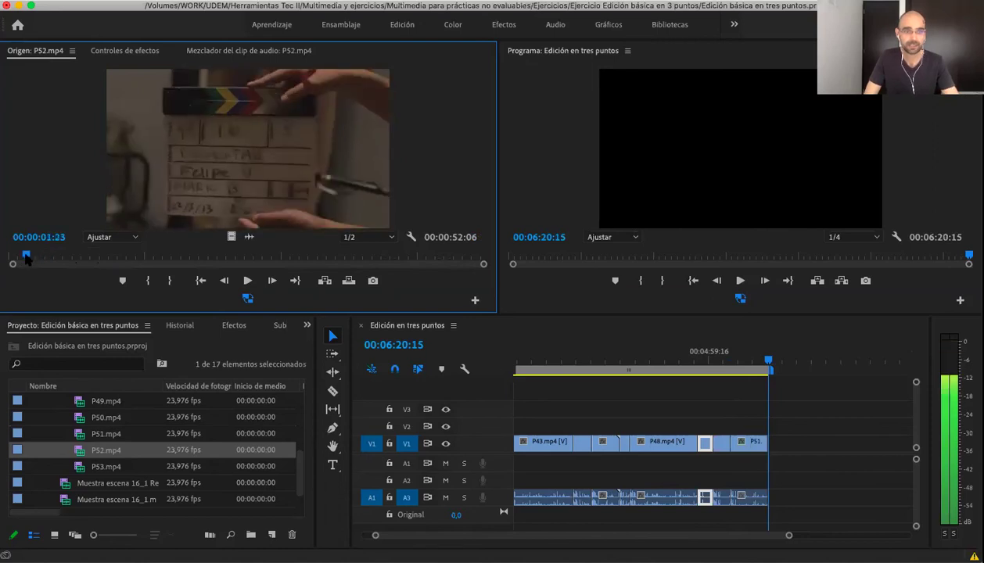
{"action": "key", "text": "space"}
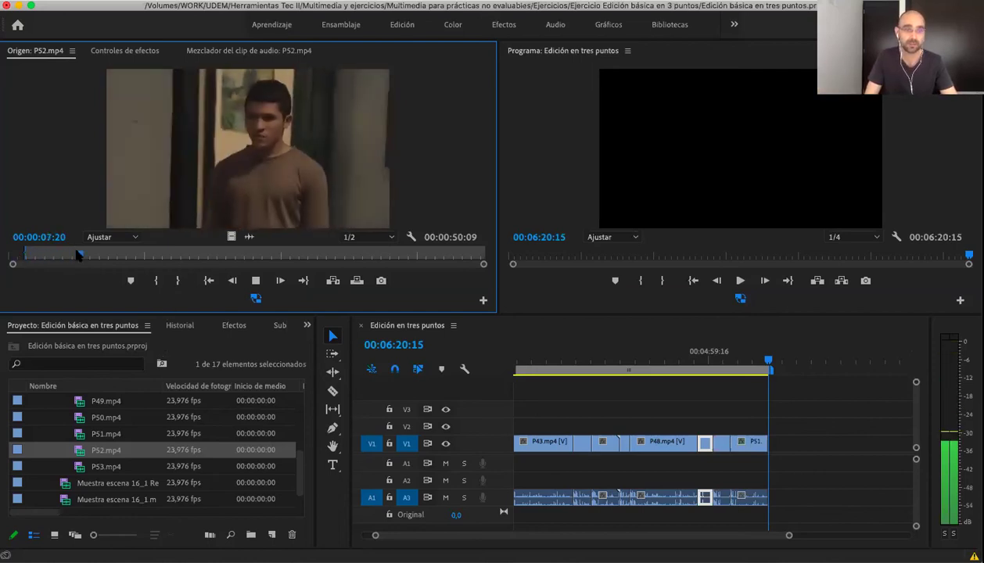
{"action": "key", "text": "space"}
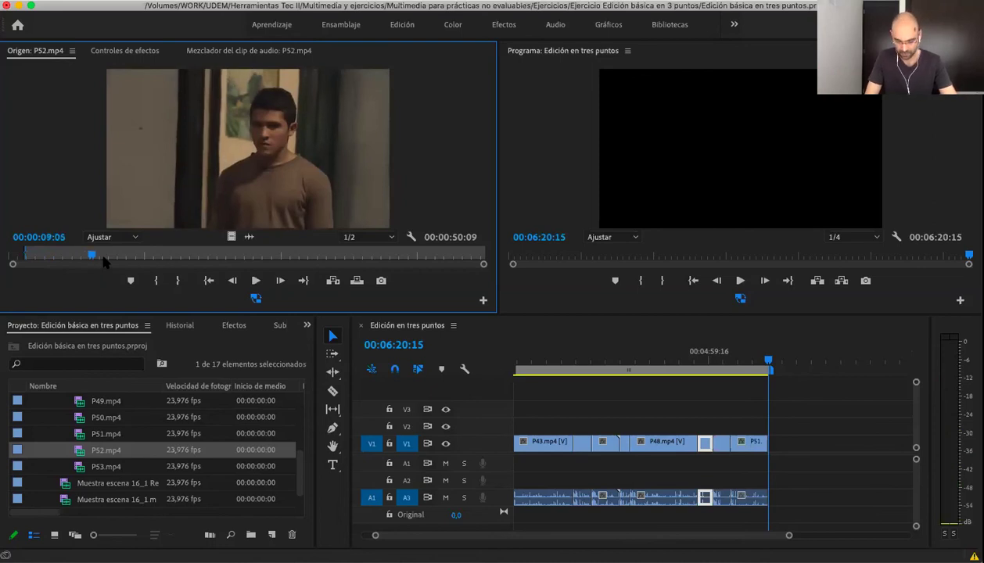
{"action": "key", "text": "o"}
{"action": "key", "text": "period"}
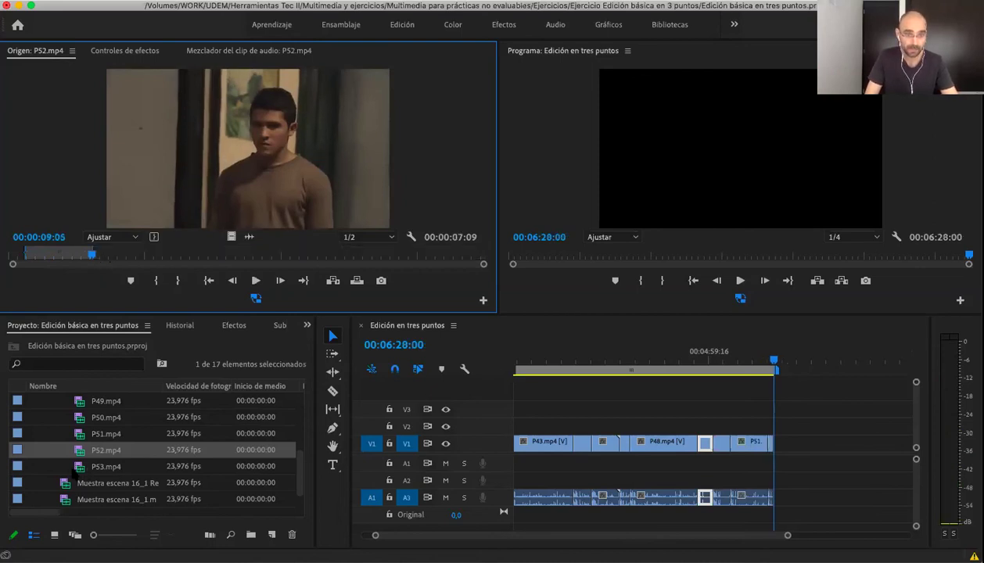
Load P53 in the Source Monitor and preview it up to about 26 seconds.
{"action": "double_click", "coordinate": [78, 467]}
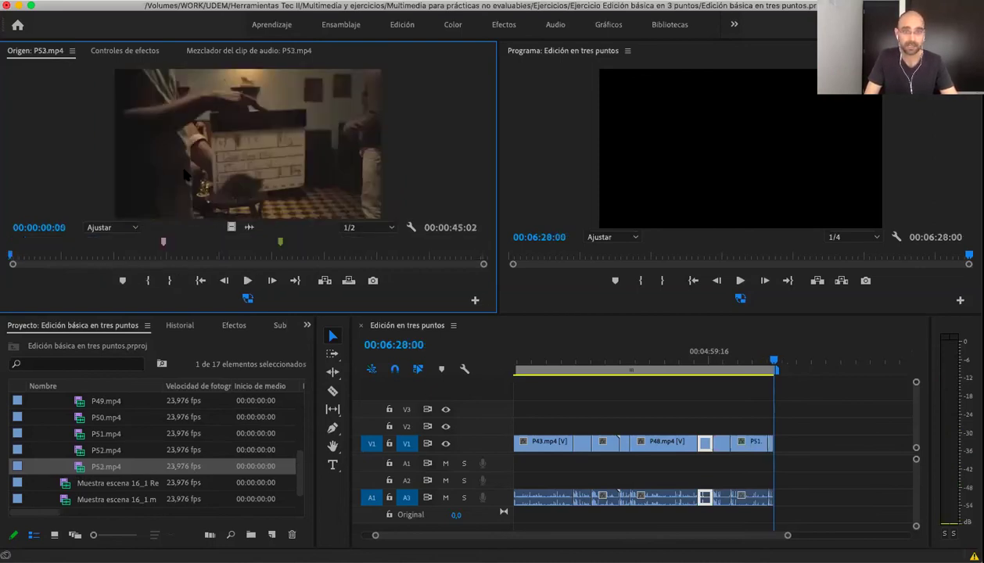
{"action": "key", "text": "space"}
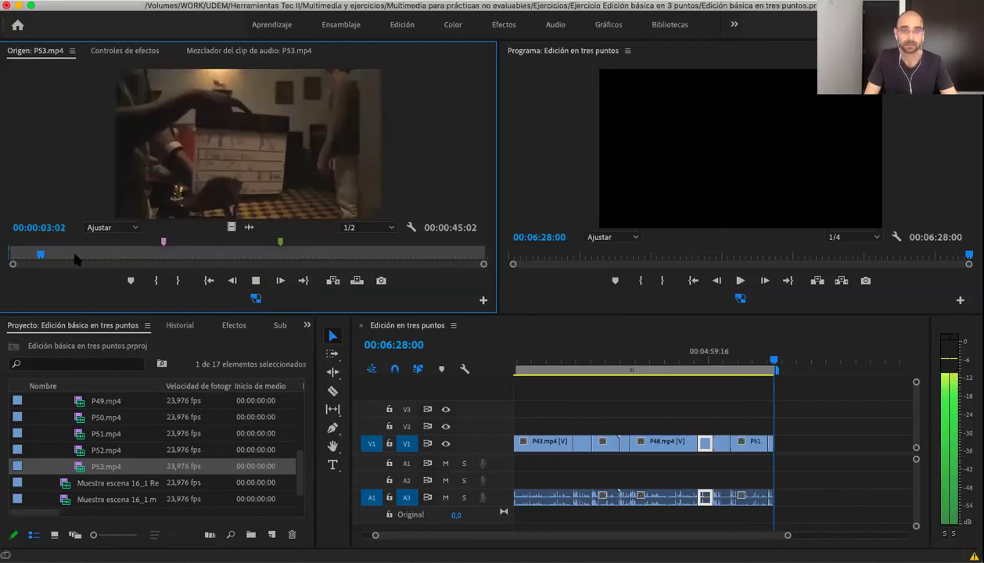
{"action": "key", "text": "space"}
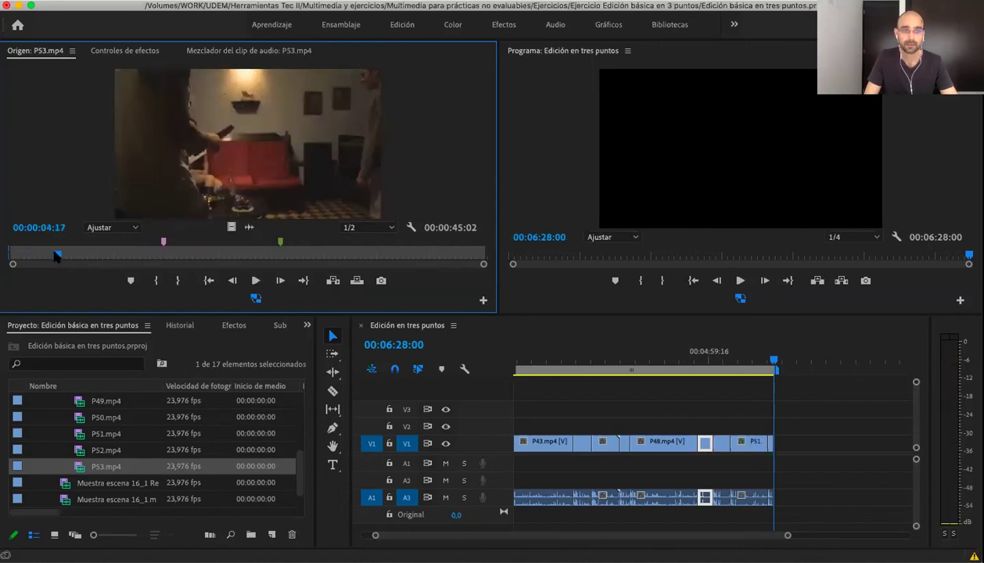
{"action": "left_click", "coordinate": [118, 255]}
{"action": "left_click_drag", "start_coordinate": [184, 257], "coordinate": [319, 256]}
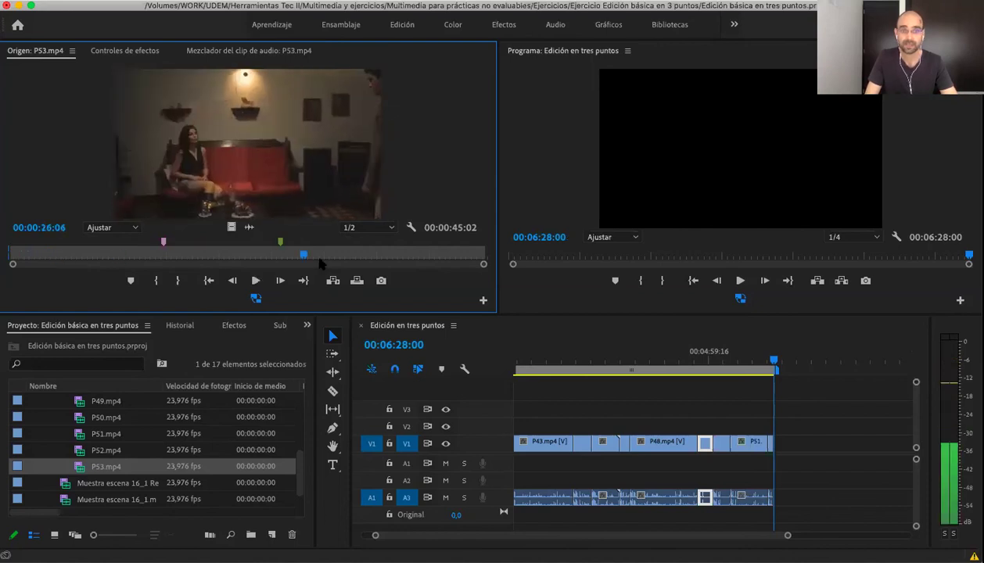
Set P53's out point at 00:00:37:12 and overwrite it onto the sequence end after P52.
{"action": "left_click", "coordinate": [358, 255]}
{"action": "left_click", "coordinate": [401, 255]}
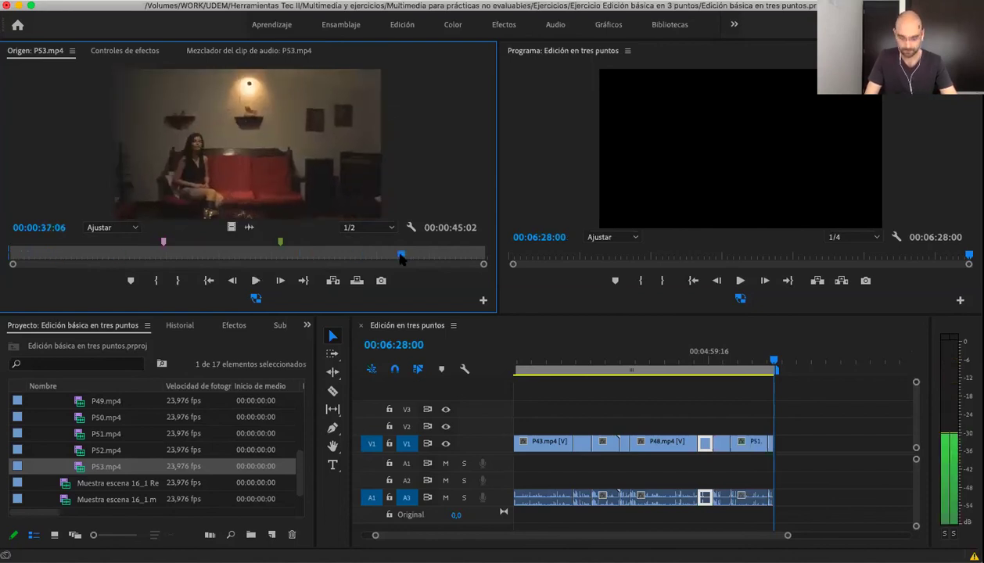
{"action": "left_click", "coordinate": [404, 255]}
{"action": "key", "text": "o"}
{"action": "key", "text": "period"}
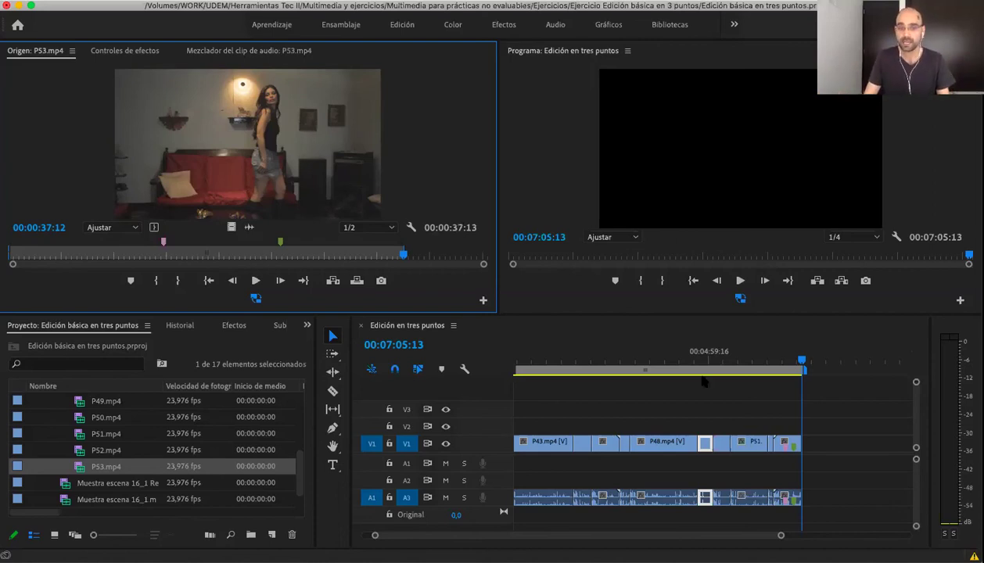
{"action": "left_click_drag", "start_coordinate": [755, 360], "coordinate": [729, 358]}
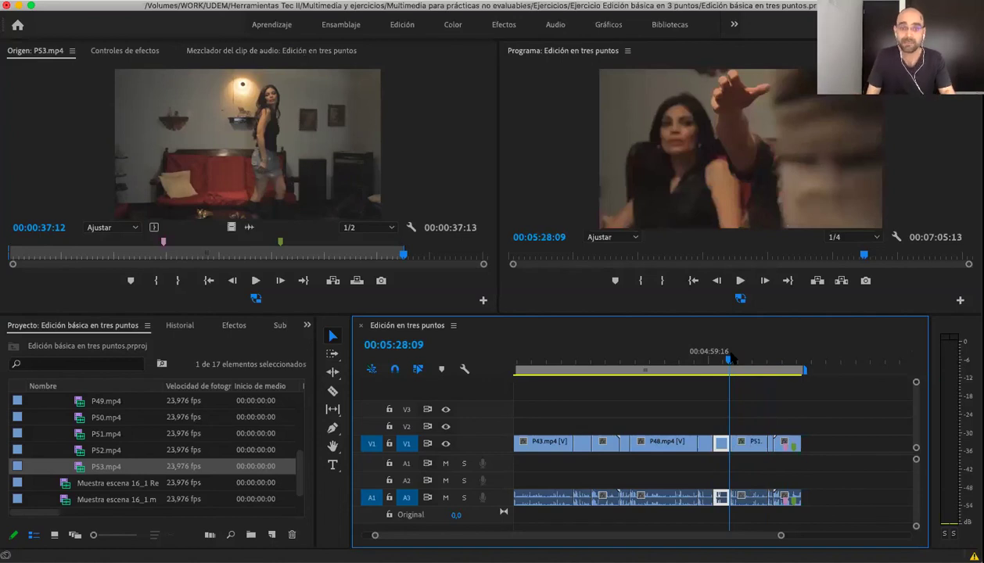
{"action": "left_click_drag", "start_coordinate": [780, 535], "coordinate": [906, 535]}
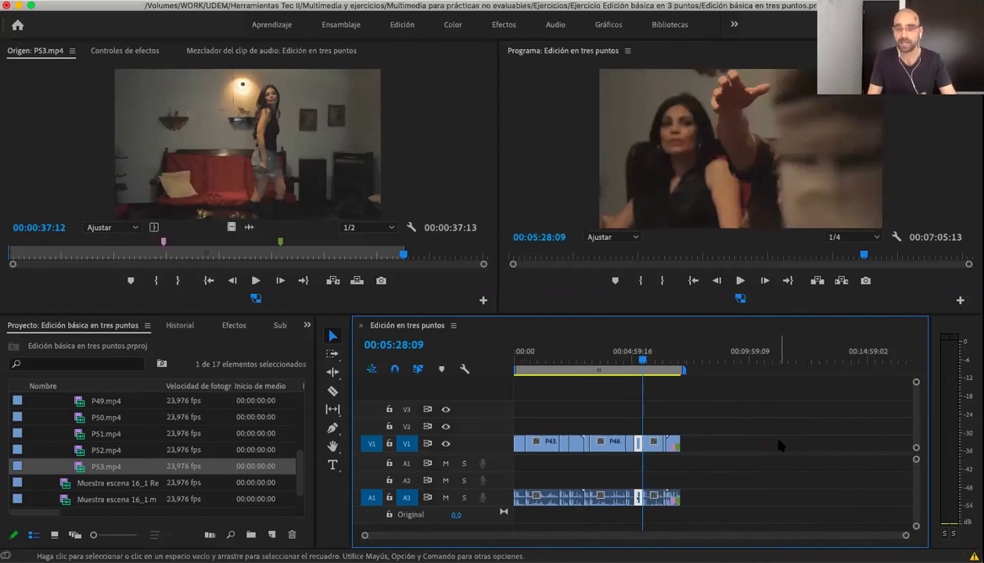
{"action": "left_click", "coordinate": [712, 358]}
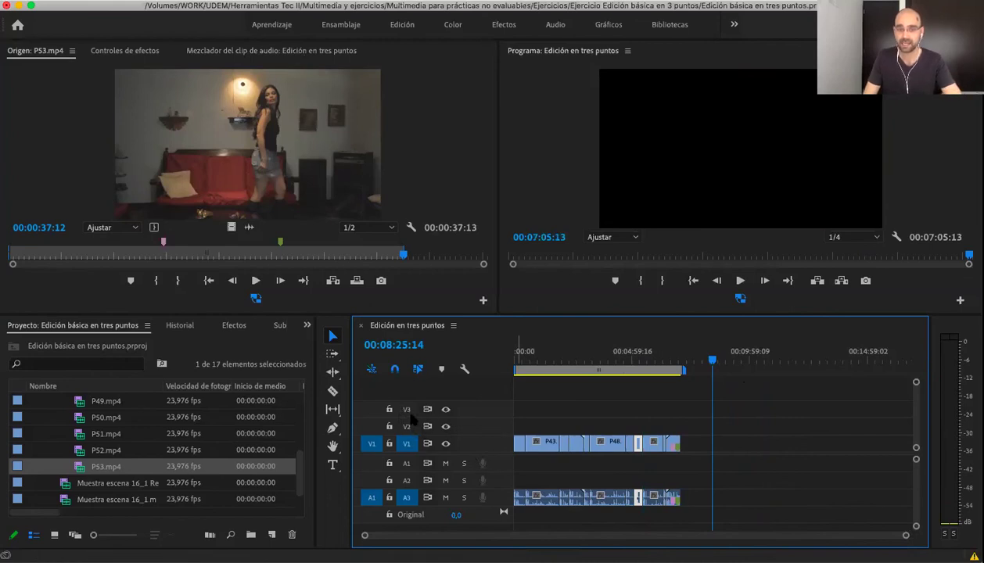
{"action": "left_click", "coordinate": [369, 410]}
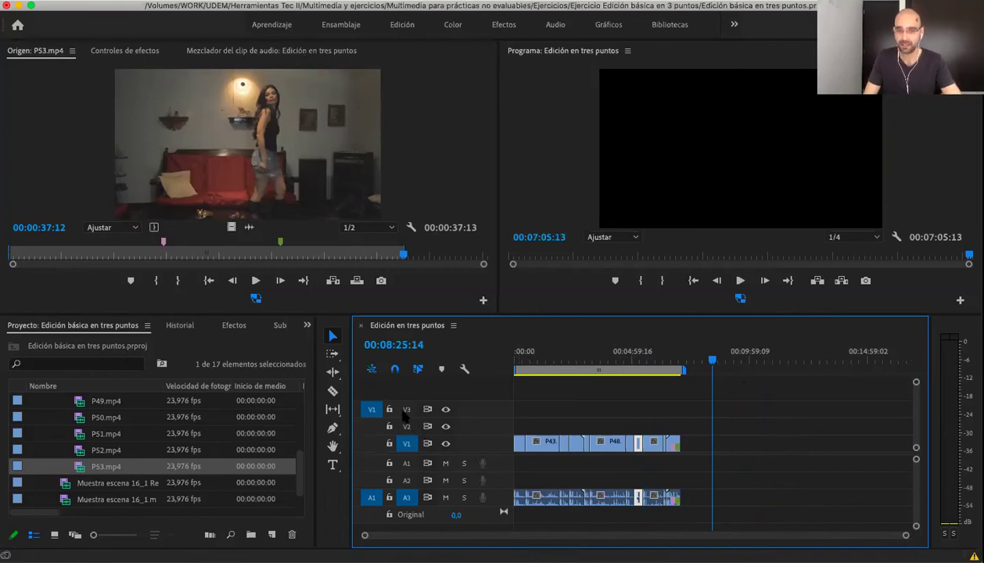
{"action": "left_click_drag", "start_coordinate": [373, 415], "coordinate": [370, 443]}
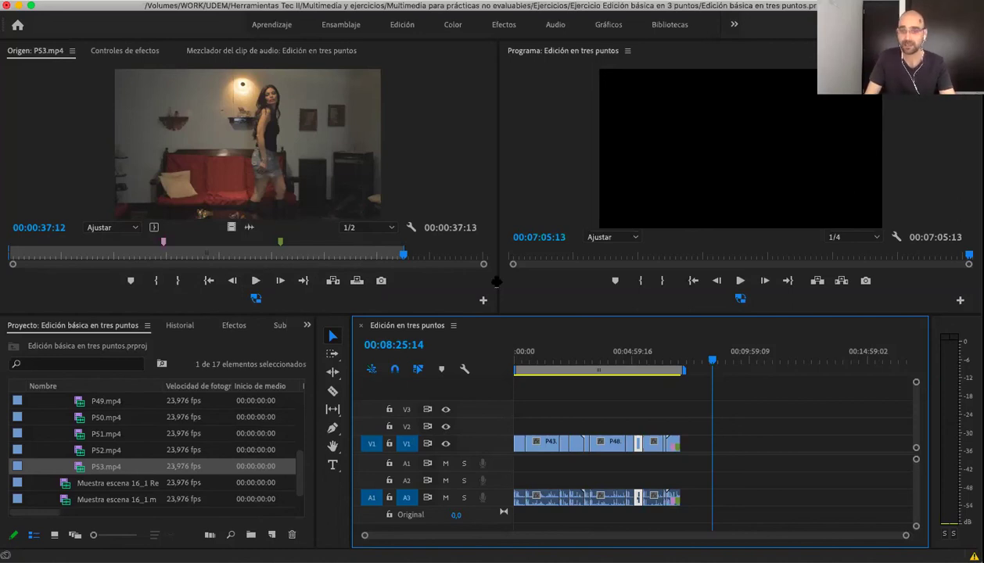
{"action": "left_click", "coordinate": [564, 359]}
{"action": "key", "text": "space"}
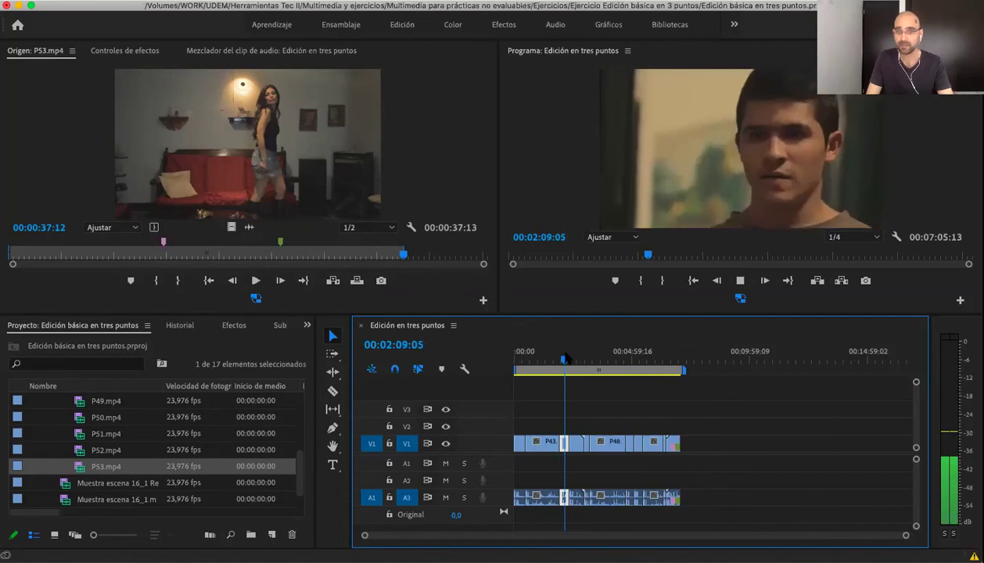
{"action": "left_click", "coordinate": [264, 149]}
{"action": "key", "text": "space"}
{"action": "left_click", "coordinate": [679, 167]}
{"action": "left_click", "coordinate": [600, 358]}
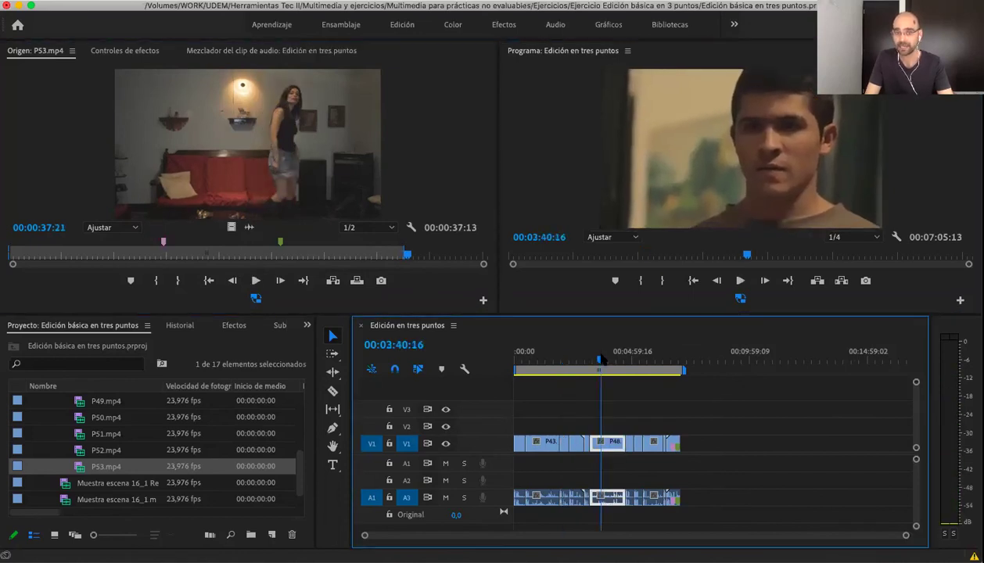
{"action": "key", "text": "space"}
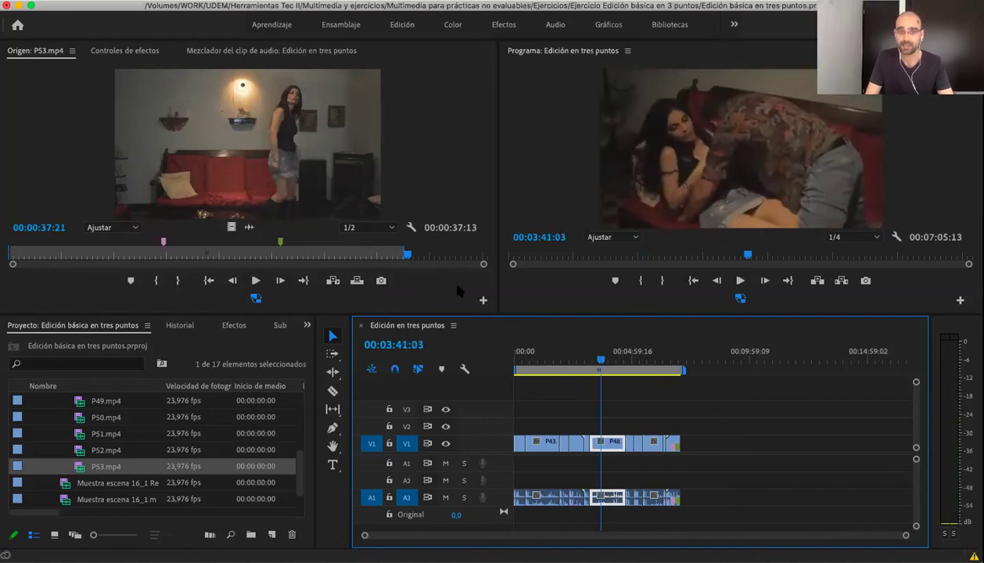
{"action": "left_click_drag", "start_coordinate": [601, 360], "coordinate": [626, 362]}
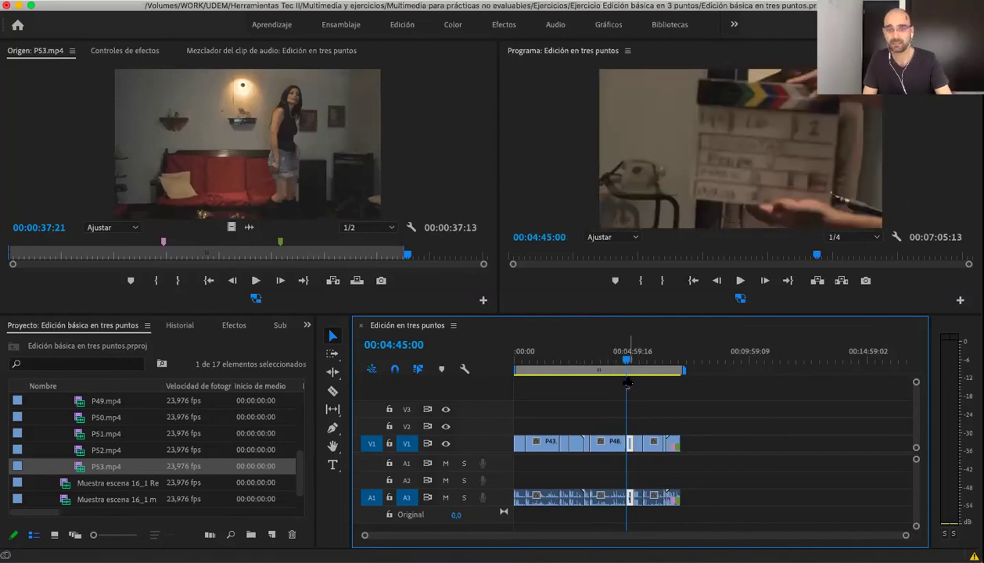
{"action": "left_click", "coordinate": [266, 148]}
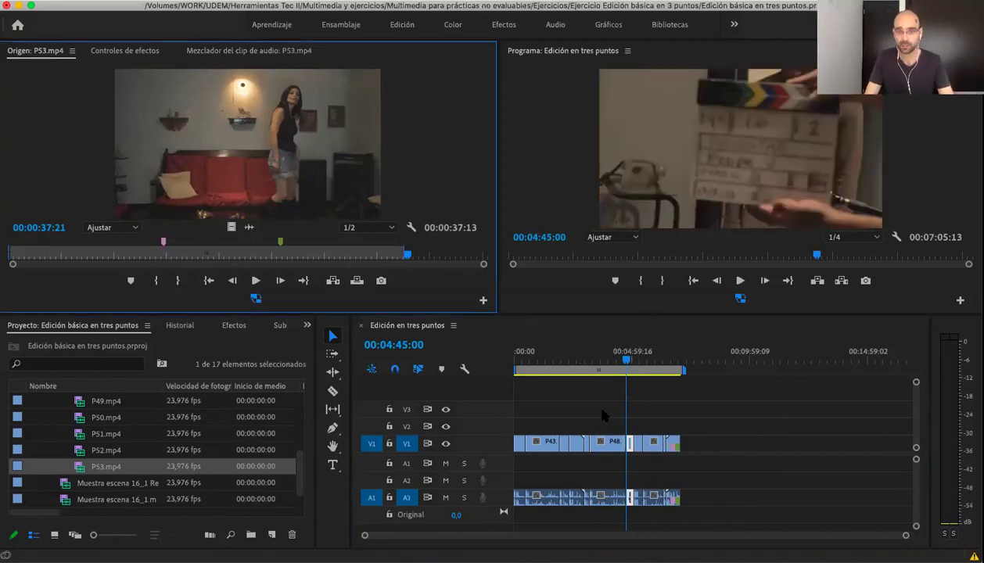
{"action": "left_click_drag", "start_coordinate": [566, 361], "coordinate": [560, 362]}
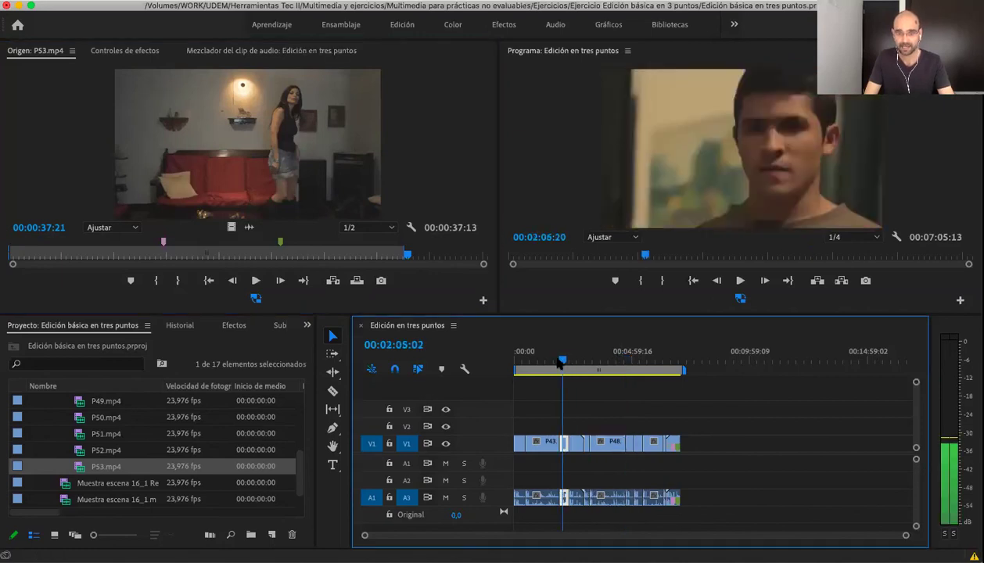
{"action": "key", "text": "Down"}
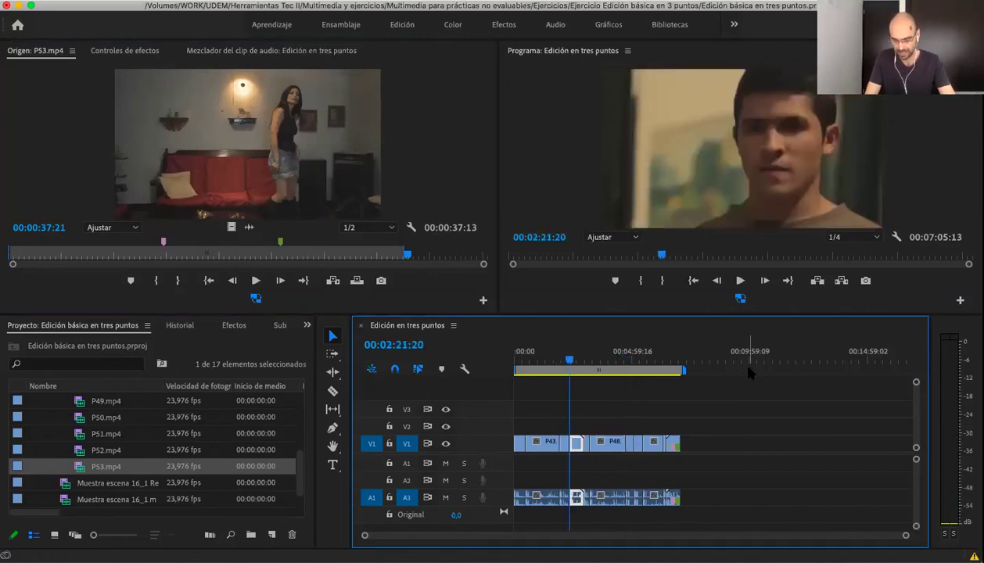
{"action": "key", "text": "="}
{"action": "key", "text": "="}
{"action": "key", "text": "="}
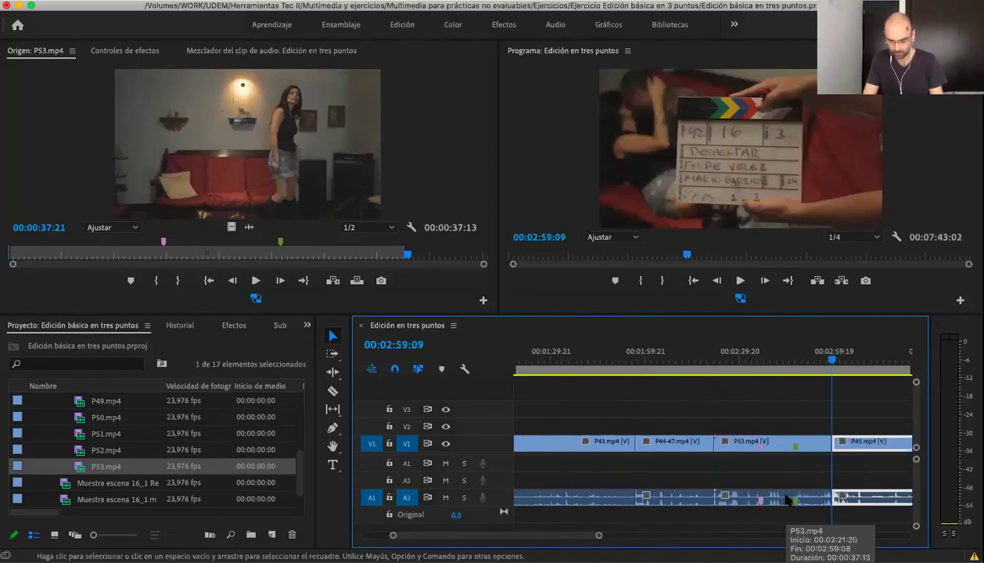
{"action": "key", "text": "ctrl+z"}
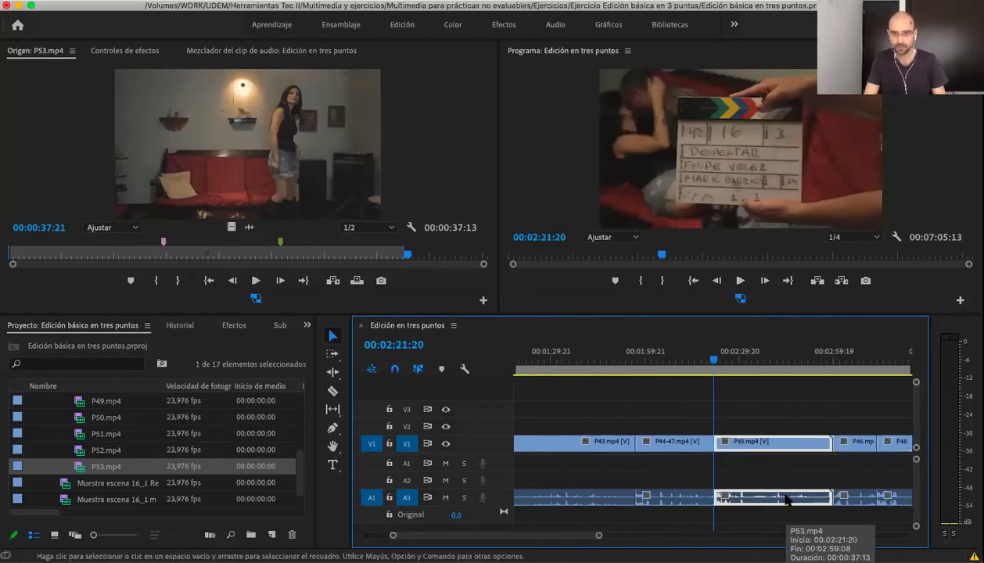
{"action": "key", "text": "period"}
{"action": "key", "text": "period"}
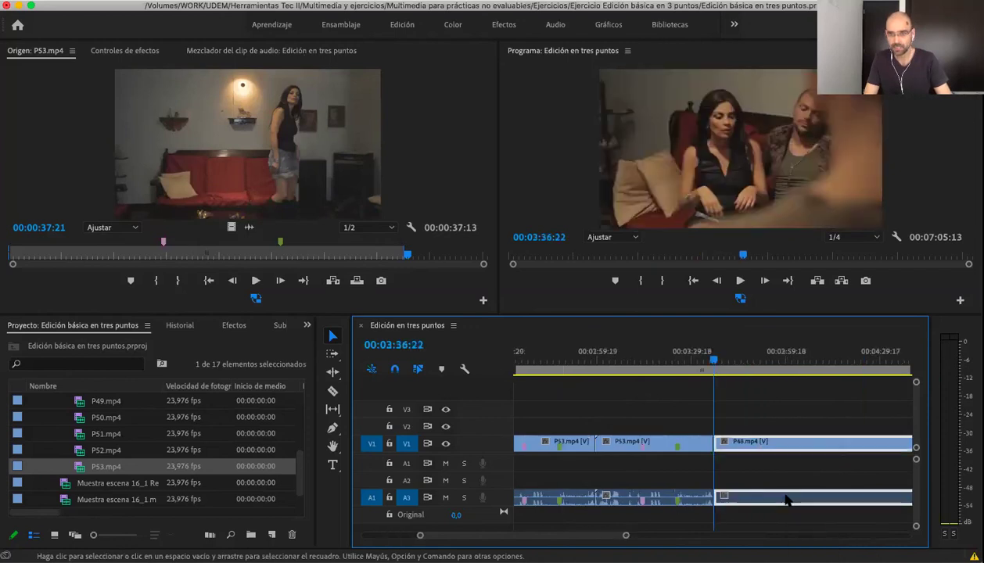
{"action": "key", "text": "period"}
{"action": "key", "text": "ctrl+z"}
{"action": "key", "text": "ctrl+z"}
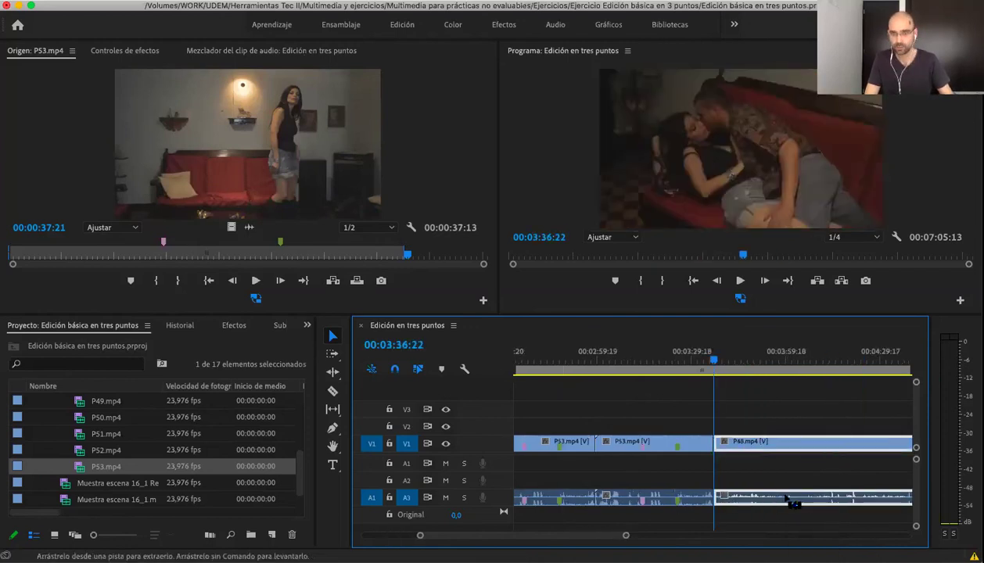
{"action": "key", "text": "ctrl+z"}
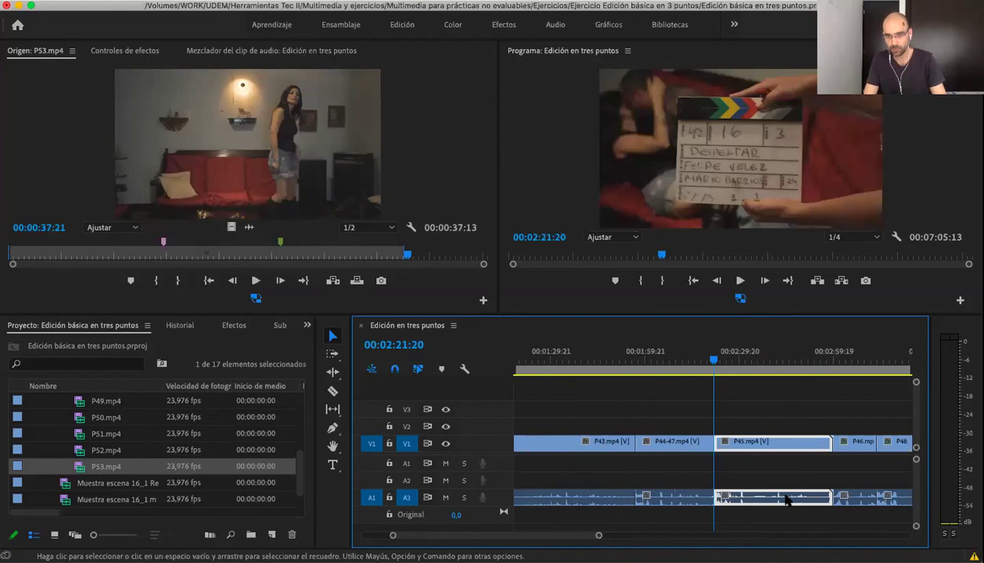
{"action": "key", "text": "backslash"}
{"action": "key", "text": "minus"}
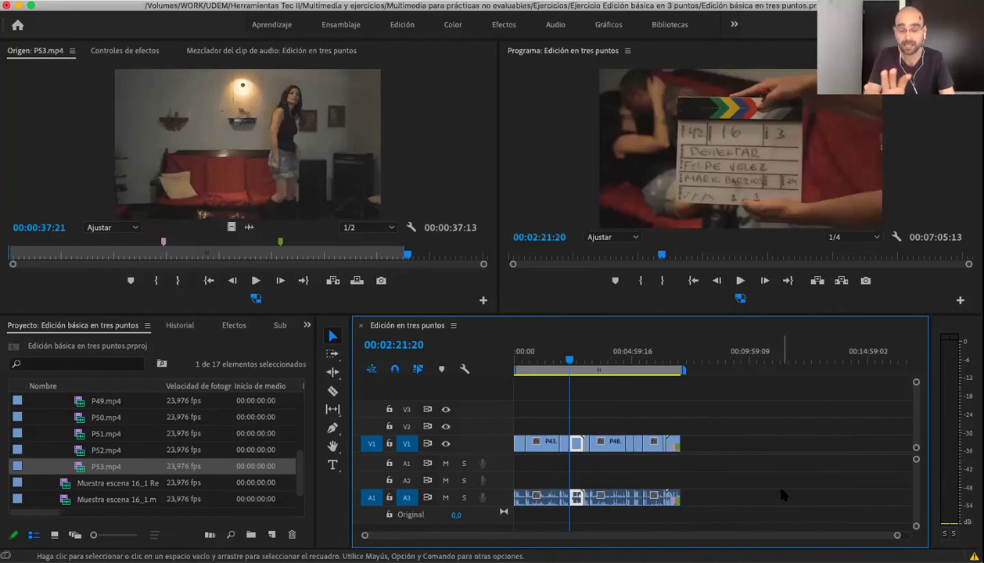
{"action": "left_click_drag", "start_coordinate": [585, 360], "coordinate": [610, 364]}
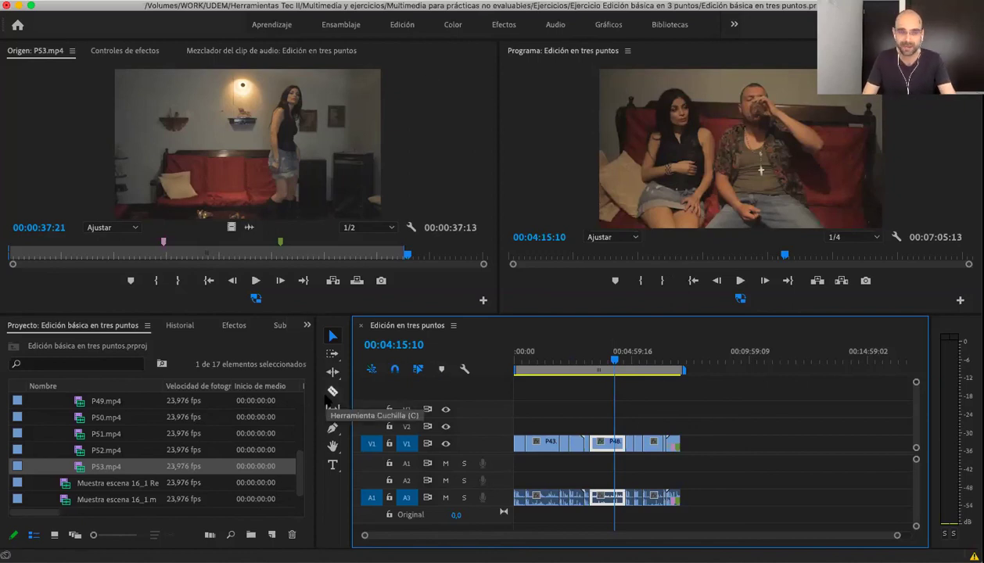
{"action": "left_click", "coordinate": [618, 362]}
{"action": "left_click_drag", "start_coordinate": [618, 364], "coordinate": [604, 365]}
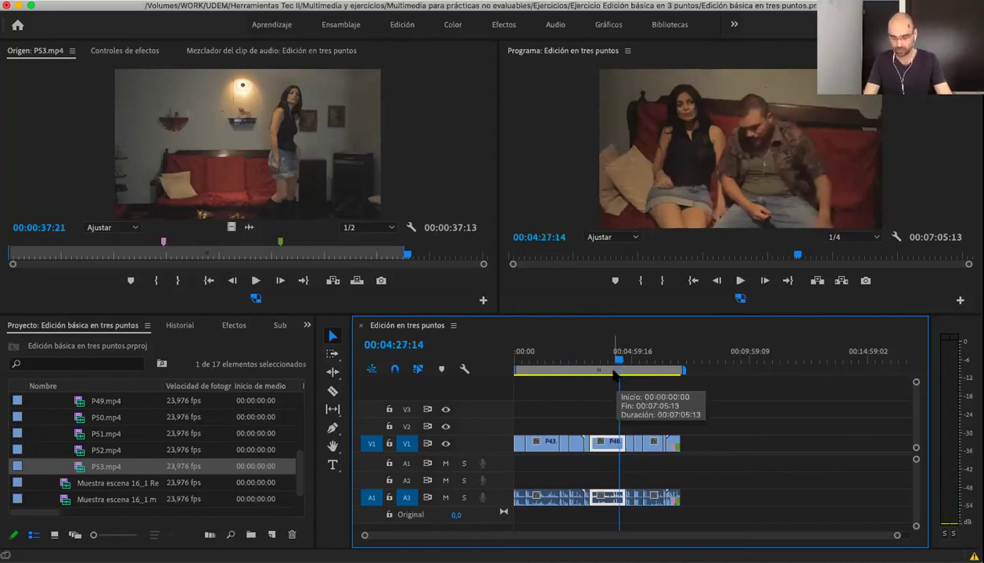
{"action": "key", "text": "="}
{"action": "key", "text": "minus"}
{"action": "key", "text": "minus"}
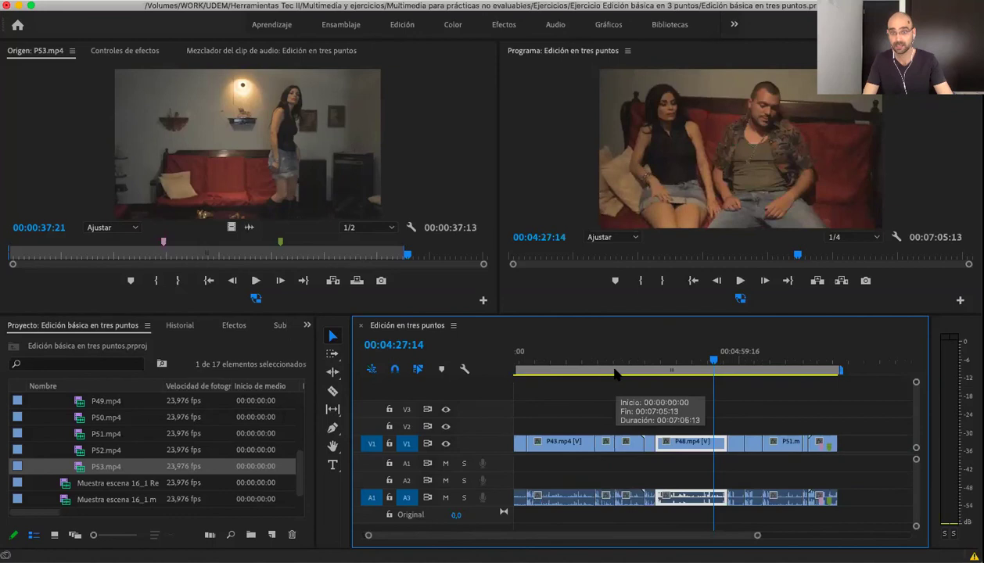
{"action": "key", "text": "minus"}
{"action": "key", "text": "equal"}
{"action": "key", "text": "equal"}
{"action": "key", "text": "equal"}
{"action": "left_click_drag", "start_coordinate": [579, 535], "coordinate": [695, 534]}
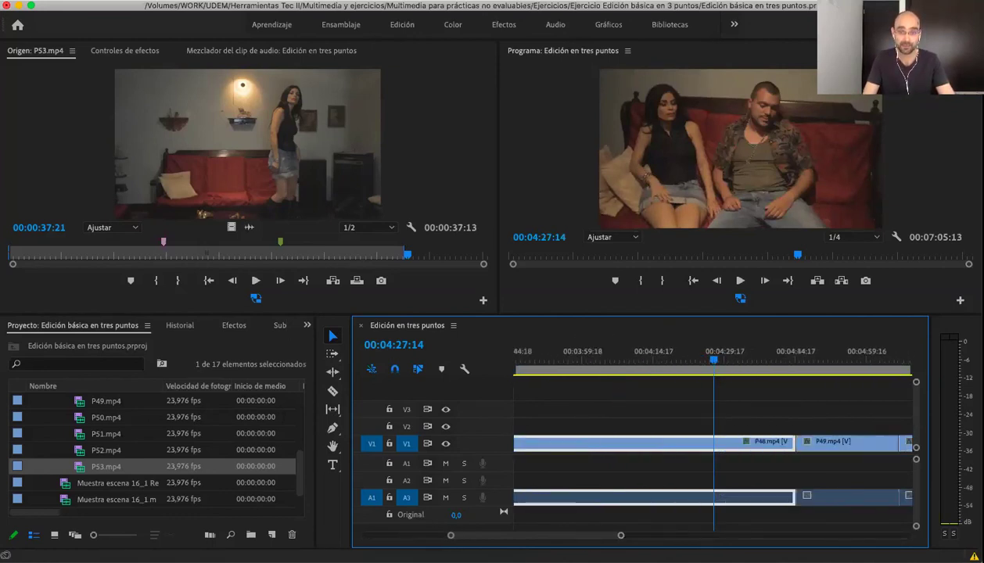
{"action": "key", "text": "equal"}
{"action": "key", "text": "minus"}
{"action": "key", "text": "minus"}
{"action": "key", "text": "minus"}
{"action": "left_click", "coordinate": [579, 358]}
{"action": "left_click", "coordinate": [543, 360]}
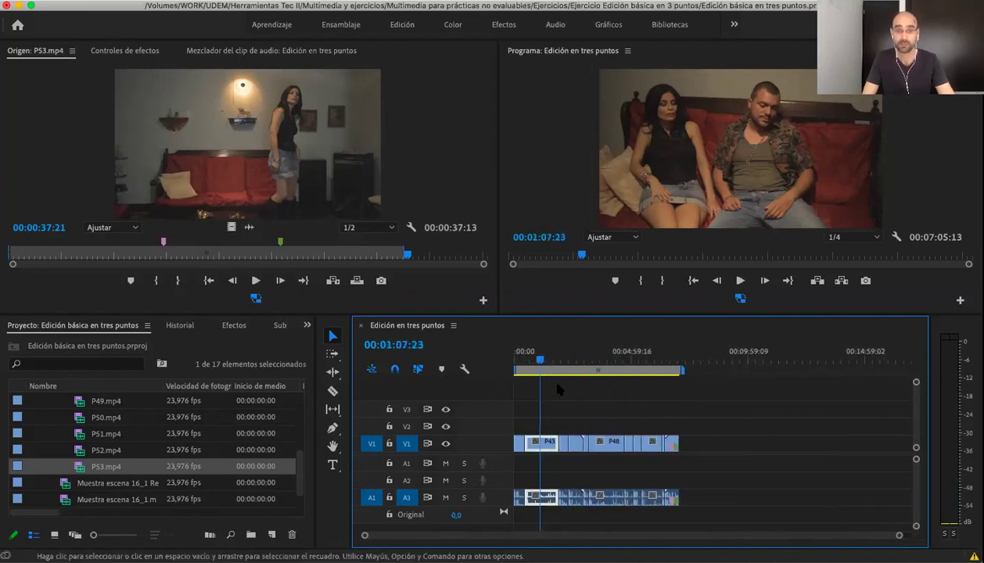
{"action": "key", "text": "equal"}
{"action": "key", "text": "minus"}
{"action": "key", "text": "minus"}
{"action": "key", "text": "minus"}
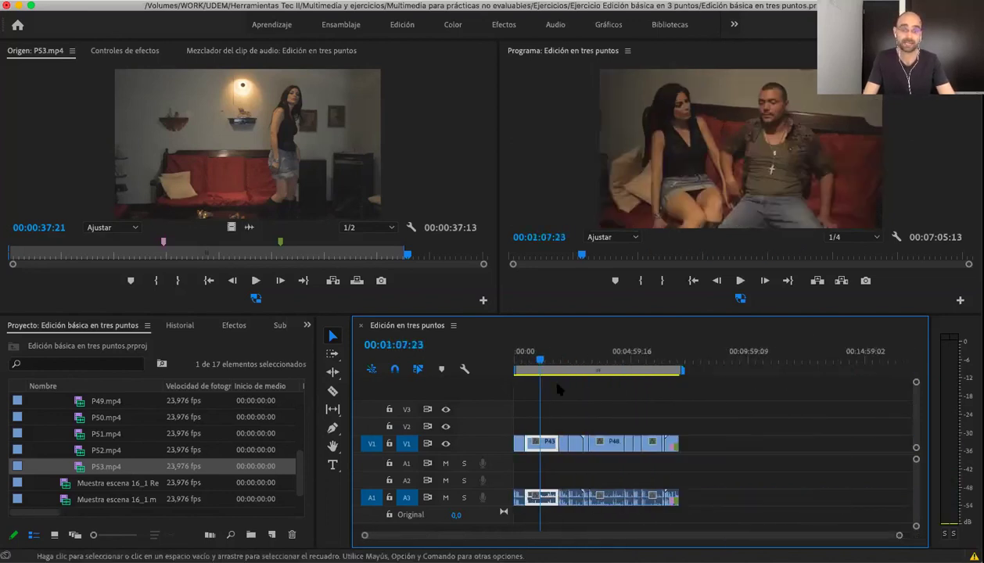
{"action": "left_click_drag", "start_coordinate": [546, 359], "coordinate": [568, 360]}
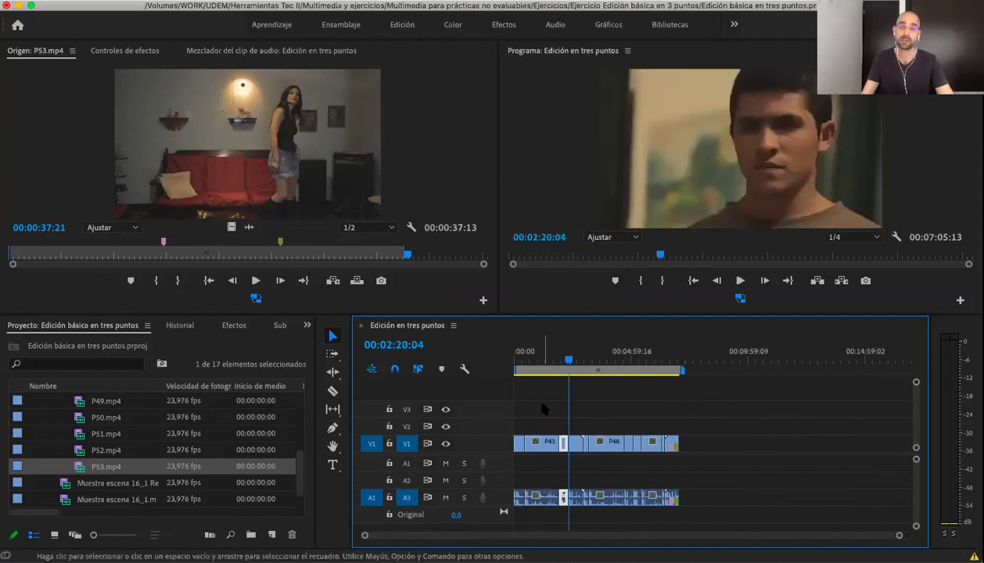
{"action": "left_click", "coordinate": [786, 358]}
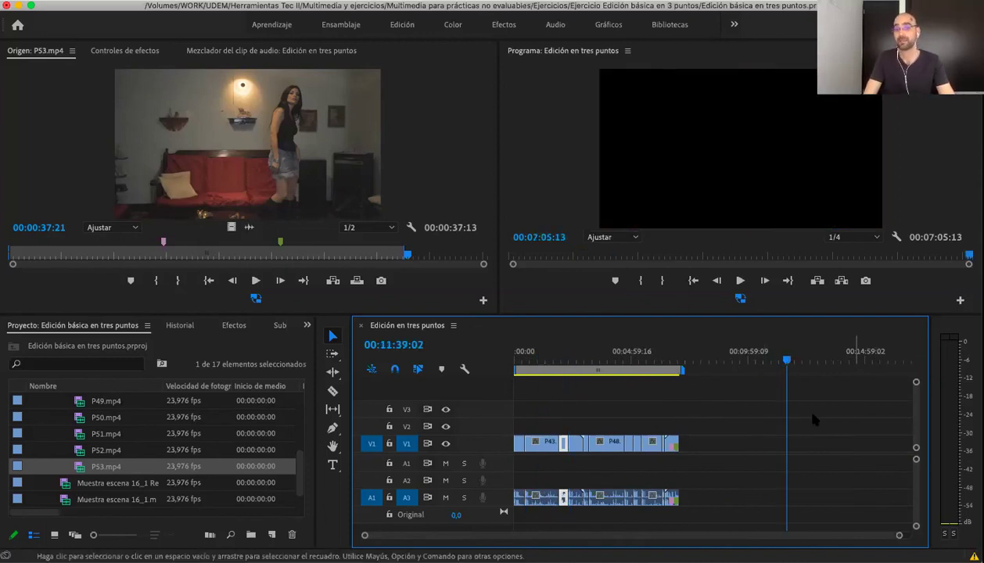